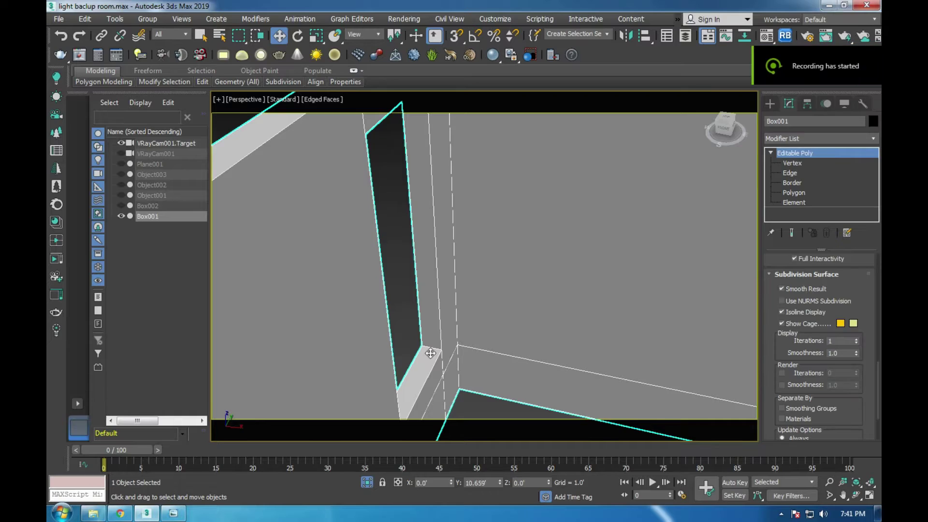
# - Select Box001's long vertical strip polygon at Polygon level
pyautogui.click(795, 192)
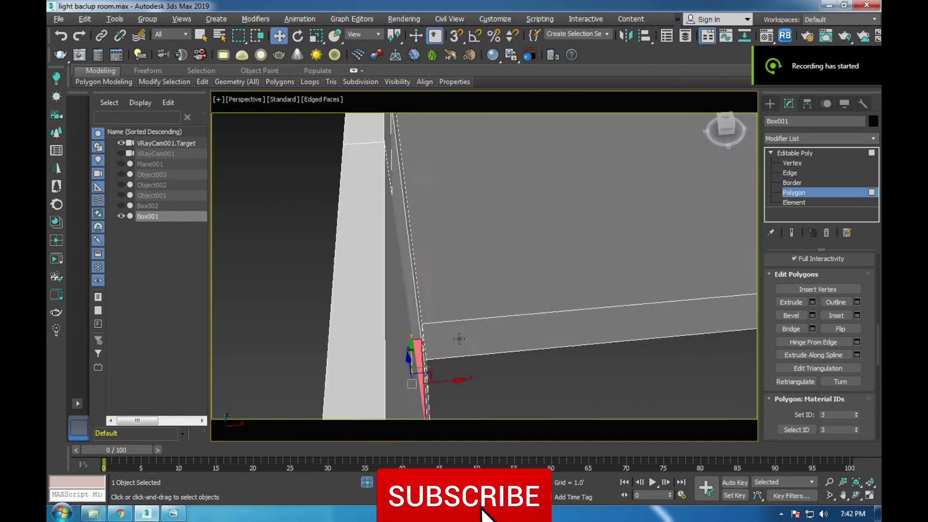
pyautogui.keyDown('alt'); pyautogui.moveTo(459, 338); pyautogui.dragTo(532, 327, button='middle'); pyautogui.keyUp('alt')
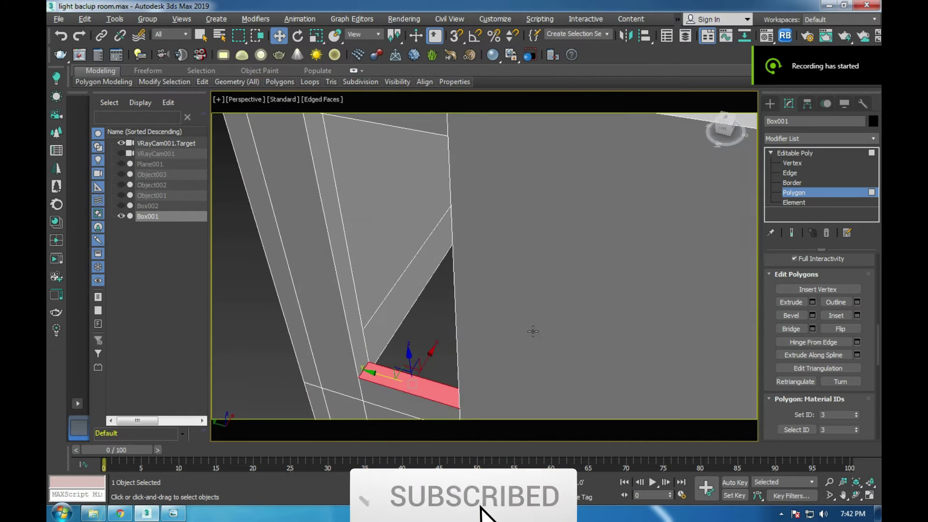
pyautogui.click(349, 302)
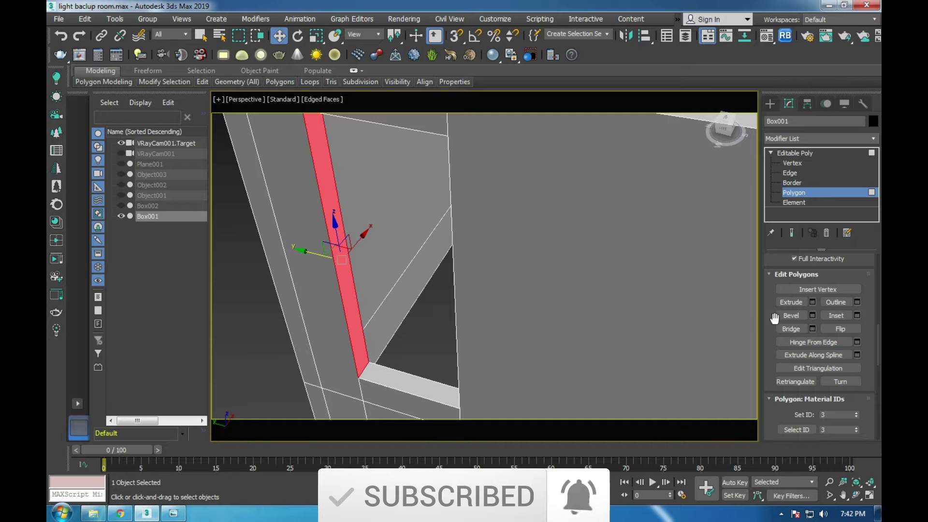
# - Detach the selected strip polygon into a new object named Object004
pyautogui.scroll(-3, 799, 371)
pyautogui.scroll(-3, 799, 372)
pyautogui.scroll(-3, 799, 371)
pyautogui.scroll(-2, 800, 373)
pyautogui.scroll(2, 800, 372)
pyautogui.scroll(3, 801, 368)
pyautogui.scroll(3, 801, 369)
pyautogui.scroll(3, 803, 367)
pyautogui.scroll(3, 803, 366)
pyautogui.scroll(2, 804, 365)
pyautogui.scroll(2, 803, 365)
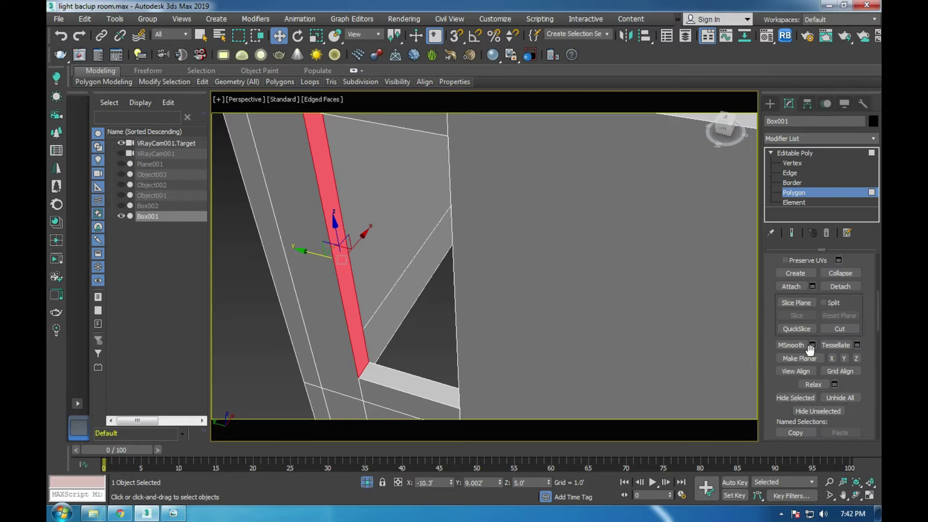
pyautogui.click(843, 285)
pyautogui.click(489, 266)
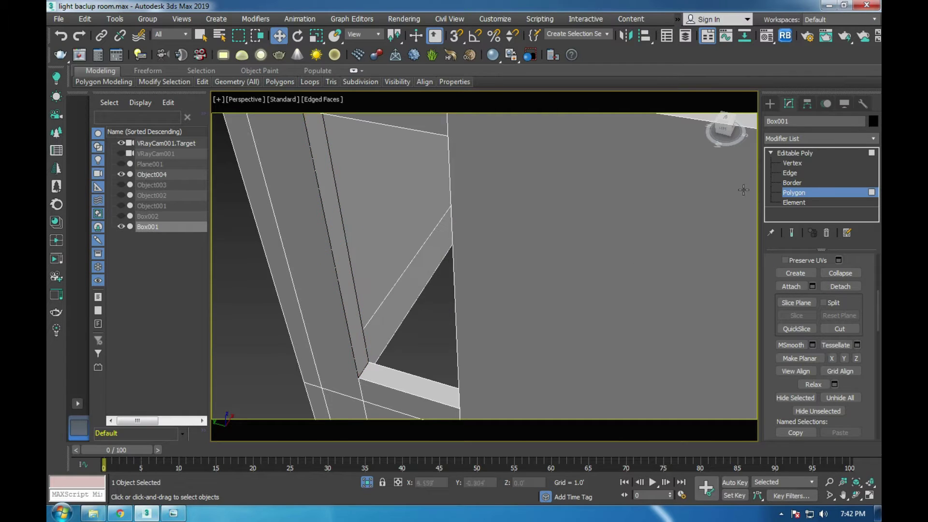
# - Select the detached Object004 strip and add a Shell modifier to it
pyautogui.click(795, 153)
pyautogui.click(356, 254)
pyautogui.click(342, 266)
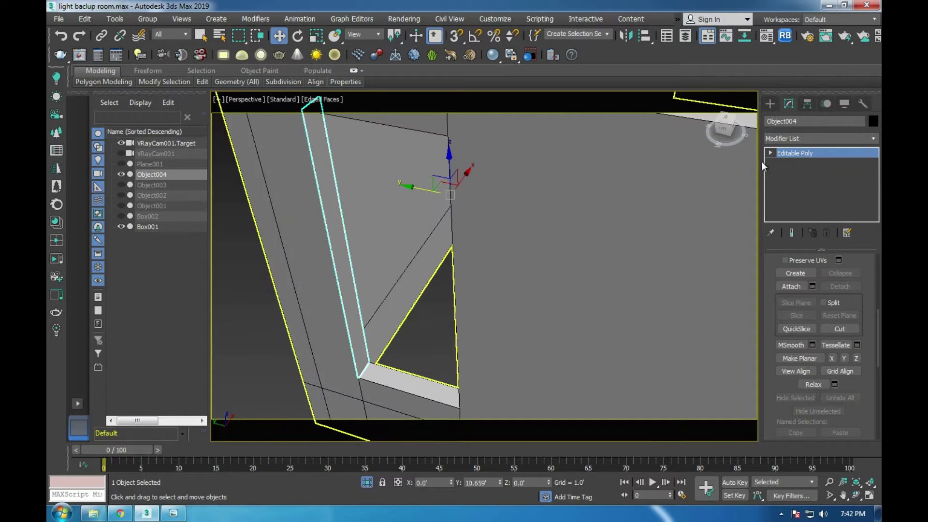
pyautogui.click(782, 138)
pyautogui.write('sh')
pyautogui.click(782, 150)
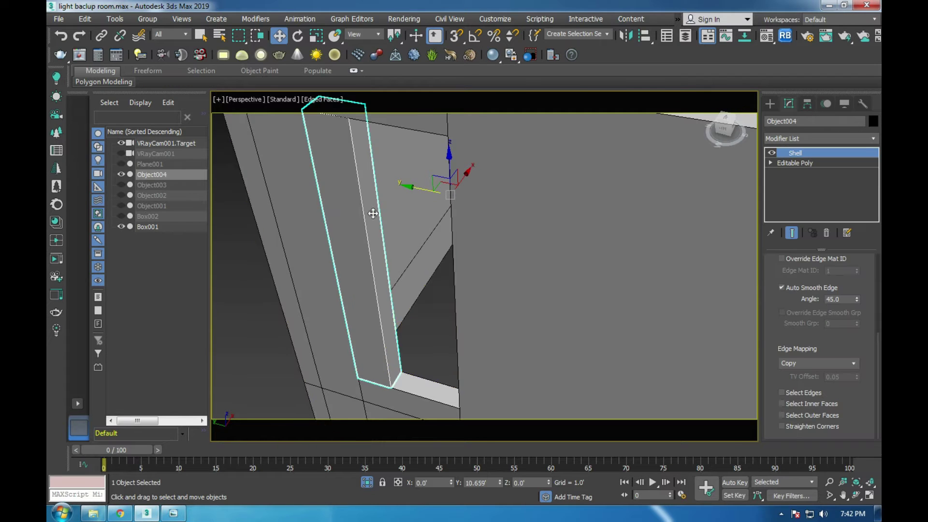
# - Check the shelled strip in Top view, reselect Object004 and return to Perspective
pyautogui.press('t')
pyautogui.scroll(5, 456, 208)
pyautogui.scroll(5, 445, 217)
pyautogui.scroll(3, 411, 162)
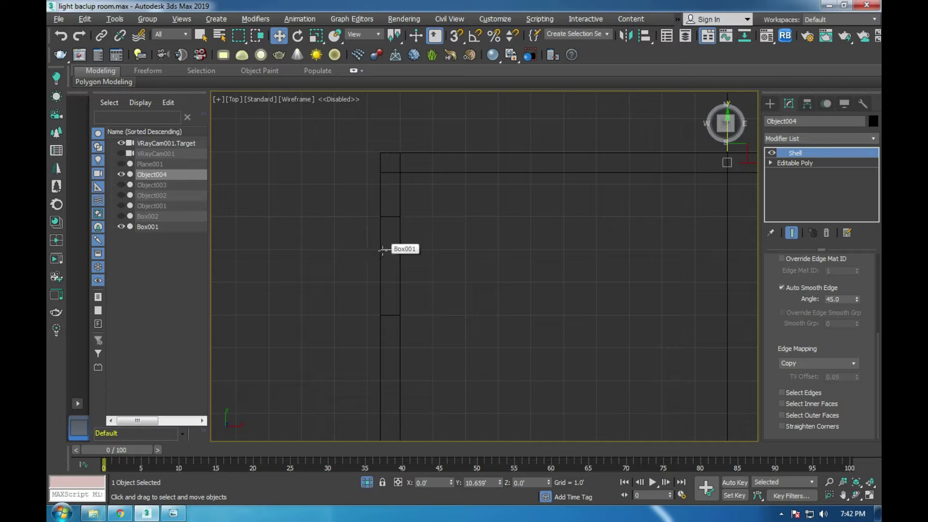
pyautogui.moveTo(682, 216); pyautogui.dragTo(623, 259, button='middle')
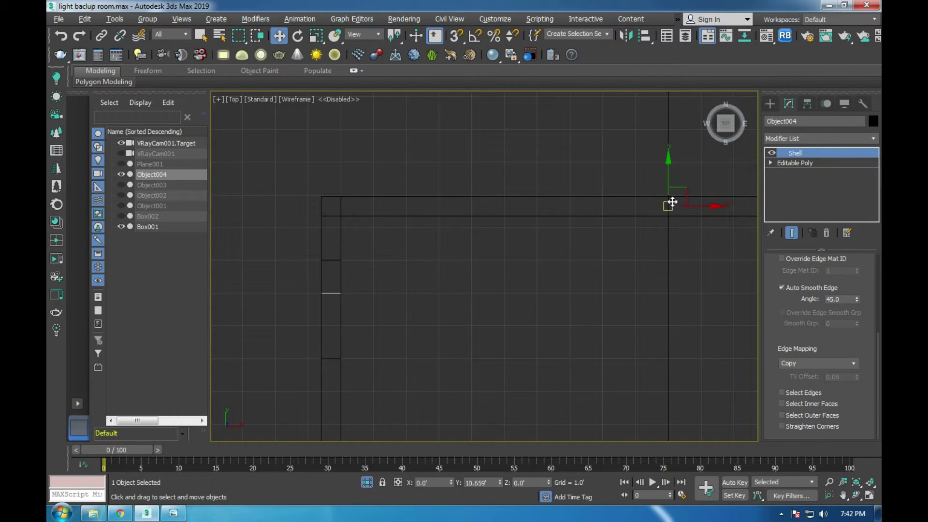
pyautogui.click(624, 216)
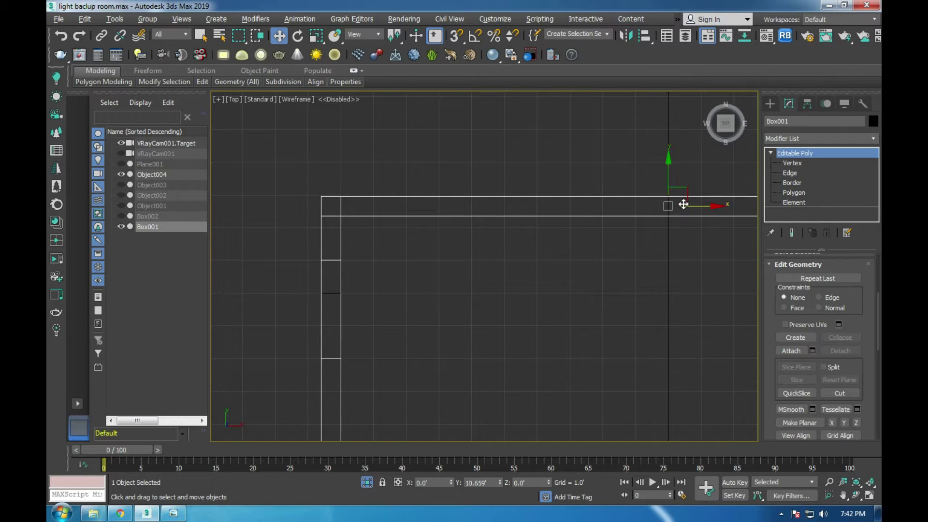
pyautogui.click(329, 293)
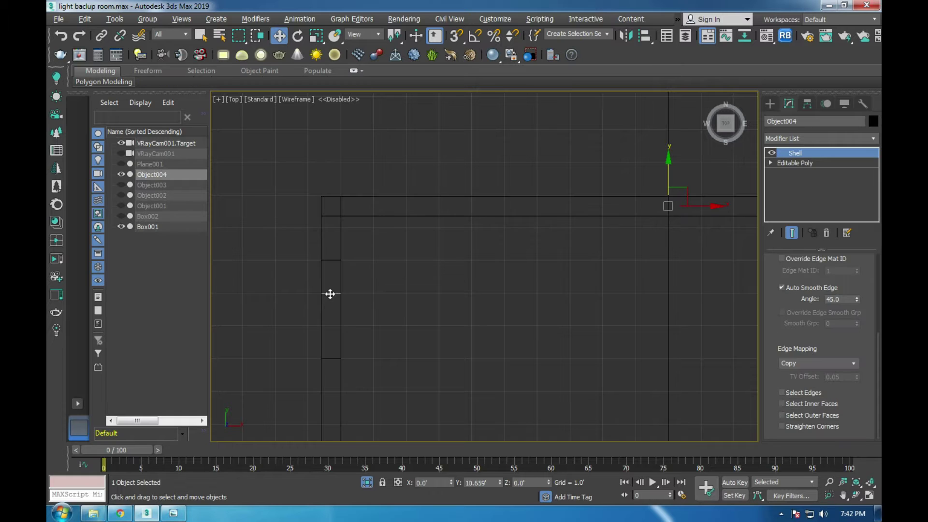
pyautogui.hotkey('alt', 'w')
pyautogui.hotkey('alt', 'w')
pyautogui.scroll(5, 354, 255)
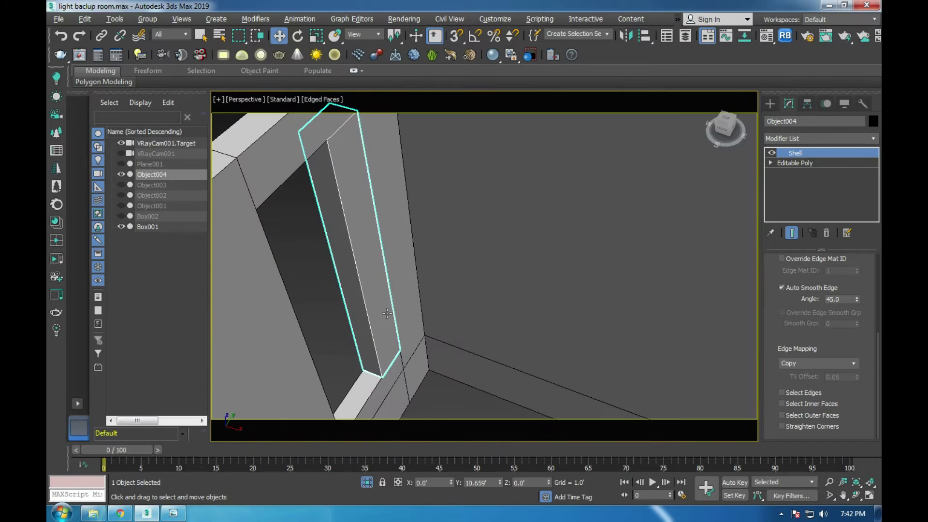
pyautogui.scroll(-5, 354, 255)
pyautogui.scroll(-1, 363, 261)
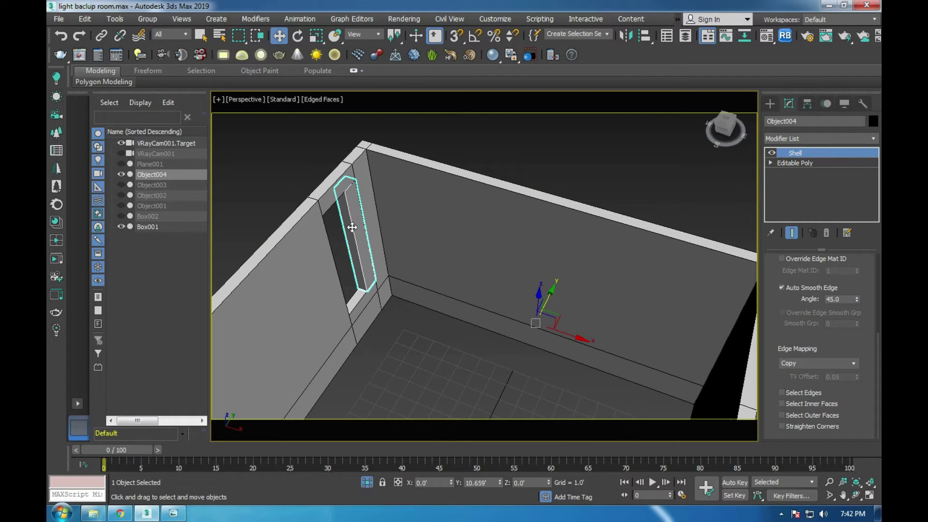
# - Center Object004's pivot with Affect Pivot Only and view the strip from the top
pyautogui.click(806, 106)
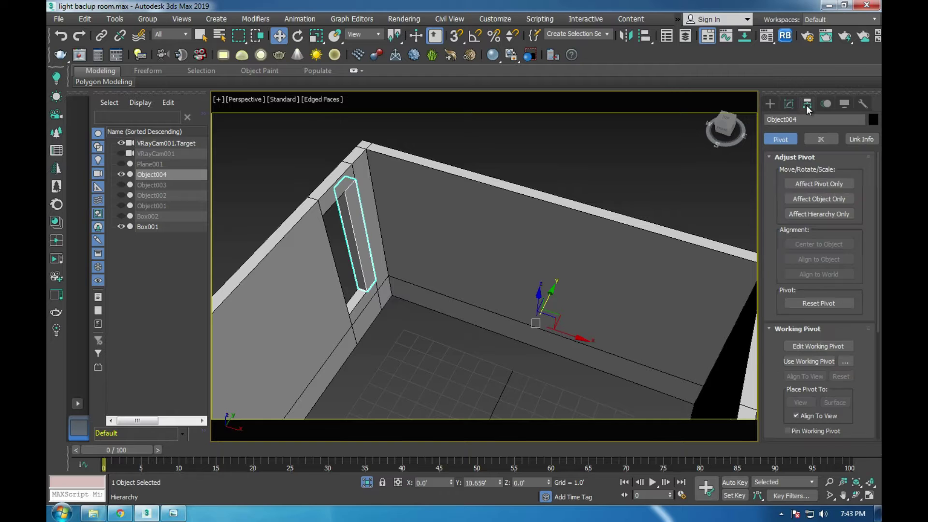
pyautogui.click(821, 186)
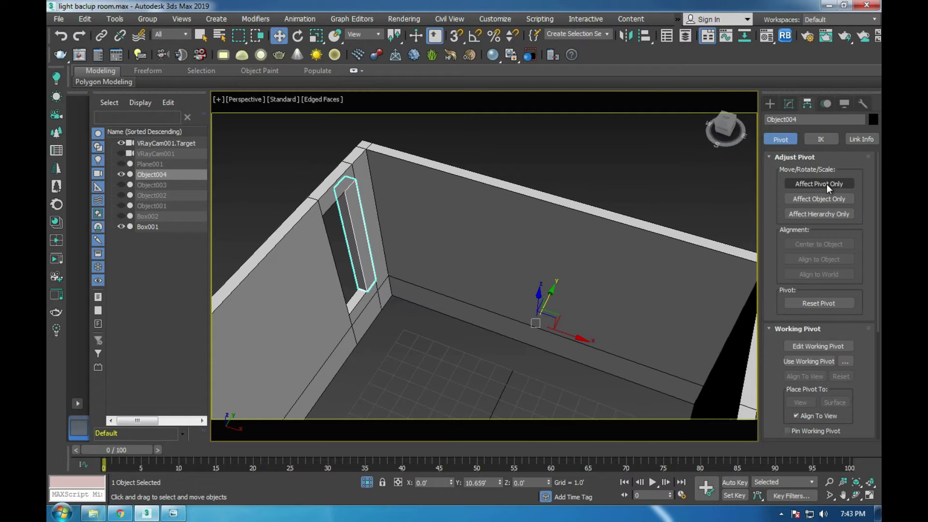
pyautogui.click(827, 184)
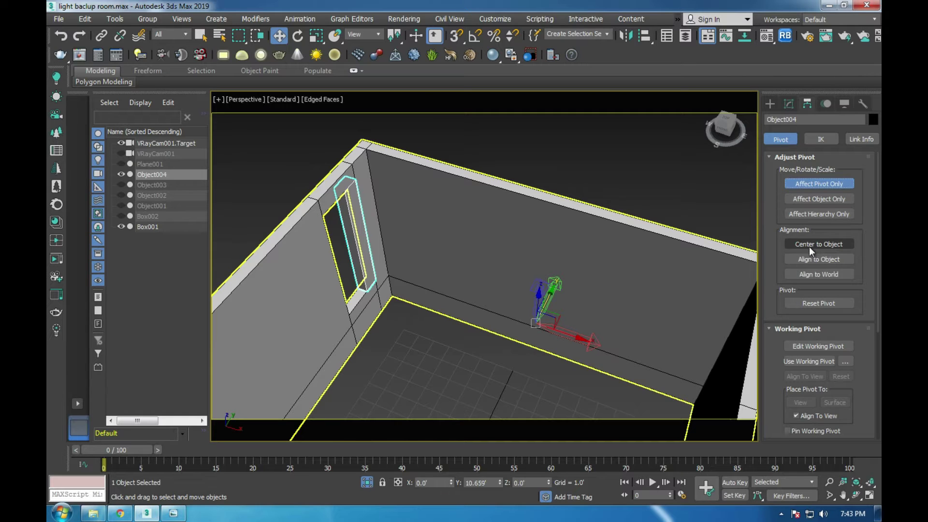
pyautogui.click(813, 243)
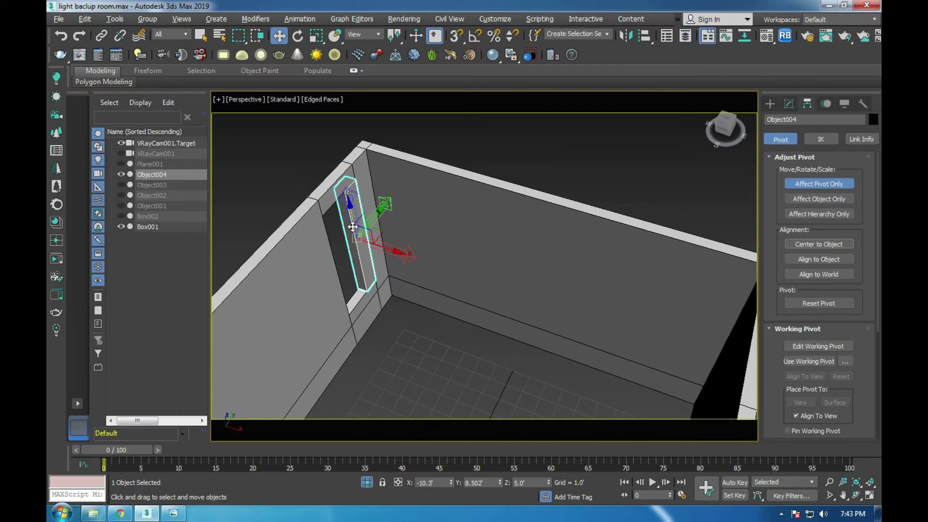
pyautogui.press('t')
pyautogui.moveTo(335, 311); pyautogui.dragTo(377, 263, button='middle')
pyautogui.scroll(4, 404, 234)
pyautogui.scroll(1, 404, 234)
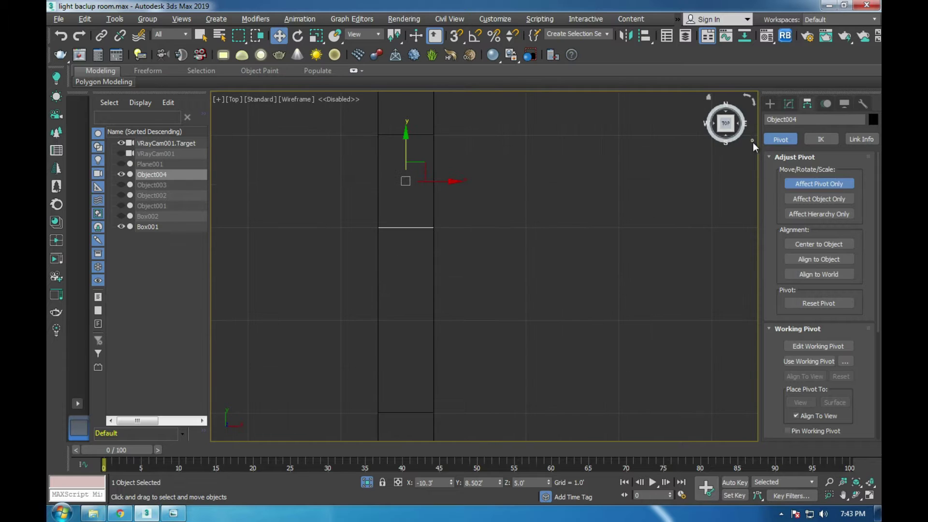
# - Convert Object004 to an Editable Poly and select the vertices at both ends
pyautogui.click(770, 103)
pyautogui.rightClick(417, 183)
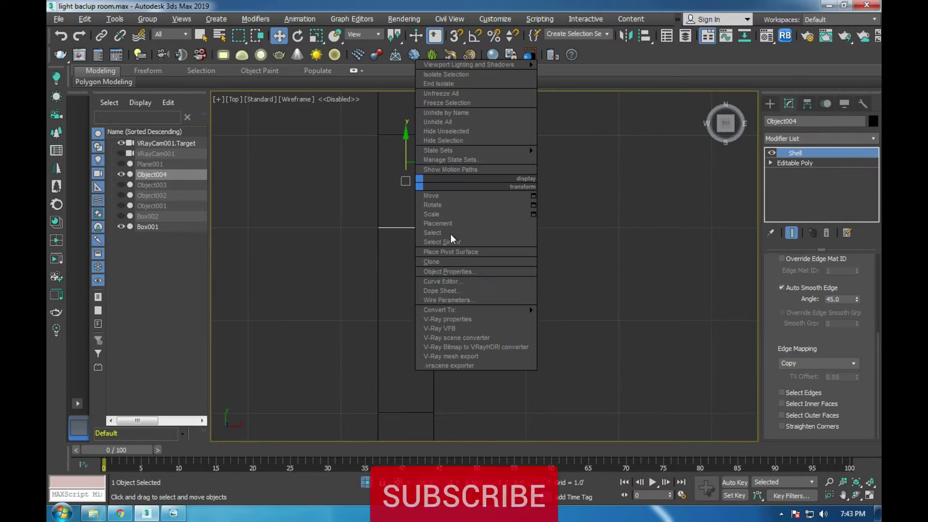
pyautogui.click(575, 319)
pyautogui.moveTo(271, 220); pyautogui.dragTo(441, 239)
pyautogui.click(414, 387)
# - Re-center Object004's pivot on the strip with Affect Pivot Only
pyautogui.click(807, 151)
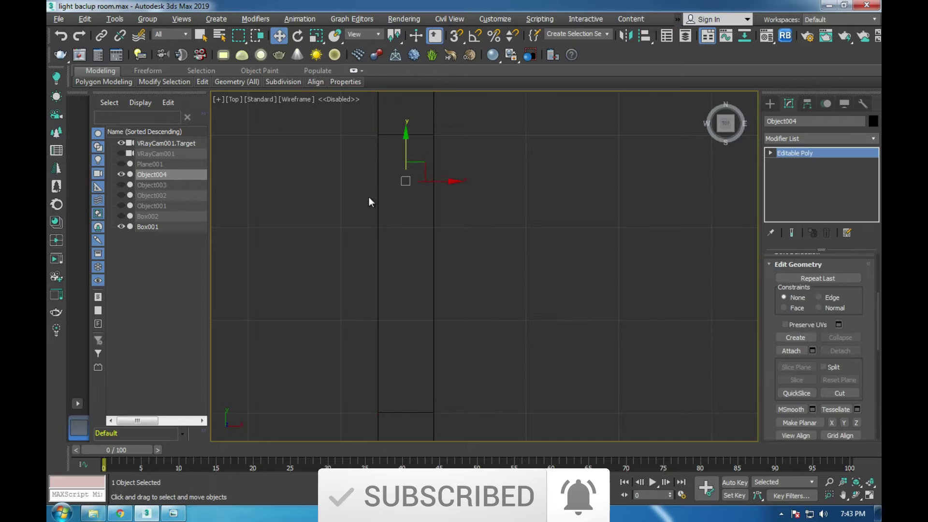
pyautogui.click(807, 104)
pyautogui.click(816, 184)
pyautogui.click(814, 244)
pyautogui.click(770, 104)
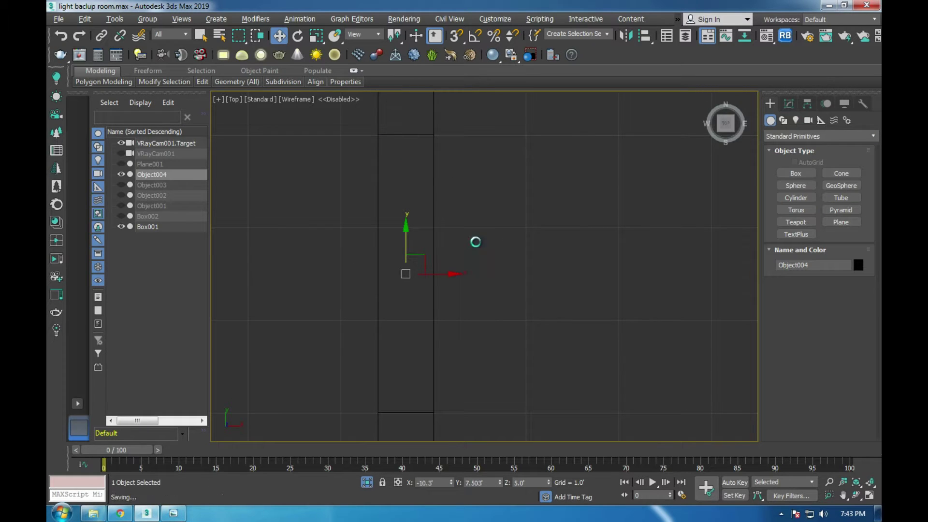
# - In Top view, move the strip's right and left vertex columns inward along X
pyautogui.hotkey('alt', 'w')
pyautogui.rightClick(628, 362)
pyautogui.hotkey('alt', 'w')
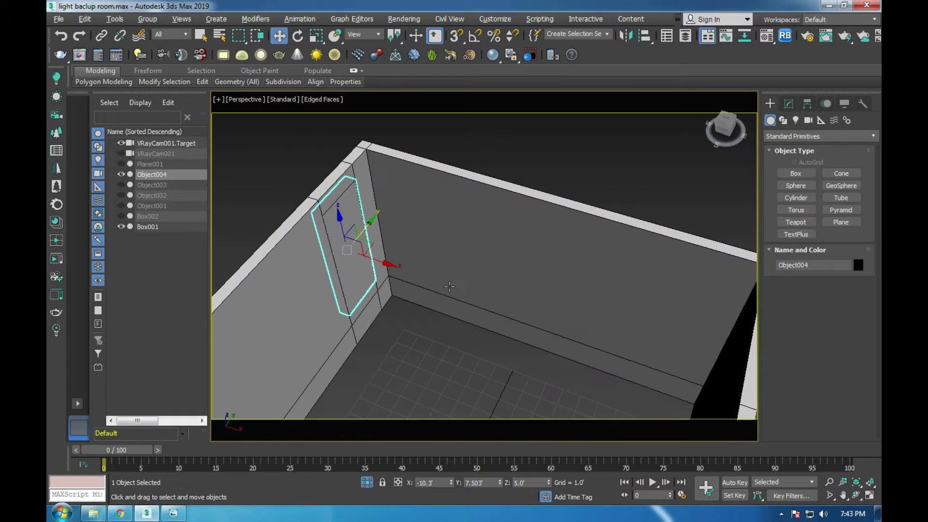
pyautogui.keyDown('alt'); pyautogui.moveTo(435, 290); pyautogui.dragTo(337, 250, button='middle'); pyautogui.keyUp('alt')
pyautogui.hotkey('alt', 'w')
pyautogui.rightClick(472, 227)
pyautogui.hotkey('alt', 'w')
pyautogui.moveTo(472, 228); pyautogui.dragTo(474, 246, button='middle')
pyautogui.press('1')
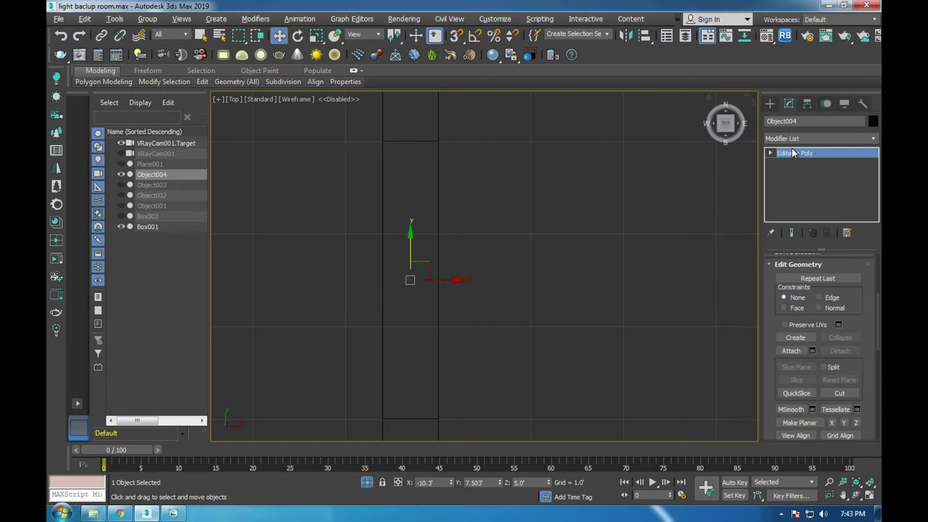
pyautogui.moveTo(531, 402); pyautogui.dragTo(538, 415)
pyautogui.moveTo(479, 279); pyautogui.dragTo(462, 280)
pyautogui.moveTo(385, 428); pyautogui.dragTo(386, 426)
pyautogui.moveTo(423, 282); pyautogui.dragTo(442, 286)
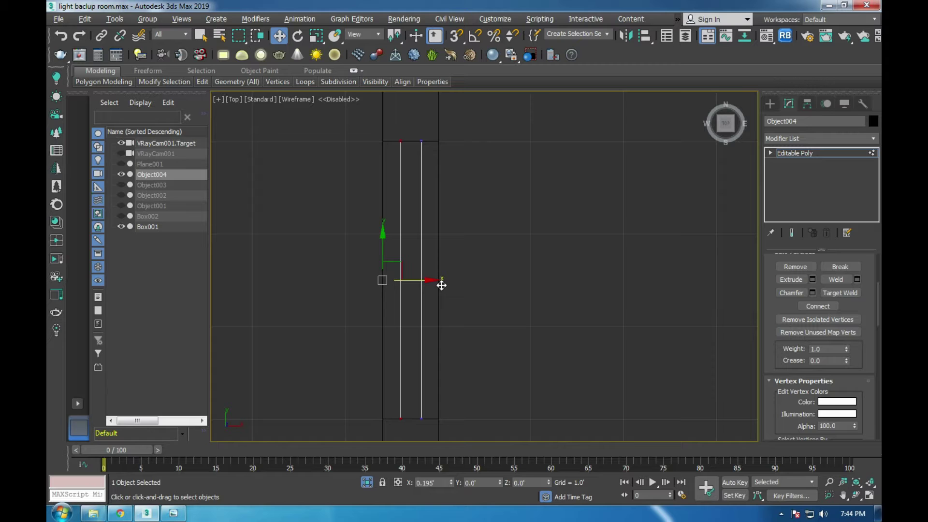
# - Select the strip's flat front face at Polygon level in Perspective view
pyautogui.press('p')
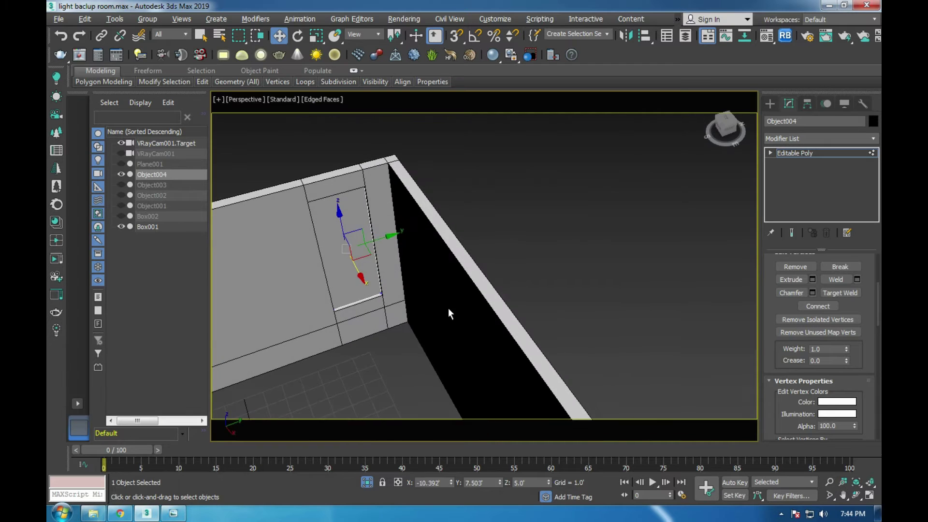
pyautogui.scroll(3, 356, 197)
pyautogui.click(770, 153)
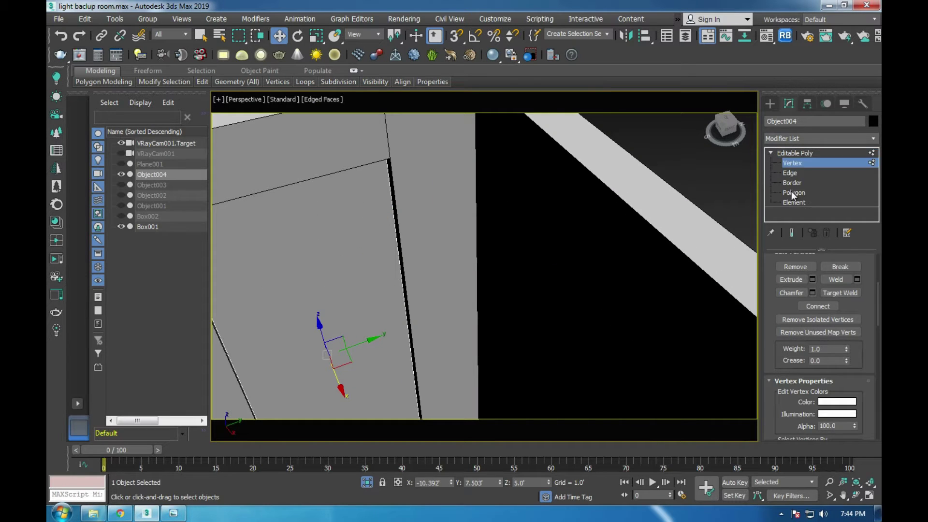
pyautogui.click(792, 193)
pyautogui.click(311, 275)
pyautogui.moveTo(311, 275)
pyautogui.keyDown('alt'); pyautogui.mouseDown(button='middle')
pyautogui.moveTo(459, 276)
pyautogui.moveTo(313, 277)
pyautogui.mouseUp(button='middle'); pyautogui.keyUp('alt')
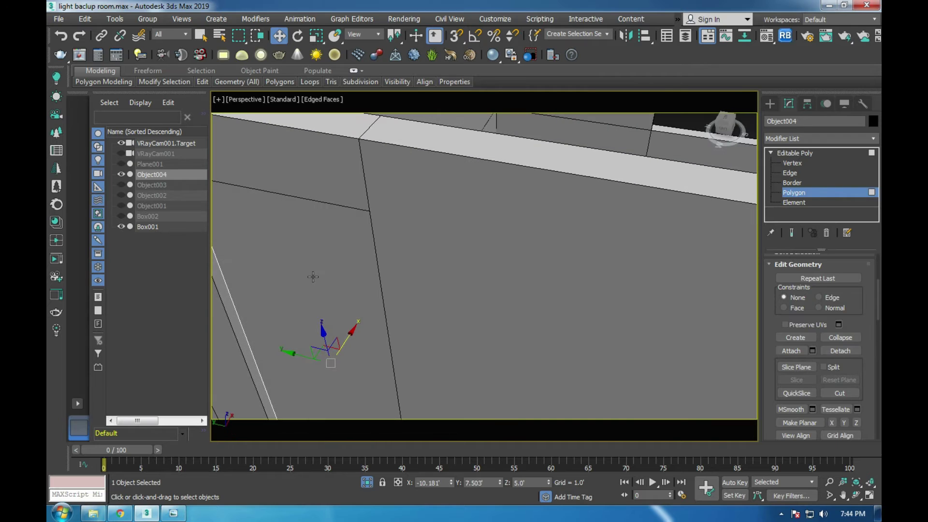
# - Isolate the strip and bring up Inset settings for its front face in Left view
pyautogui.scroll(-3, 834, 390)
pyautogui.scroll(-2, 834, 391)
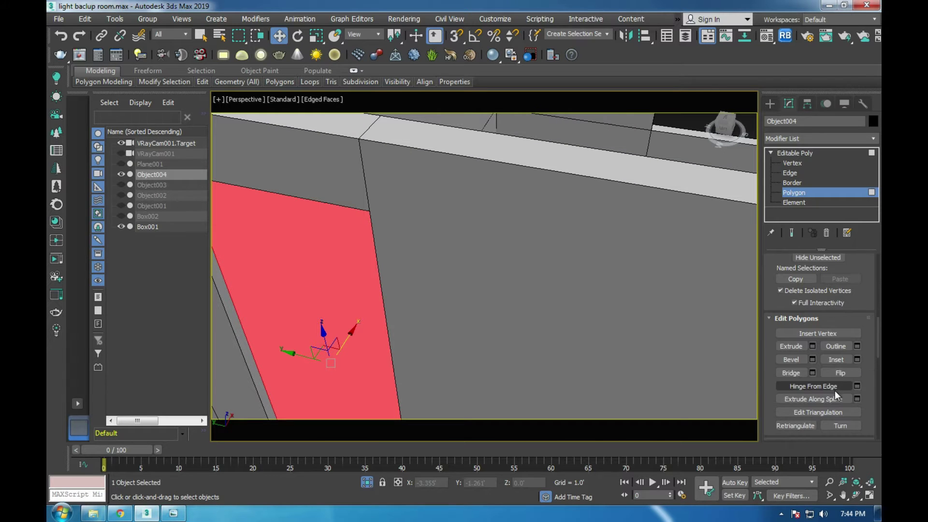
pyautogui.click(857, 359)
pyautogui.hotkey('alt', 'q')
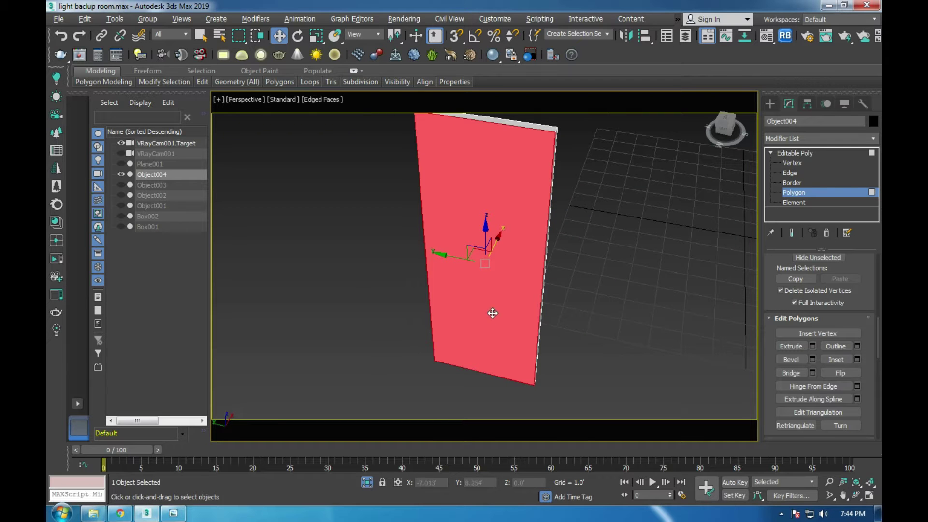
pyautogui.click(857, 359)
pyautogui.press('l')
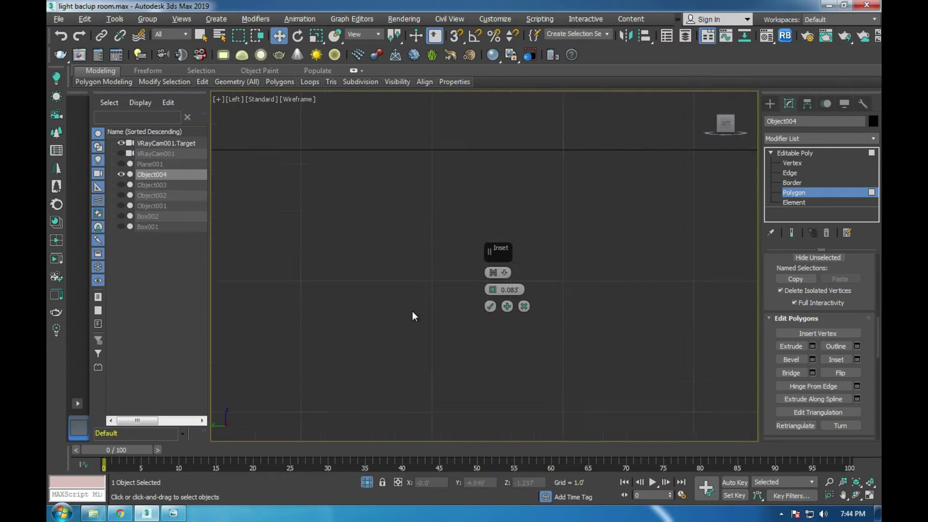
pyautogui.press('z')
pyautogui.scroll(2, 401, 231)
pyautogui.scroll(10, 401, 231)
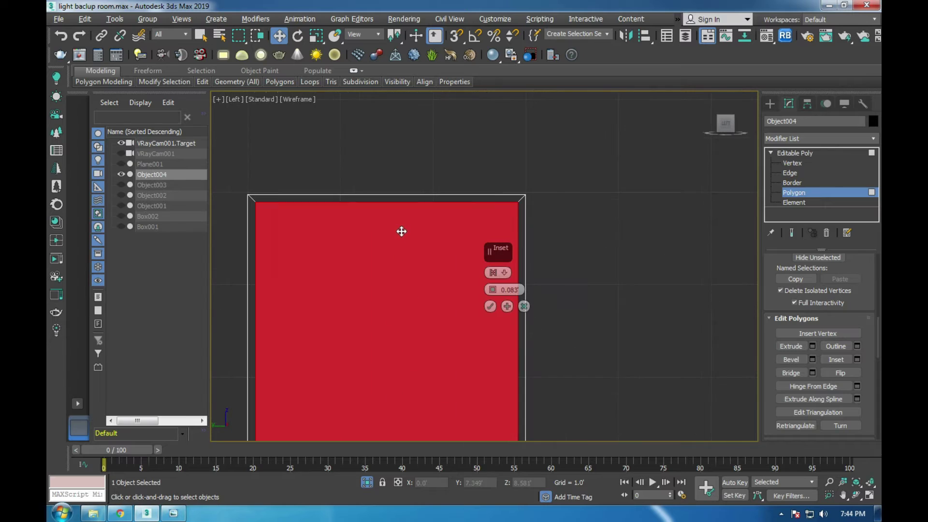
# - Apply a 0.2' inset to the door polygon and restore the viewport layout
pyautogui.moveTo(522, 290); pyautogui.dragTo(508, 290)
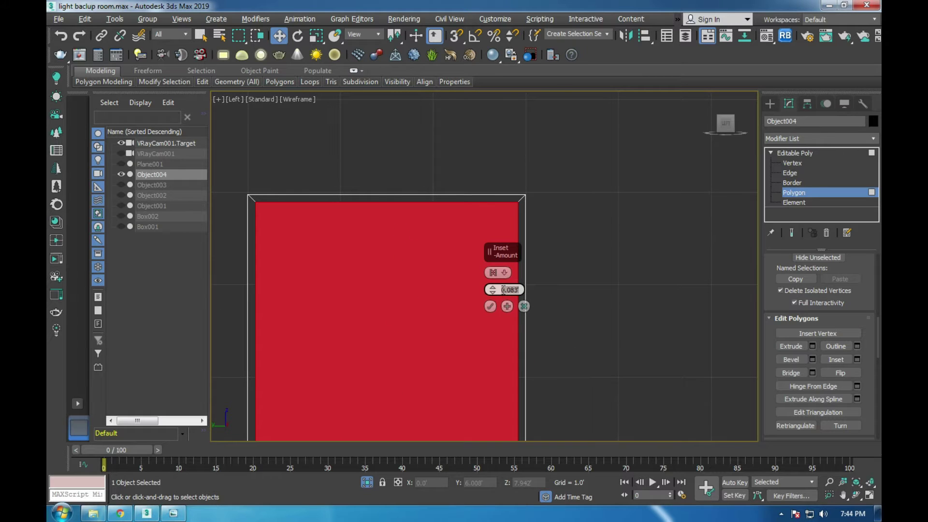
pyautogui.write('1')
pyautogui.press('Return')
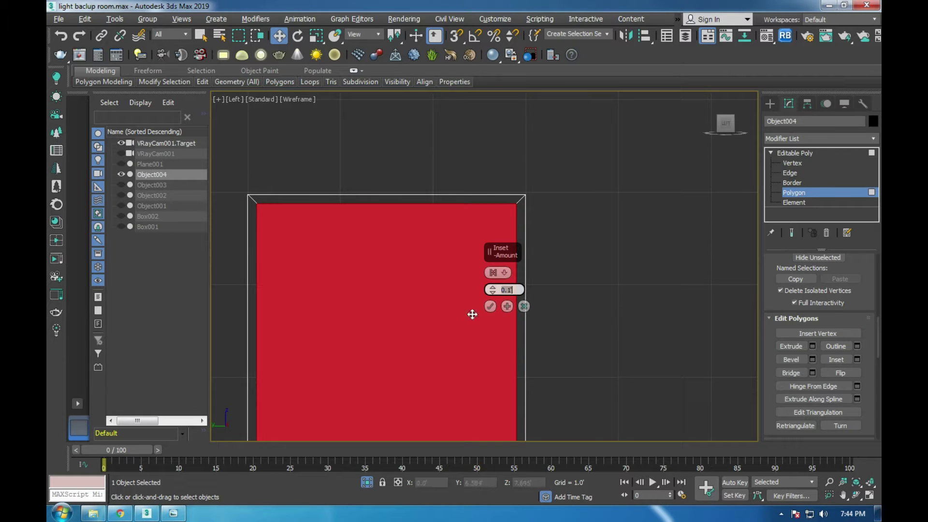
pyautogui.write('2')
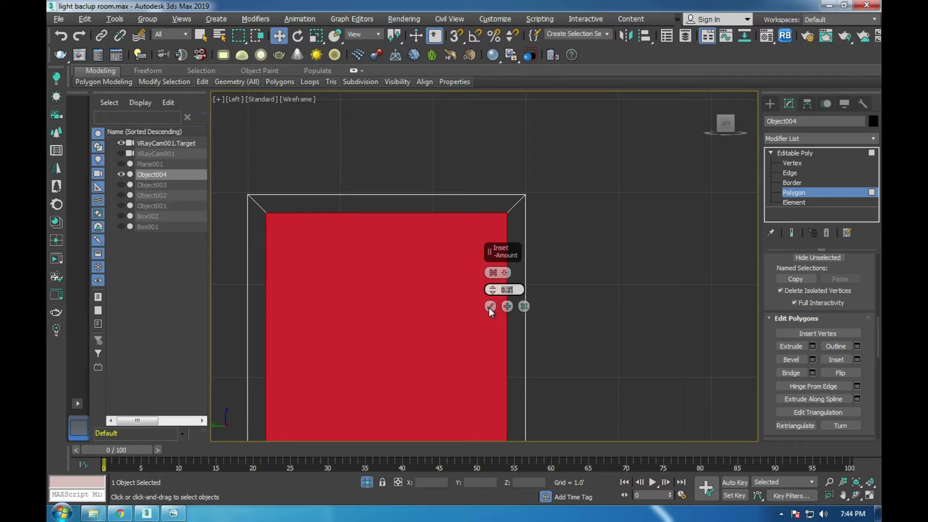
pyautogui.click(490, 306)
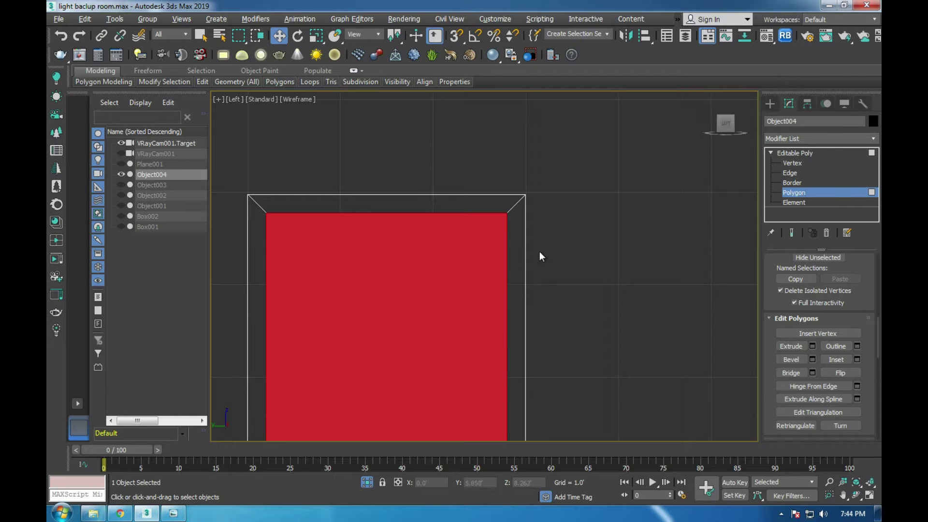
pyautogui.hotkey('alt', 'w')
pyautogui.hotkey('alt', 'w')
pyautogui.moveTo(552, 304)
pyautogui.keyDown('alt'); pyautogui.mouseDown(button='middle')
pyautogui.moveTo(541, 300)
pyautogui.moveTo(537, 225)
pyautogui.mouseUp(button='middle'); pyautogui.keyUp('alt')
pyautogui.hotkey('alt', 'w')
pyautogui.hotkey('alt', 'w')
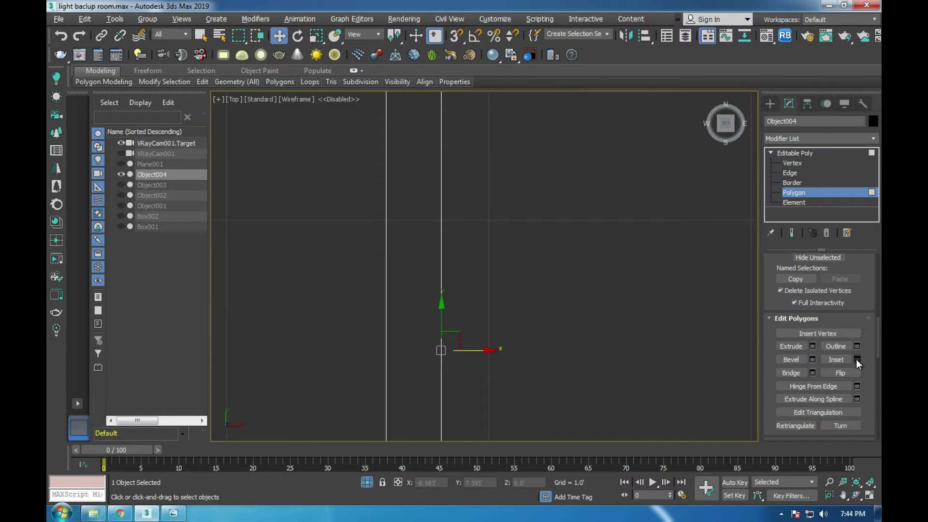
# - Reapply the 0.2' inset, then extrude the door polygon inward about -0.15'
pyautogui.click(856, 358)
pyautogui.click(490, 305)
pyautogui.click(812, 346)
pyautogui.moveTo(493, 292); pyautogui.dragTo(516, 307)
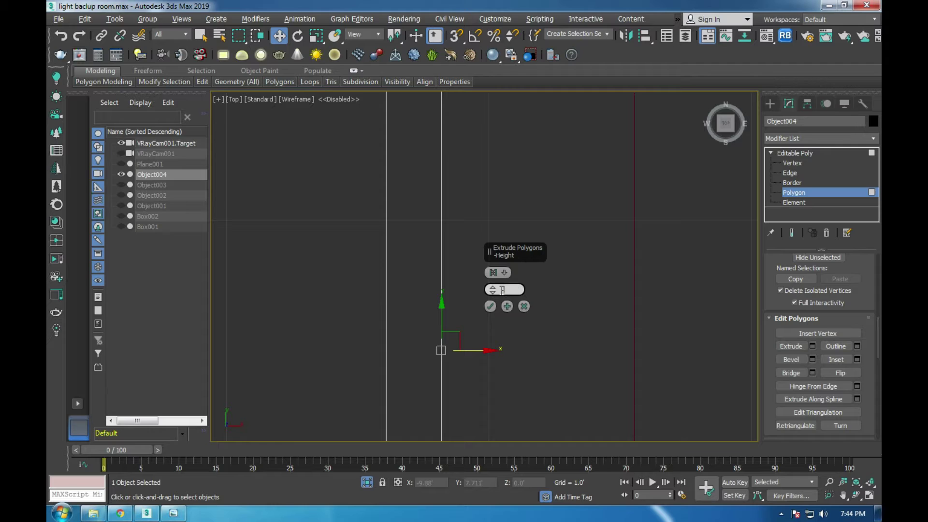
pyautogui.write('1')
pyautogui.press('Return')
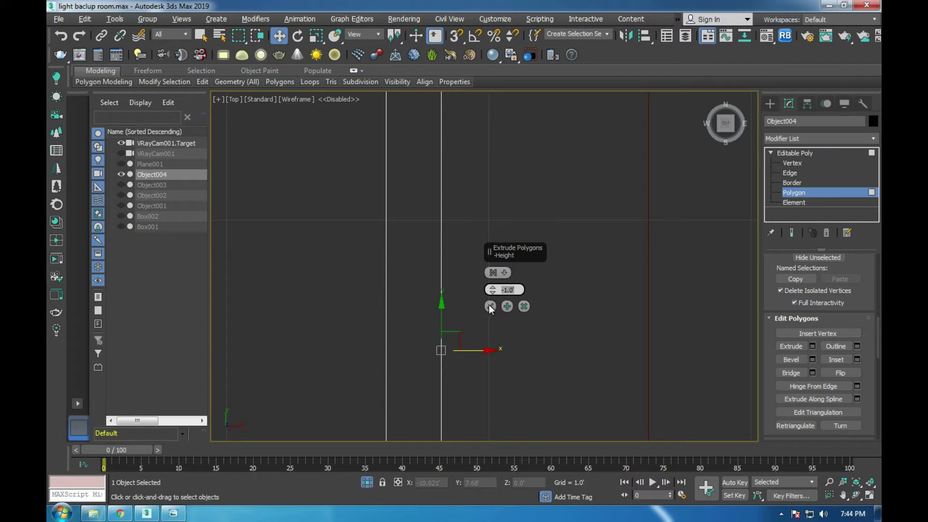
pyautogui.write('1')
pyautogui.press('Return')
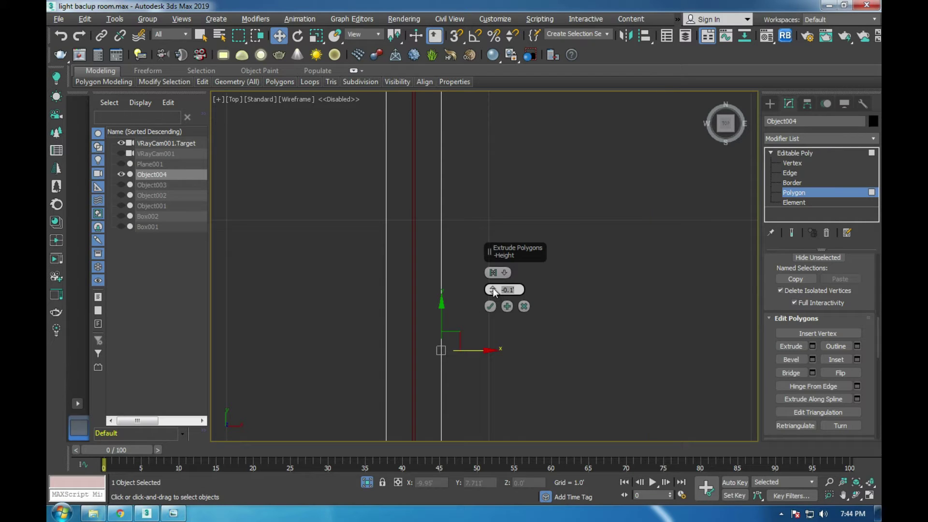
pyautogui.moveTo(494, 295); pyautogui.dragTo(498, 309)
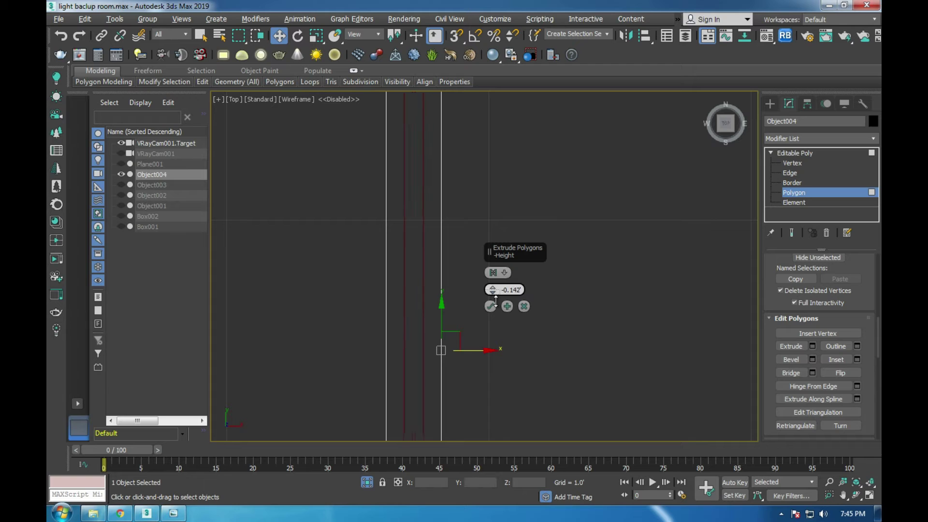
pyautogui.moveTo(498, 308); pyautogui.dragTo(497, 307)
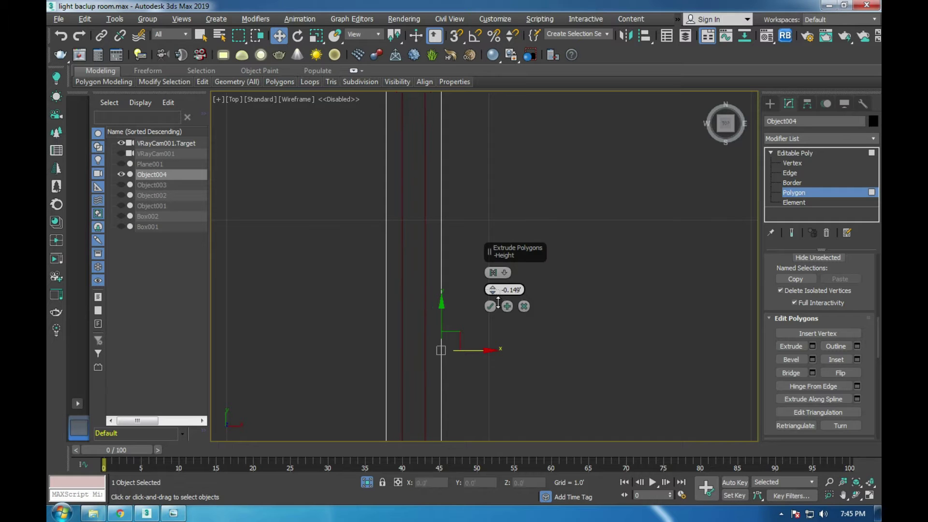
pyautogui.click(493, 305)
# - Undo a trial Bridge and inset the door panel by 0.073'
pyautogui.hotkey('alt', 'w')
pyautogui.hotkey('alt', 'w')
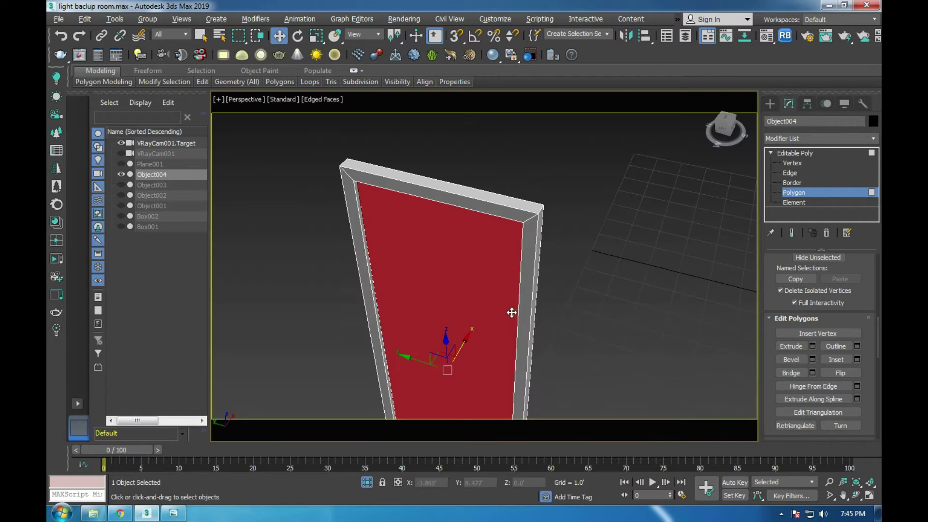
pyautogui.keyDown('alt'); pyautogui.moveTo(511, 313); pyautogui.dragTo(491, 269, button='middle'); pyautogui.keyUp('alt')
pyautogui.scroll(4, 414, 186)
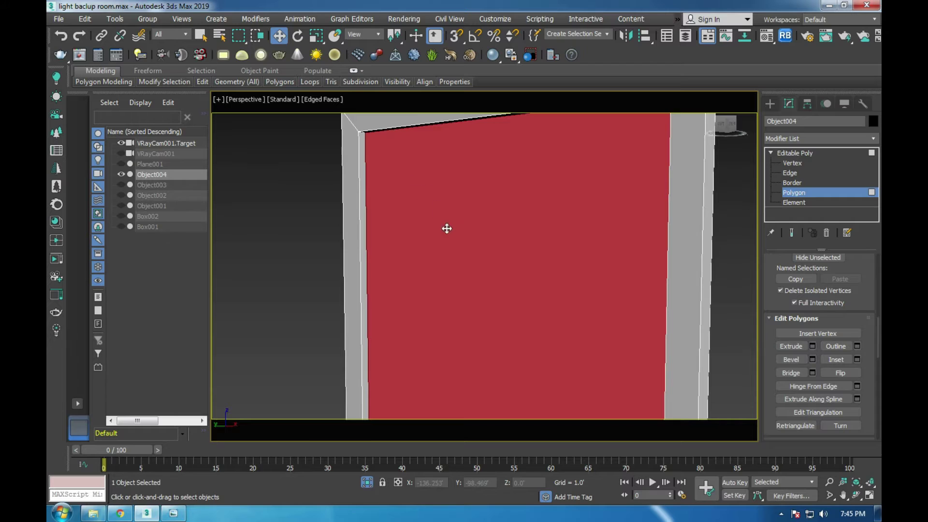
pyautogui.moveTo(446, 228); pyautogui.dragTo(483, 269, button='middle')
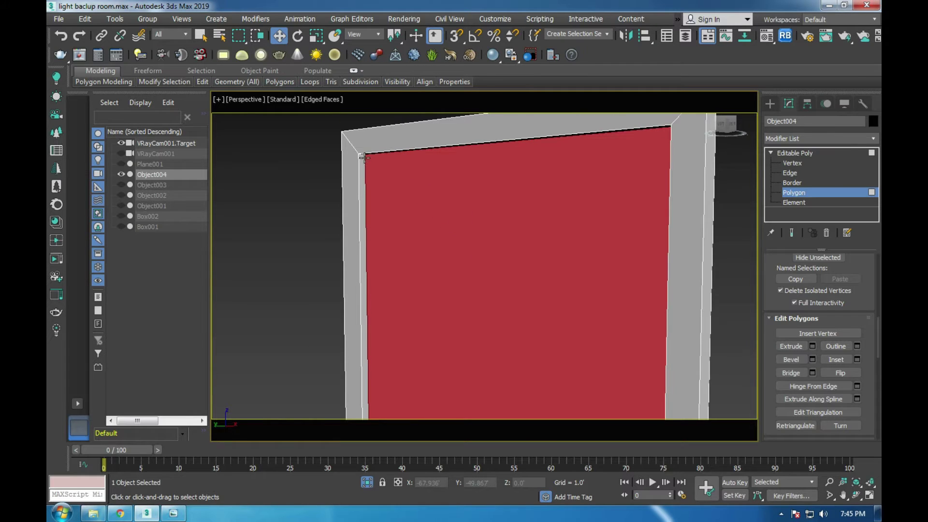
pyautogui.scroll(3, 365, 157)
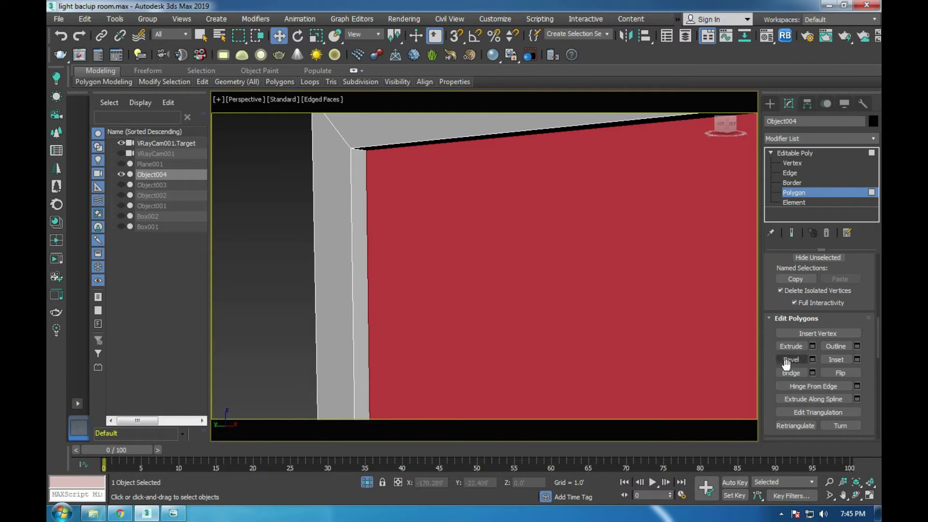
pyautogui.click(790, 373)
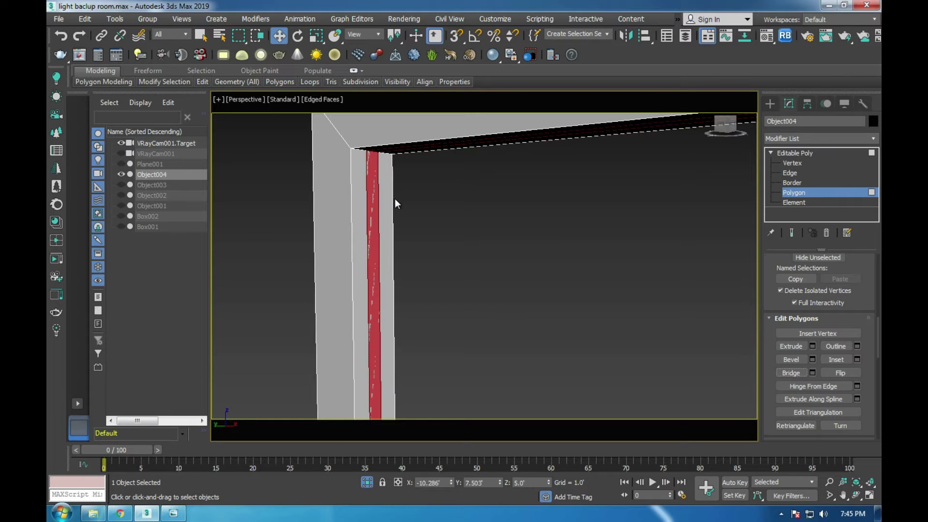
pyautogui.hotkey('ctrl', 'z')
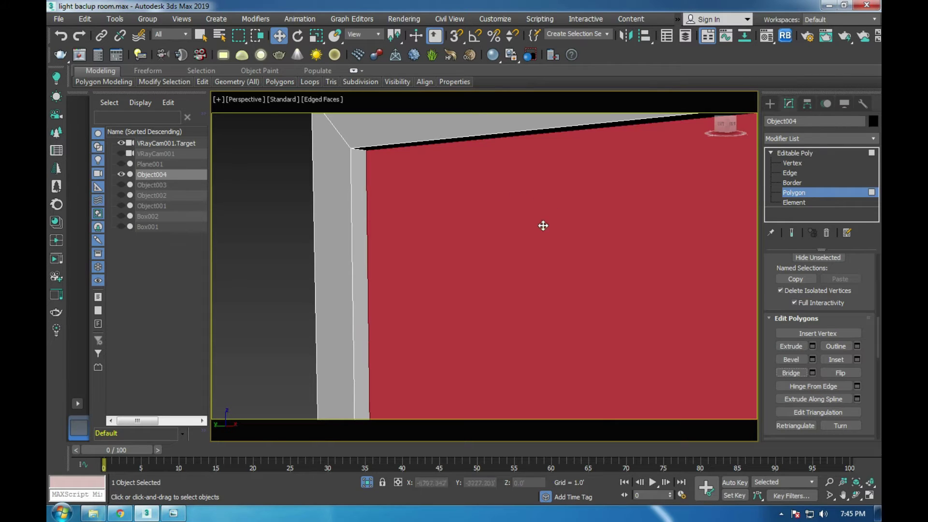
pyautogui.click(857, 360)
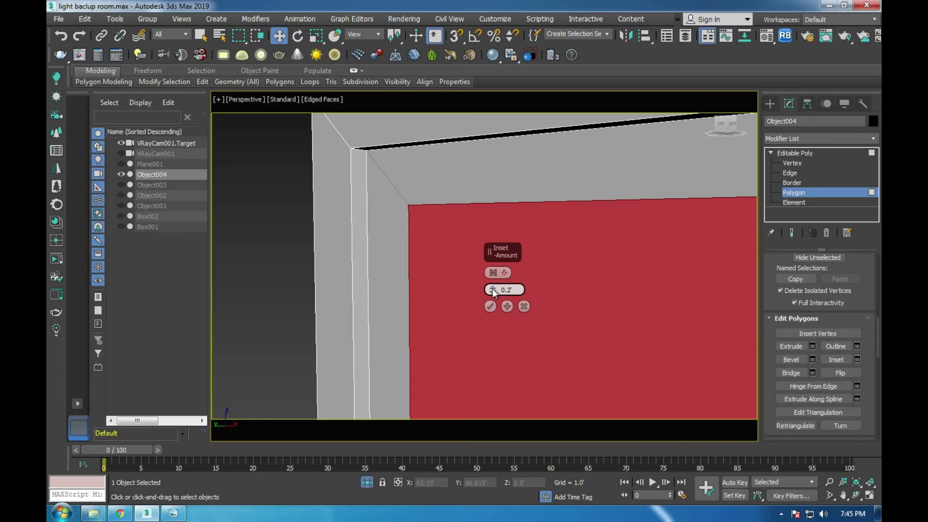
pyautogui.moveTo(493, 290); pyautogui.dragTo(494, 296)
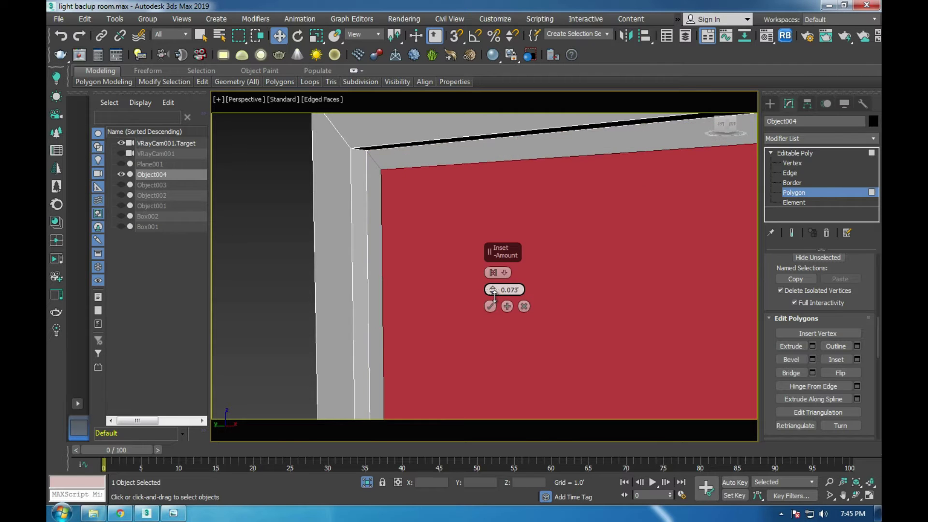
pyautogui.click(494, 305)
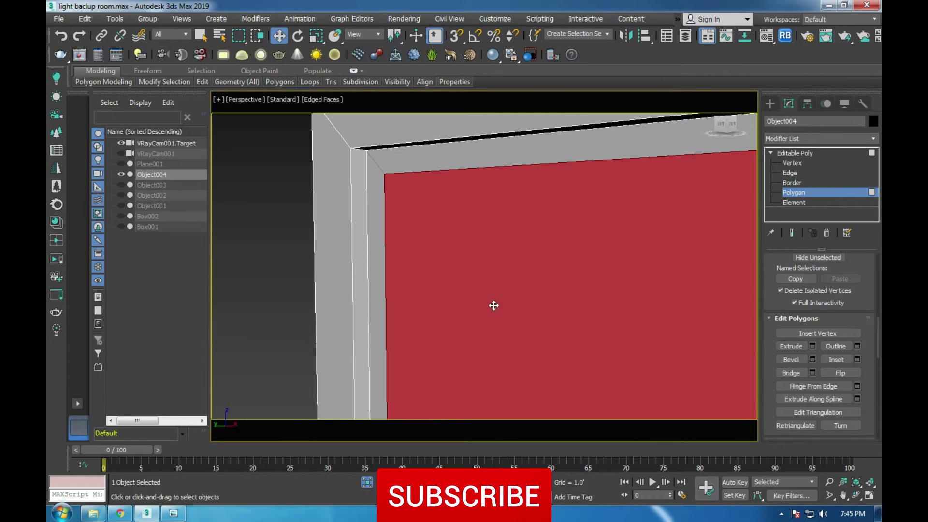
# - Delete the inset door panel to leave an open doorway
pyautogui.scroll(-2, 534, 316)
pyautogui.scroll(-1, 481, 273)
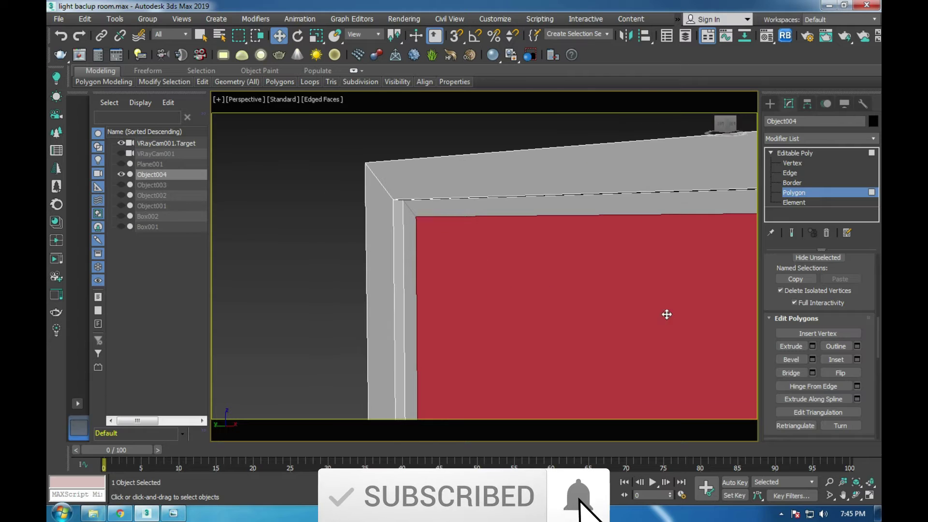
pyautogui.press('Delete')
pyautogui.keyDown('alt'); pyautogui.moveTo(438, 251); pyautogui.dragTo(407, 220, button='middle'); pyautogui.keyUp('alt')
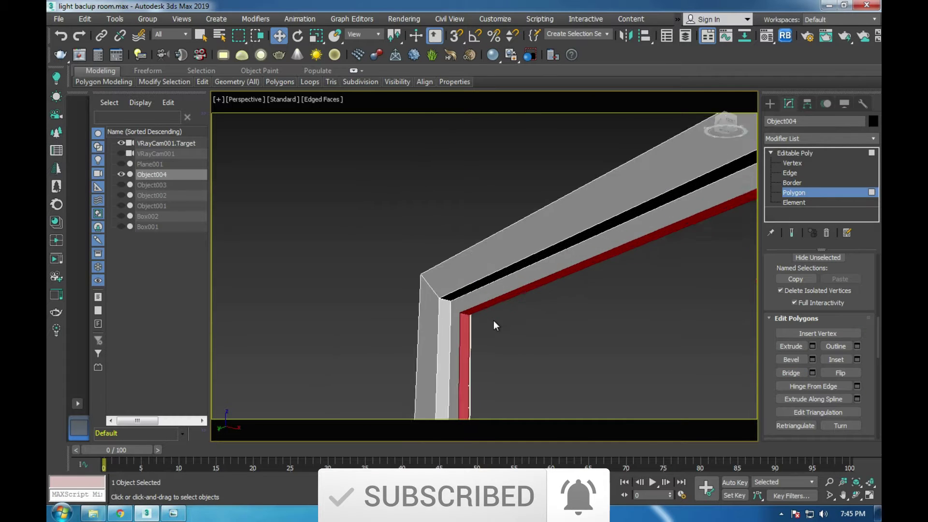
pyautogui.keyDown('alt'); pyautogui.moveTo(494, 321); pyautogui.dragTo(462, 302, button='middle'); pyautogui.keyUp('alt')
pyautogui.scroll(2, 413, 204)
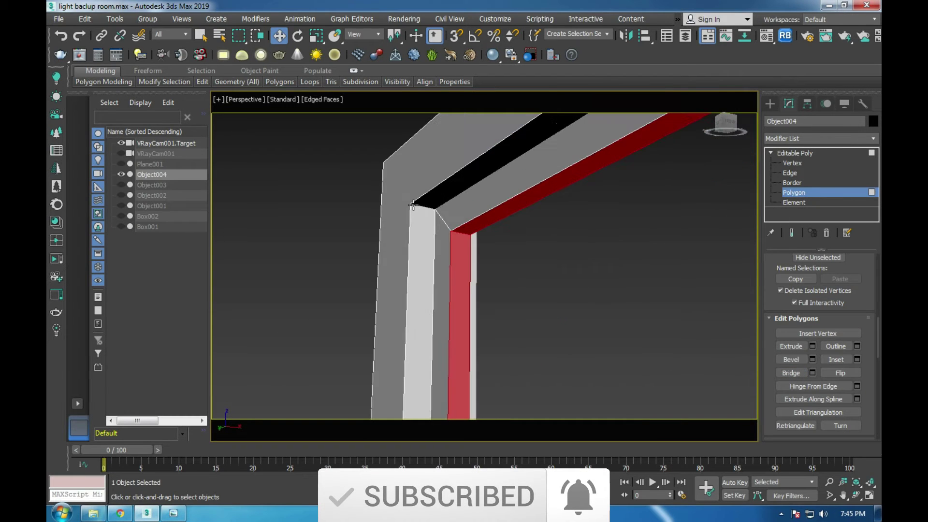
pyautogui.click(788, 173)
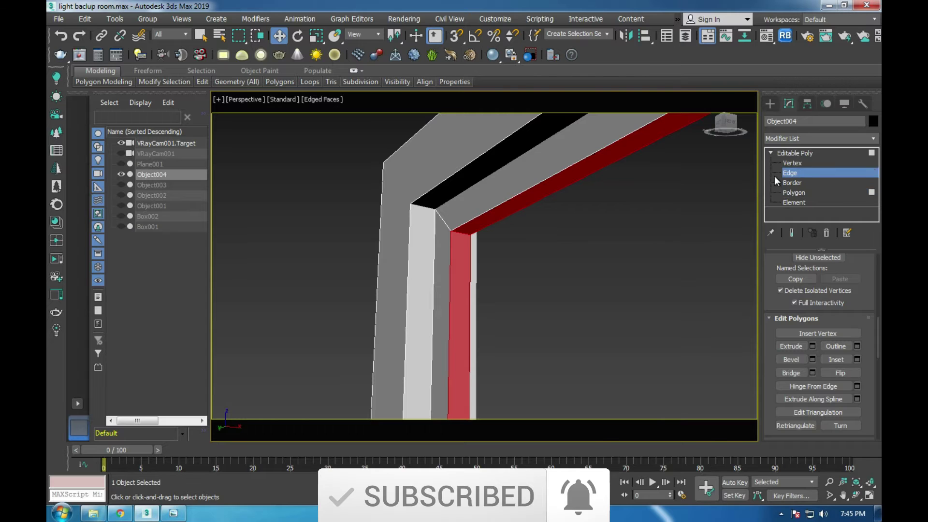
# - Select the door frame's inner edge loops
pyautogui.doubleClick(453, 175)
pyautogui.moveTo(448, 198)
pyautogui.keyDown('alt'); pyautogui.mouseDown(button='middle')
pyautogui.moveTo(463, 235)
pyautogui.moveTo(530, 253)
pyautogui.moveTo(355, 252)
pyautogui.moveTo(507, 246)
pyautogui.mouseUp(button='middle'); pyautogui.keyUp('alt')
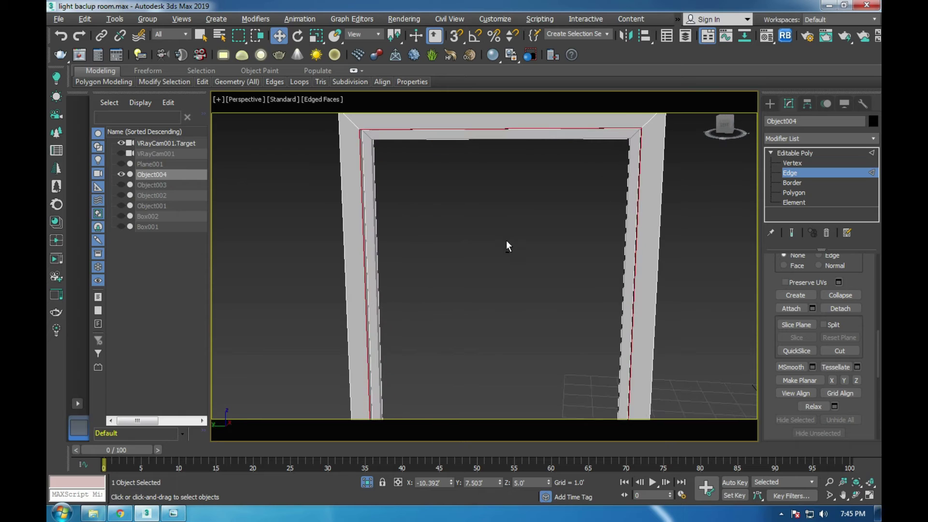
pyautogui.moveTo(510, 109)
pyautogui.keyDown('alt'); pyautogui.mouseDown(button='middle')
pyautogui.moveTo(451, 207)
pyautogui.moveTo(368, 220)
pyautogui.moveTo(369, 195)
pyautogui.mouseUp(button='middle'); pyautogui.keyUp('alt')
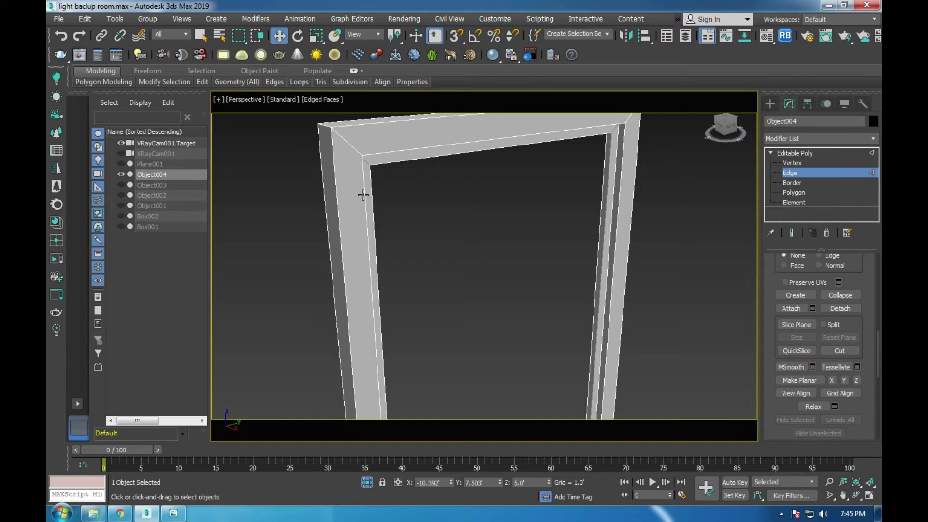
pyautogui.doubleClick(365, 195)
pyautogui.moveTo(411, 181)
pyautogui.keyDown('alt'); pyautogui.mouseDown(button='middle')
pyautogui.moveTo(522, 180)
pyautogui.moveTo(489, 149)
pyautogui.mouseUp(button='middle'); pyautogui.keyUp('alt')
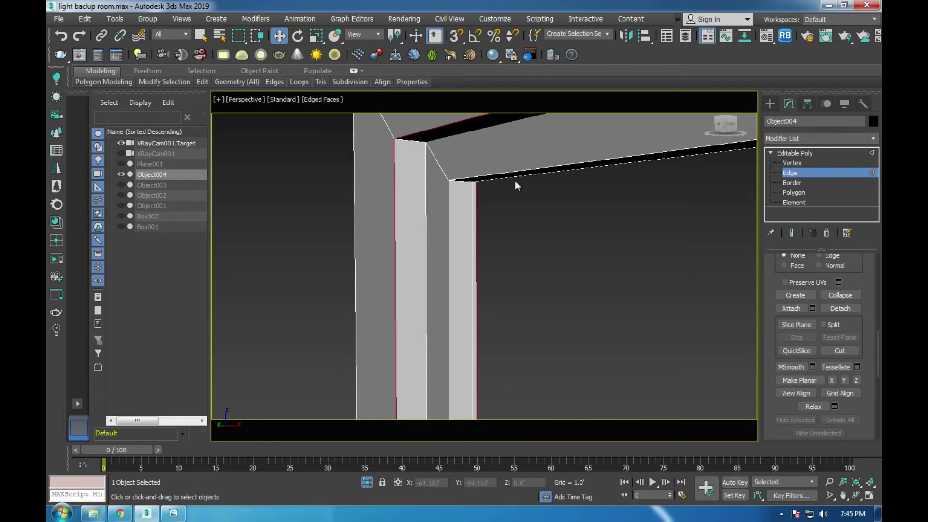
pyautogui.scroll(3, 769, 282)
pyautogui.scroll(3, 779, 289)
pyautogui.scroll(3, 785, 338)
pyautogui.scroll(3, 803, 377)
# - Chamfer the selected frame edges by 0.042' with 10 segments
pyautogui.click(812, 367)
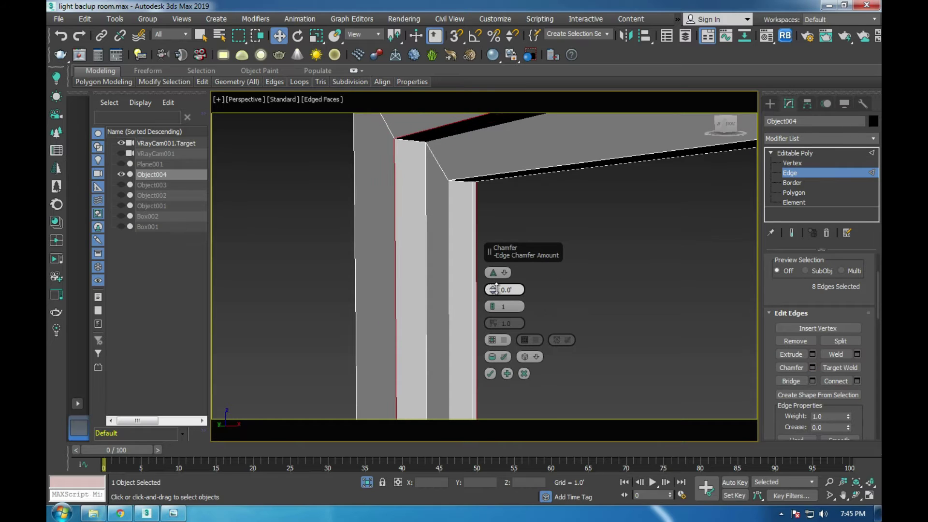
pyautogui.moveTo(496, 290); pyautogui.dragTo(492, 297)
pyautogui.keyDown('alt'); pyautogui.moveTo(492, 299); pyautogui.dragTo(444, 214, button='middle'); pyautogui.keyUp('alt')
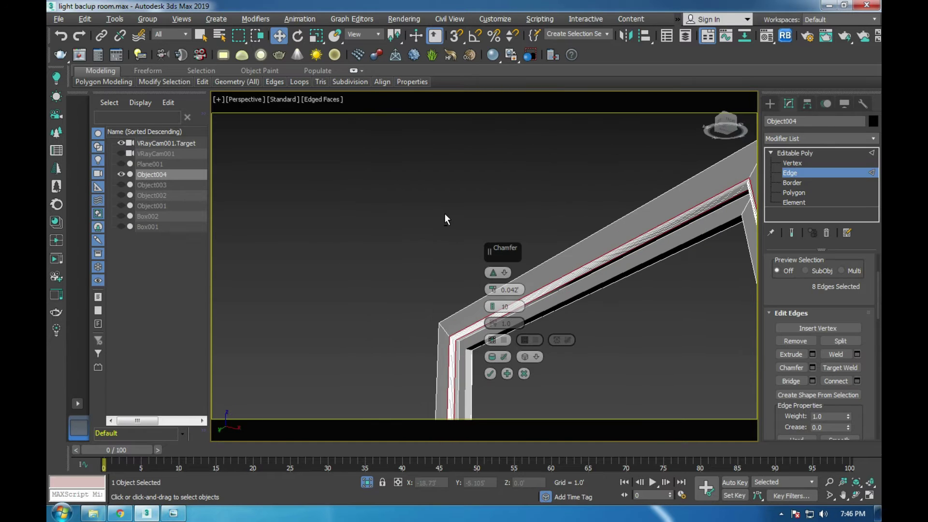
pyautogui.click(495, 376)
pyautogui.click(792, 155)
pyautogui.moveTo(590, 239)
pyautogui.keyDown('alt'); pyautogui.mouseDown(button='middle')
pyautogui.moveTo(596, 395)
pyautogui.moveTo(558, 278)
pyautogui.mouseUp(button='middle'); pyautogui.keyUp('alt')
pyautogui.scroll(-3, 465, 359)
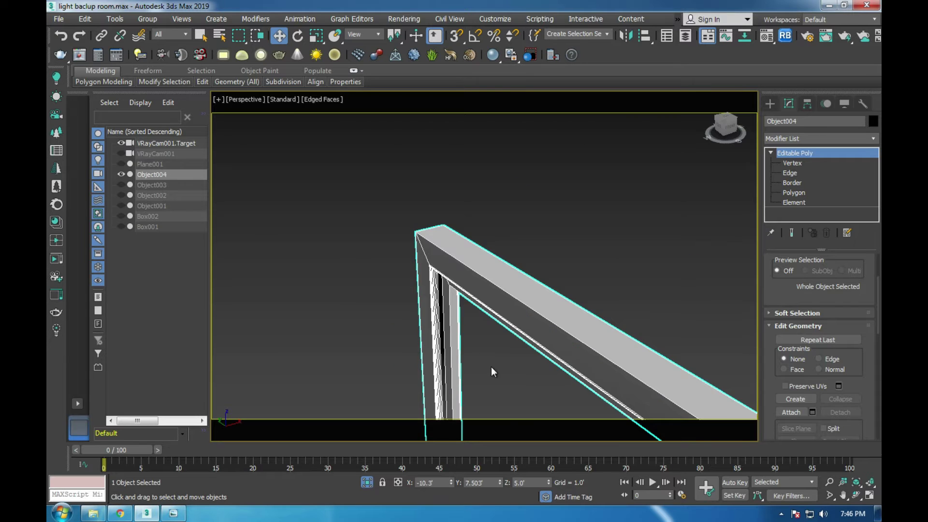
# - Orbit around the door frame, bring other objects back into view, and switch to the VRay camera
pyautogui.scroll(-3, 491, 367)
pyautogui.keyDown('alt'); pyautogui.moveTo(471, 337); pyautogui.dragTo(356, 477, button='middle'); pyautogui.keyUp('alt')
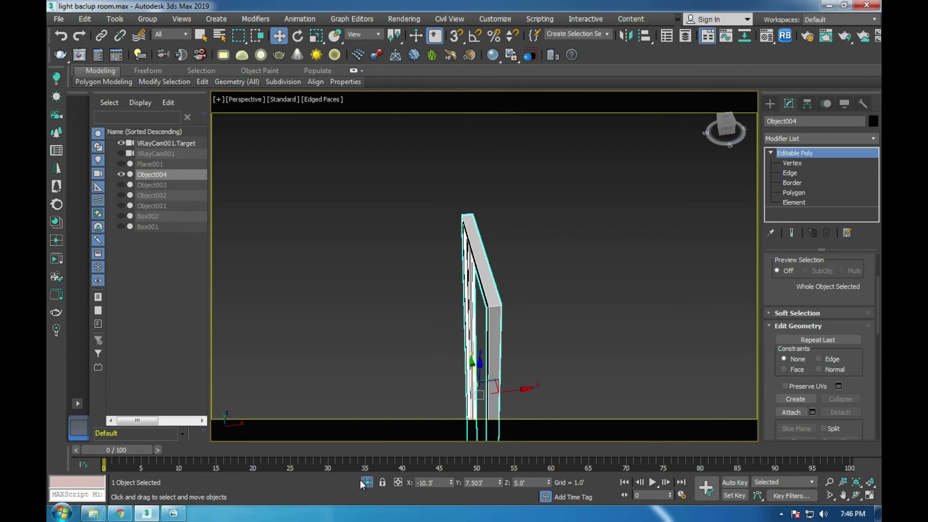
pyautogui.click(361, 480)
pyautogui.scroll(-2, 465, 249)
pyautogui.moveTo(464, 248)
pyautogui.keyDown('alt'); pyautogui.mouseDown(button='middle')
pyautogui.moveTo(338, 232)
pyautogui.moveTo(368, 236)
pyautogui.mouseUp(button='middle'); pyautogui.keyUp('alt')
pyautogui.scroll(3, 338, 232)
pyautogui.scroll(3, 336, 222)
pyautogui.rightClick(374, 233)
pyautogui.press('c')
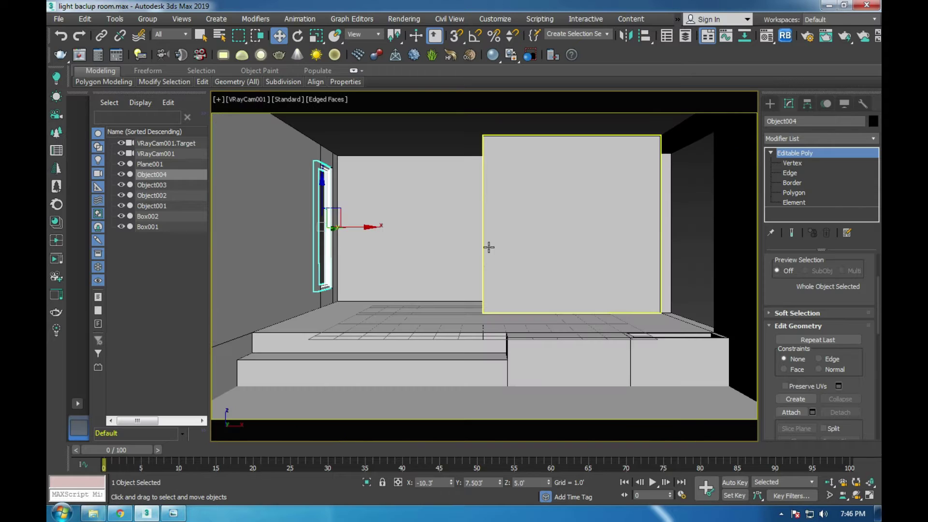
# - Convert the square panel Box002 to Editable Poly and select four of its vertices
pyautogui.click(600, 226)
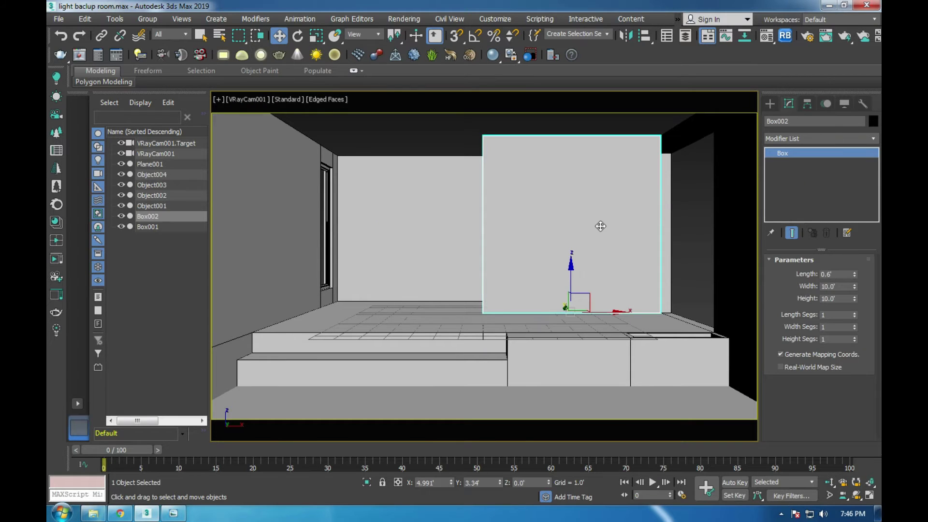
pyautogui.hotkey('alt', 'w')
pyautogui.hotkey('alt', 'w')
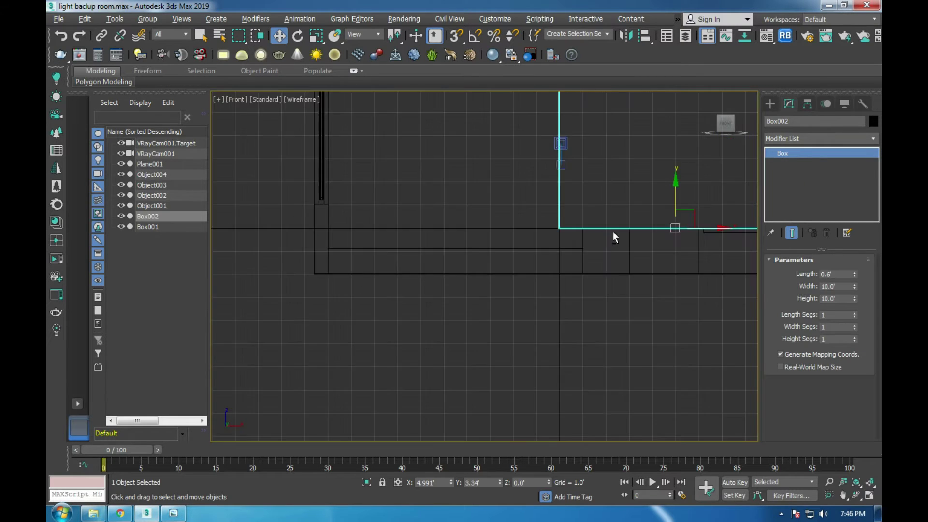
pyautogui.scroll(3, 615, 243)
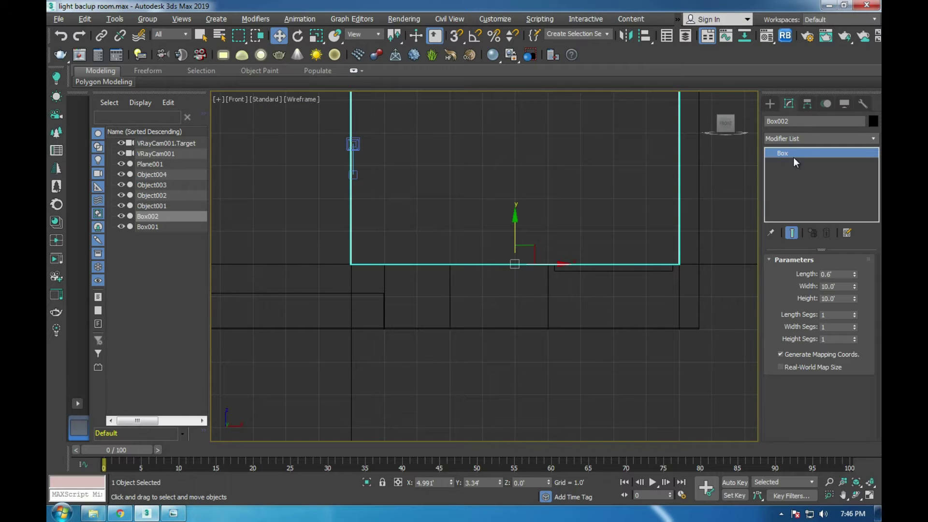
pyautogui.rightClick(516, 209)
pyautogui.click(646, 338)
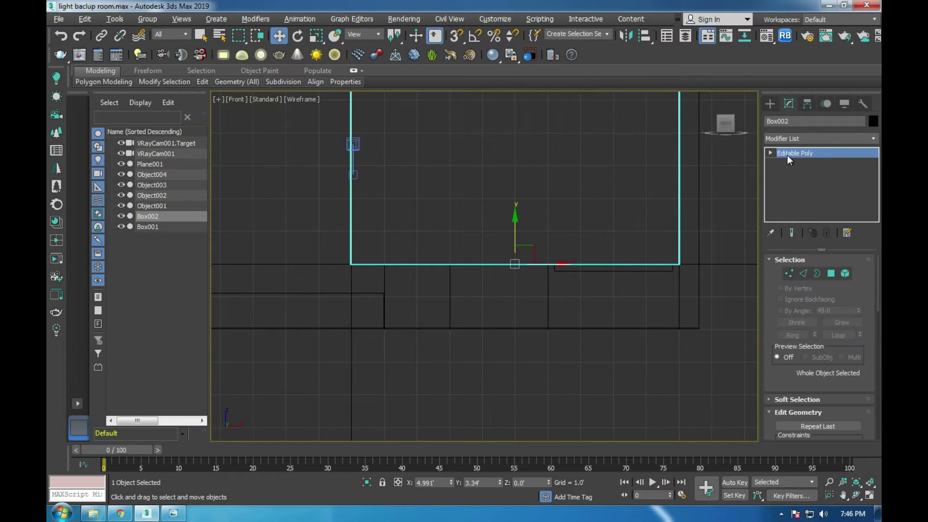
pyautogui.press('1')
pyautogui.moveTo(306, 252); pyautogui.dragTo(628, 297)
# - Exit vertex mode, maximize VRayCam001, and view reference image 211213 alongside the scene
pyautogui.scroll(2, 499, 266)
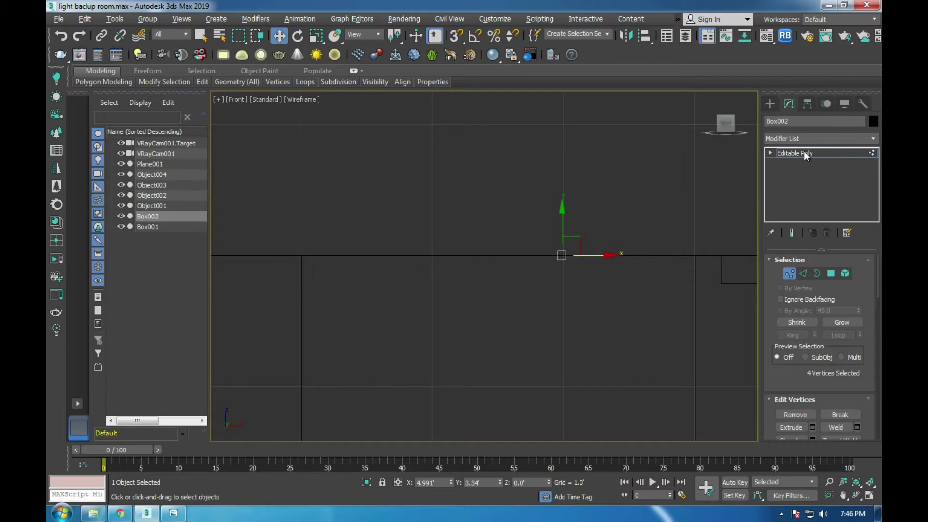
pyautogui.click(804, 153)
pyautogui.hotkey('alt', 'w')
pyautogui.hotkey('alt', 'w')
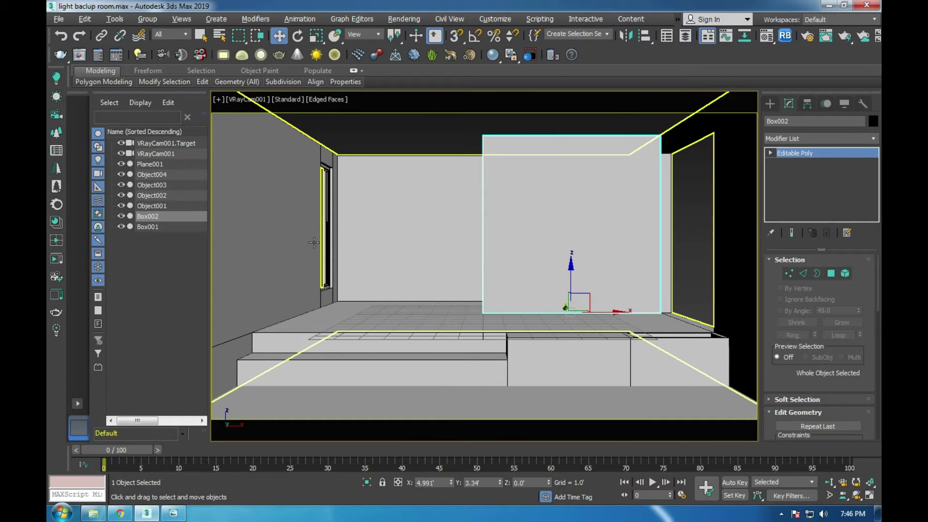
pyautogui.click(317, 213)
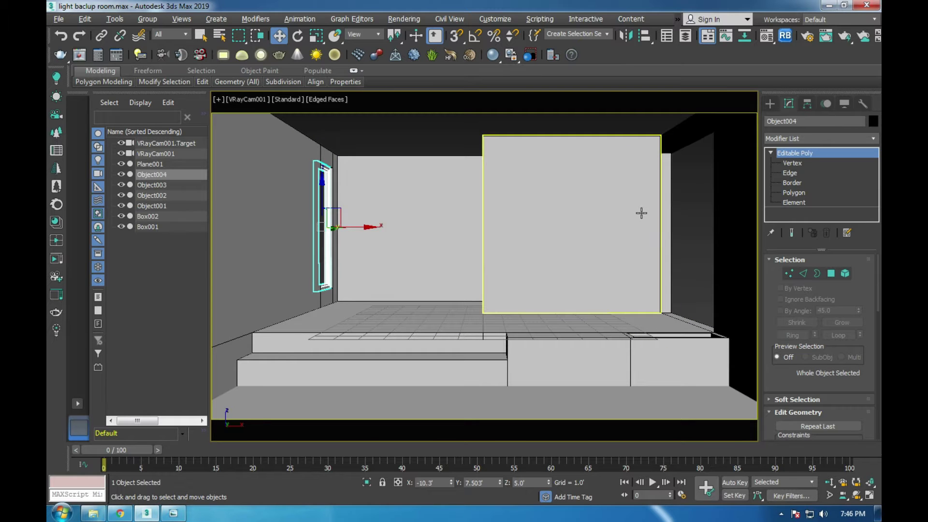
pyautogui.click(665, 211)
pyautogui.click(173, 513)
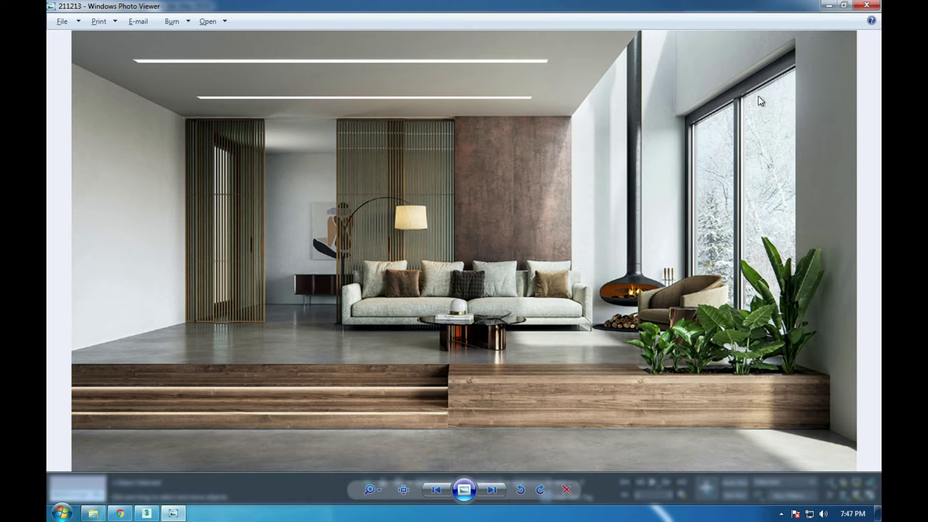
pyautogui.click(147, 515)
pyautogui.press('p')
pyautogui.hotkey('alt', 'q')
# - Detach Box001's narrow vertical face at the opening as a clone named Object005 and select it
pyautogui.keyDown('alt'); pyautogui.moveTo(574, 208); pyautogui.dragTo(608, 344, button='middle'); pyautogui.keyUp('alt')
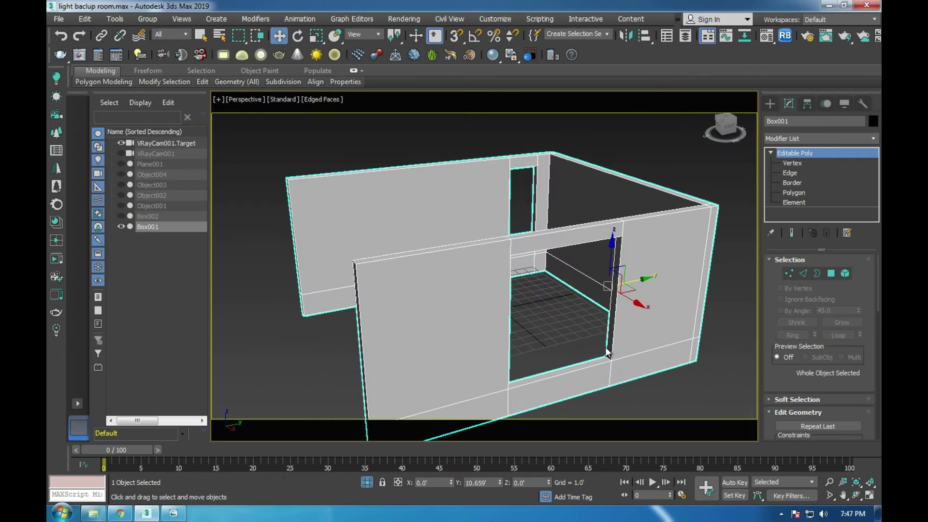
pyautogui.scroll(5, 607, 343)
pyautogui.scroll(2, 603, 315)
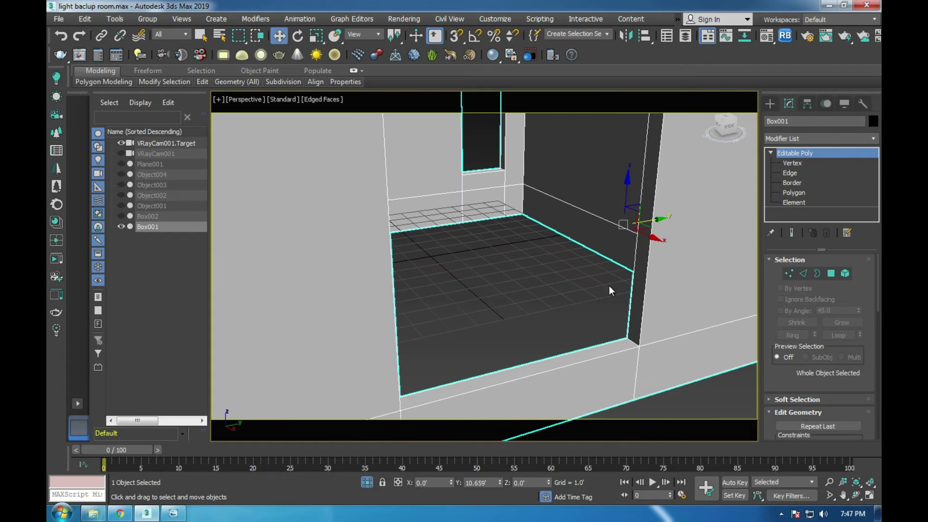
pyautogui.click(794, 192)
pyautogui.click(647, 246)
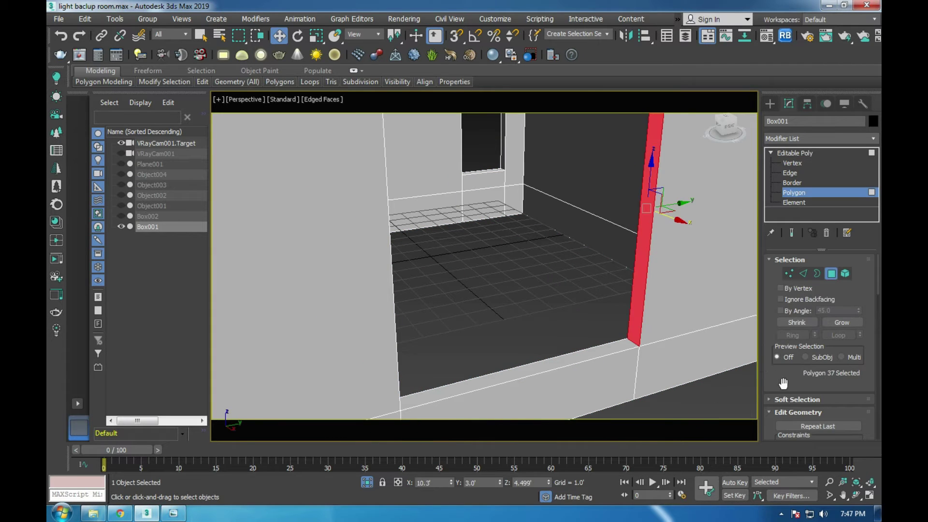
pyautogui.scroll(-3, 785, 251)
pyautogui.click(822, 429)
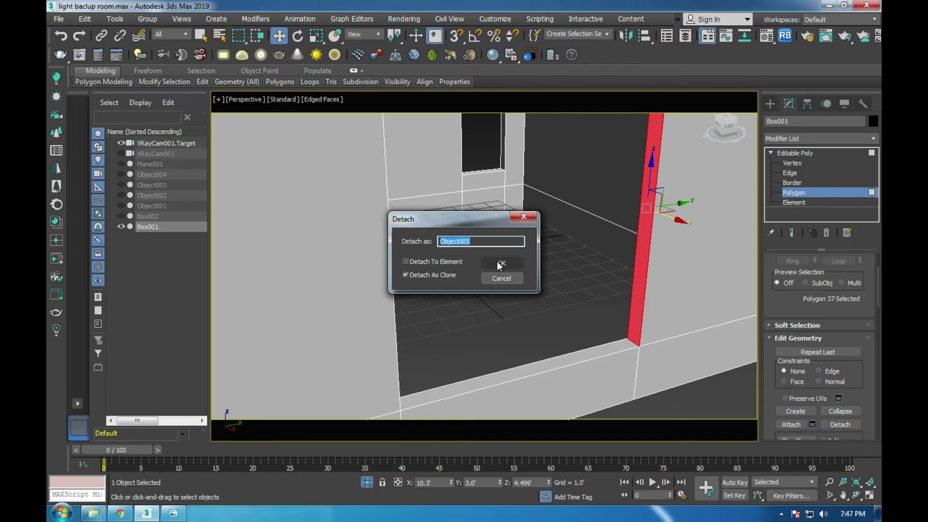
pyautogui.click(502, 264)
pyautogui.click(810, 153)
pyautogui.click(647, 198)
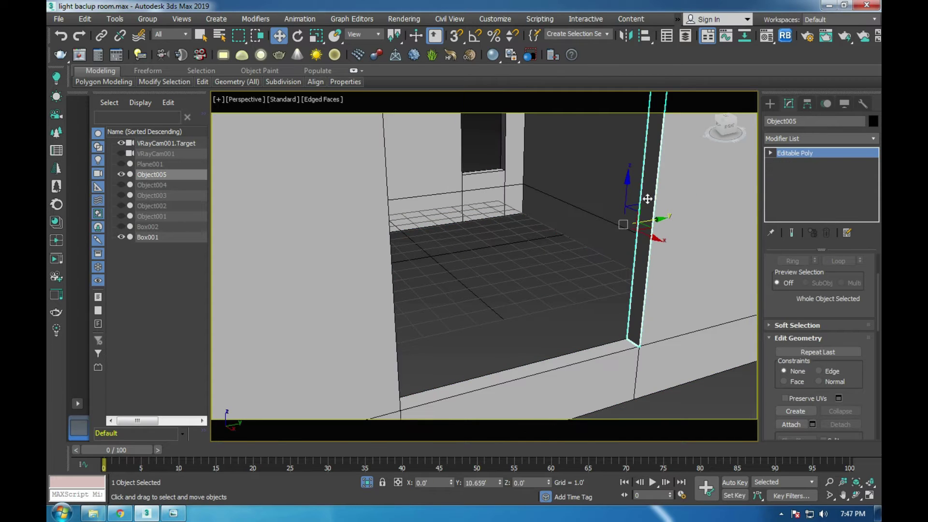
pyautogui.hotkey('alt', 'w')
pyautogui.hotkey('alt', 'w')
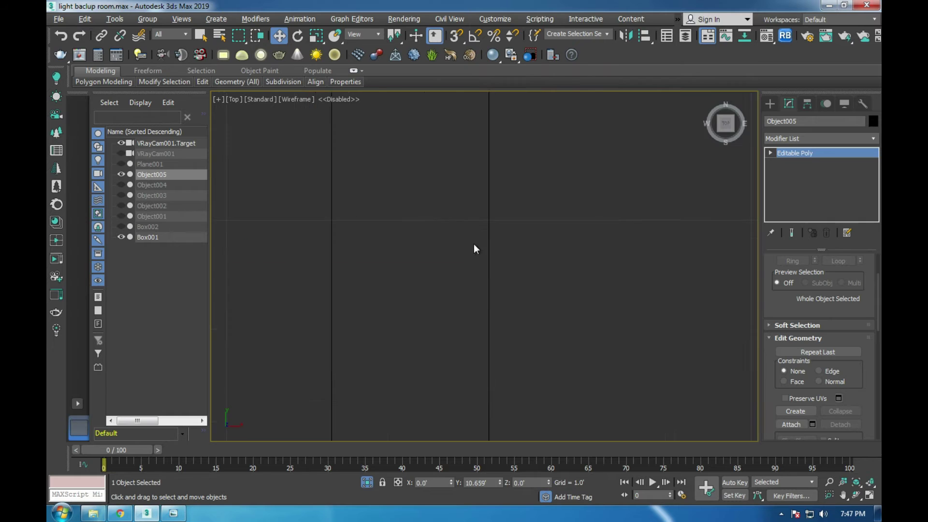
# - Add a Shell modifier to Object005 with a 3.0' outer amount
pyautogui.moveTo(475, 247); pyautogui.dragTo(372, 233, button='middle')
pyautogui.moveTo(572, 213); pyautogui.dragTo(432, 185, button='middle')
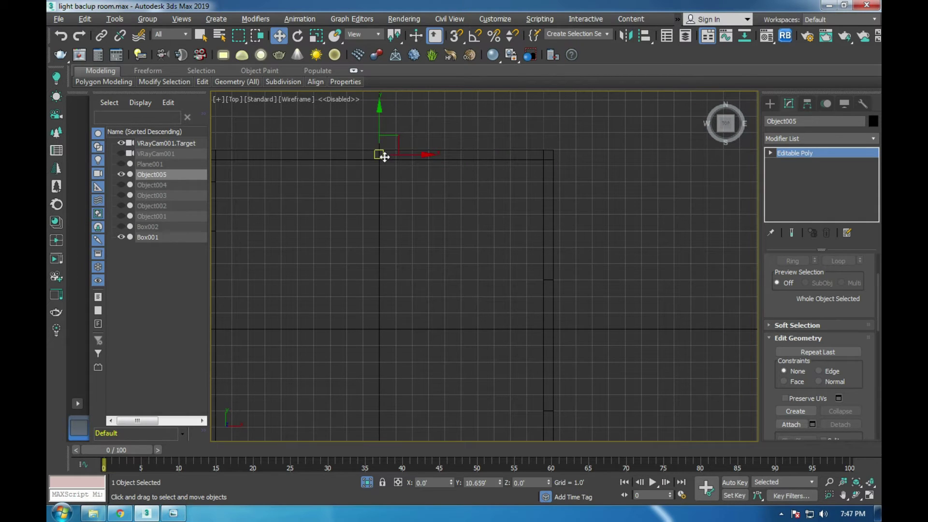
pyautogui.click(793, 137)
pyautogui.write('sh')
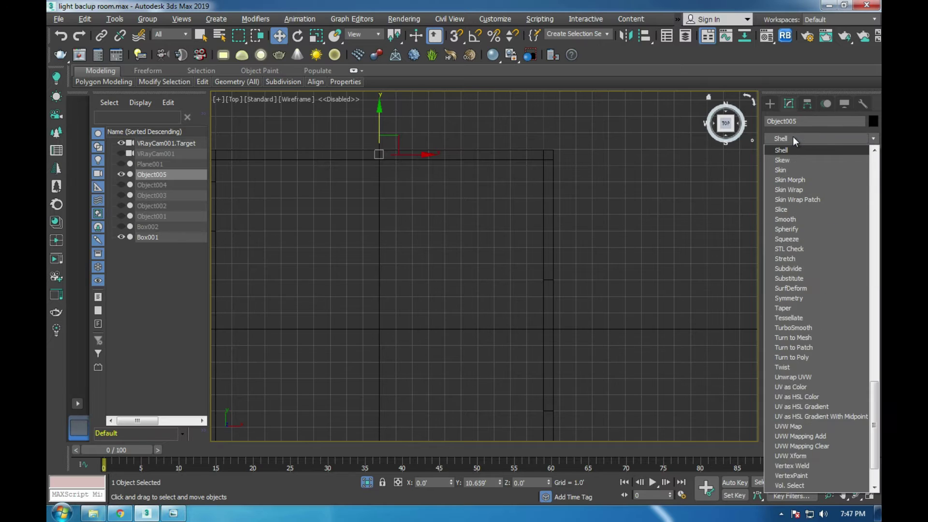
pyautogui.click(793, 152)
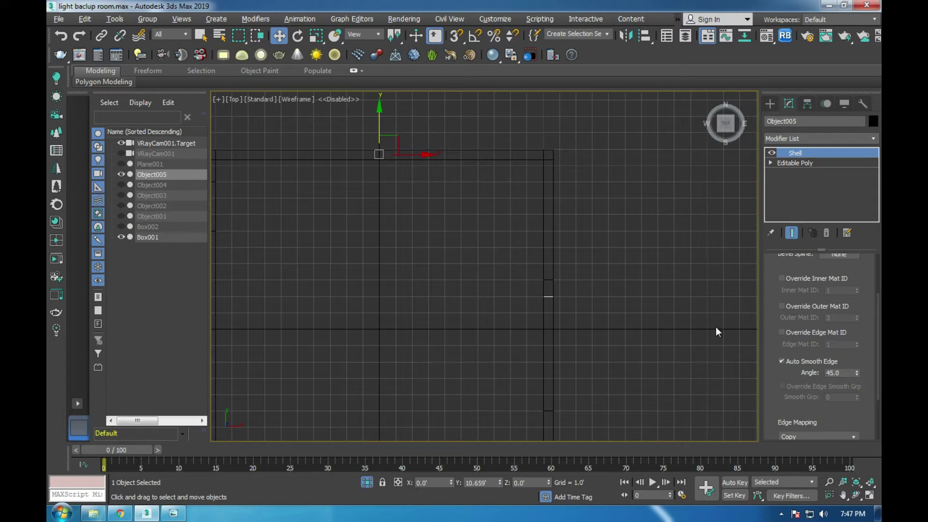
pyautogui.scroll(3, 774, 270)
pyautogui.doubleClick(841, 288)
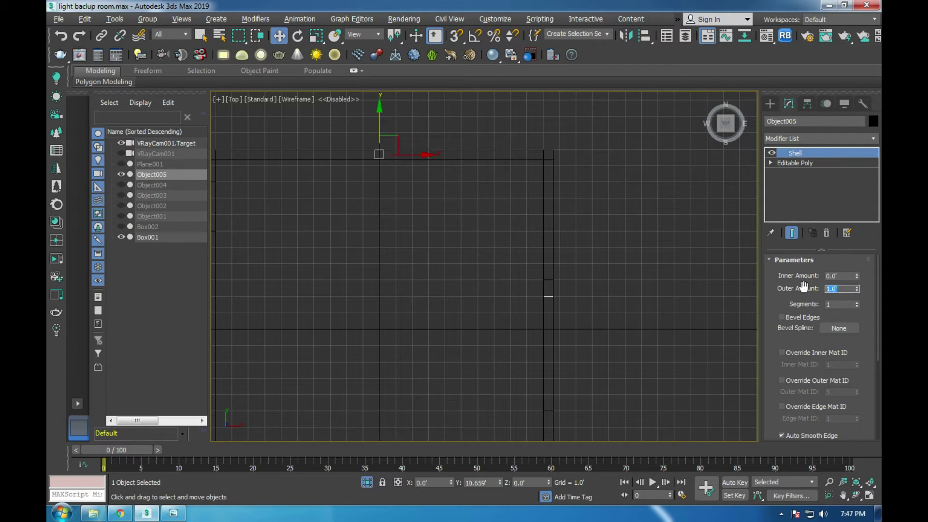
pyautogui.write('7')
# - Collapse Object005 to an editable poly and center its pivot on the object
pyautogui.rightClick(585, 328)
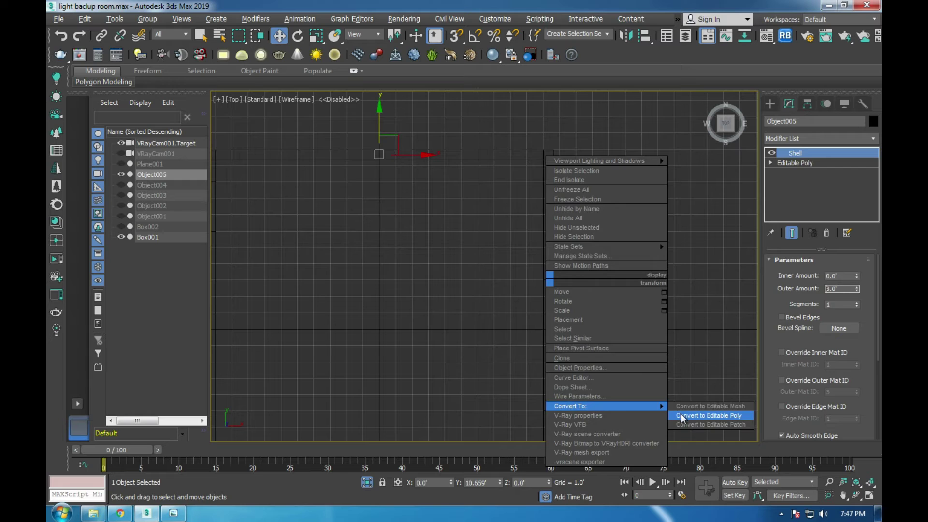
pyautogui.click(686, 416)
pyautogui.click(807, 103)
pyautogui.click(819, 184)
pyautogui.click(827, 244)
# - Shift the vertices along one side of Box001 slightly right along X in Top view
pyautogui.press('p')
pyautogui.keyDown('alt'); pyautogui.moveTo(611, 306); pyautogui.dragTo(590, 255, button='middle'); pyautogui.keyUp('alt')
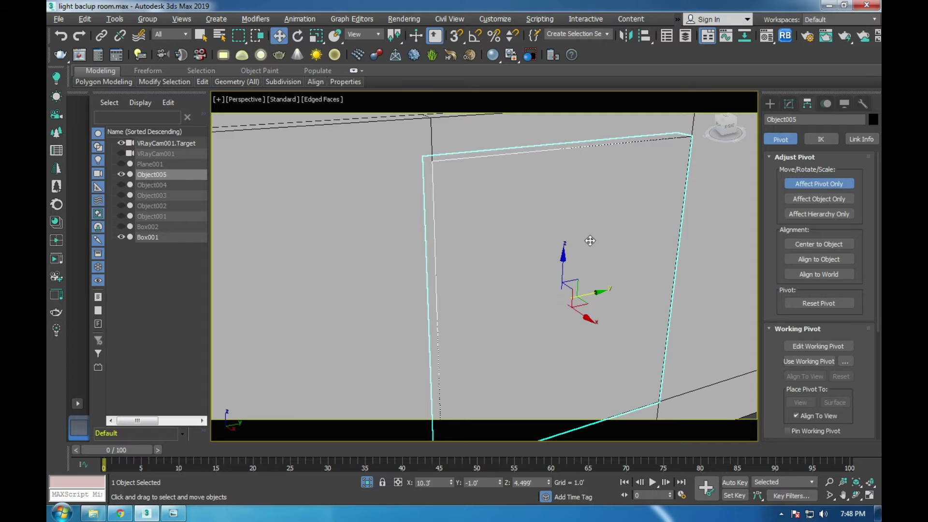
pyautogui.click(426, 293)
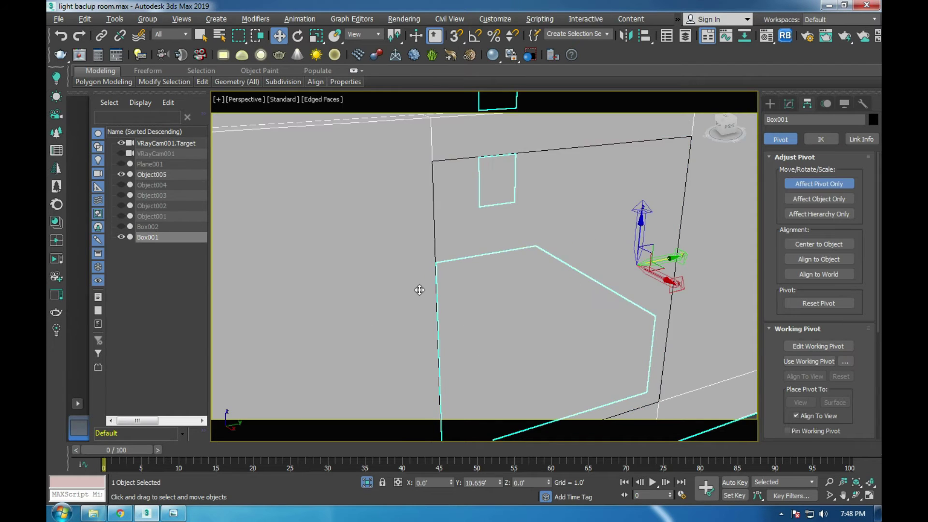
pyautogui.hotkey('alt', 'w')
pyautogui.hotkey('alt', 'w')
pyautogui.scroll(-3, 484, 222)
pyautogui.scroll(2, 516, 226)
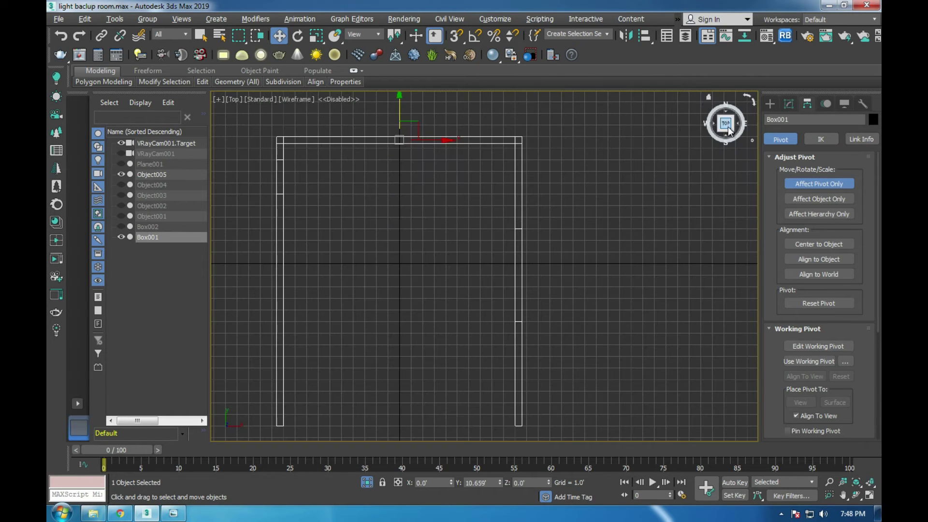
pyautogui.click(769, 104)
pyautogui.click(789, 104)
pyautogui.click(792, 163)
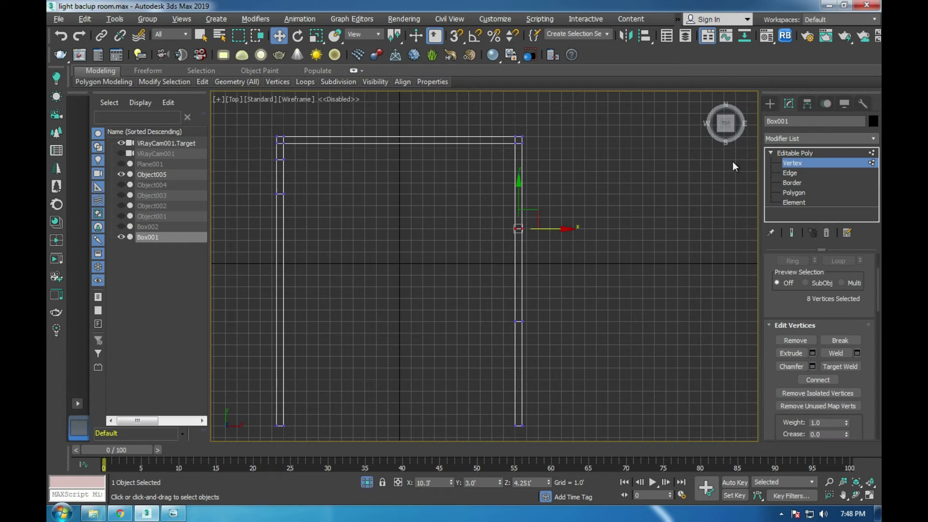
pyautogui.moveTo(605, 439); pyautogui.dragTo(605, 439)
pyautogui.scroll(3, 523, 257)
pyautogui.moveTo(531, 267); pyautogui.dragTo(557, 267)
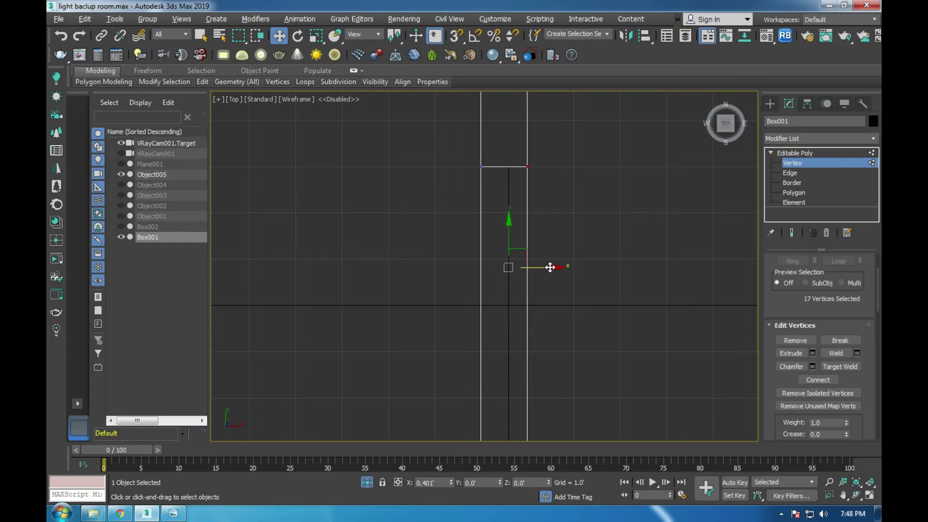
# - Nudge Object005 right along X to line up, then isolate it in perspective
pyautogui.click(793, 164)
pyautogui.click(508, 223)
pyautogui.moveTo(540, 344); pyautogui.dragTo(520, 208, button='middle')
pyautogui.moveTo(519, 209); pyautogui.dragTo(540, 208)
pyautogui.press('p')
pyautogui.scroll(-5, 509, 232)
pyautogui.hotkey('alt', 'q')
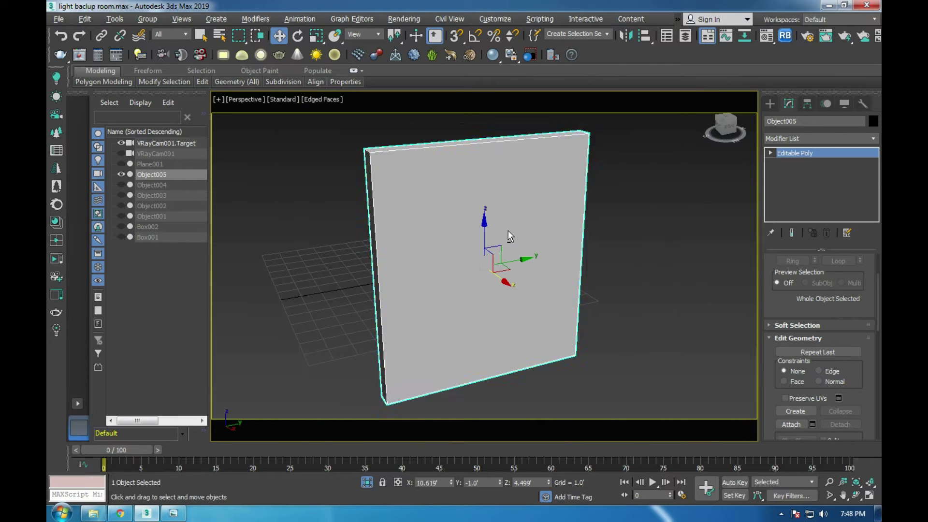
# - Connect Object005's top and bottom edges with one vertical edge, then select its right-half face
pyautogui.hotkey('alt', 'w')
pyautogui.hotkey('alt', 'w')
pyautogui.scroll(-5, 457, 266)
pyautogui.scroll(3, 521, 285)
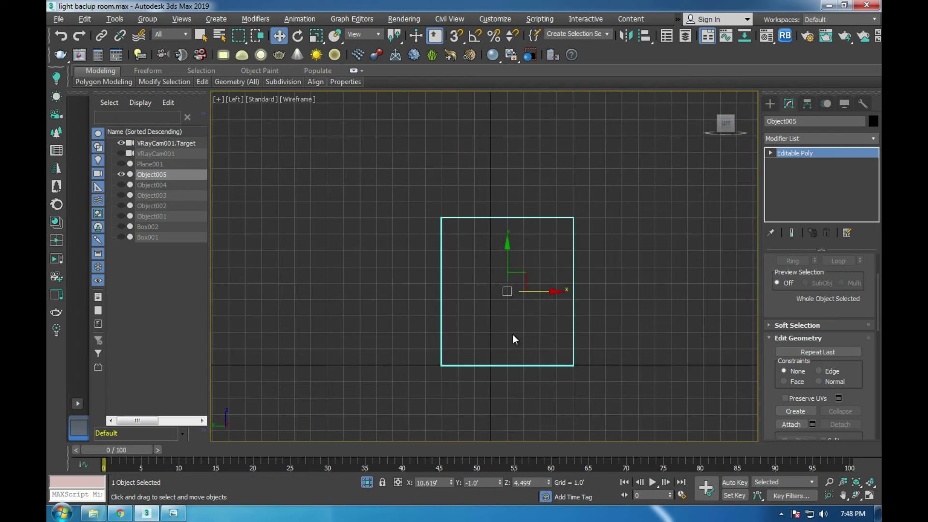
pyautogui.scroll(2, 514, 326)
pyautogui.moveTo(543, 276); pyautogui.dragTo(514, 285, button='middle')
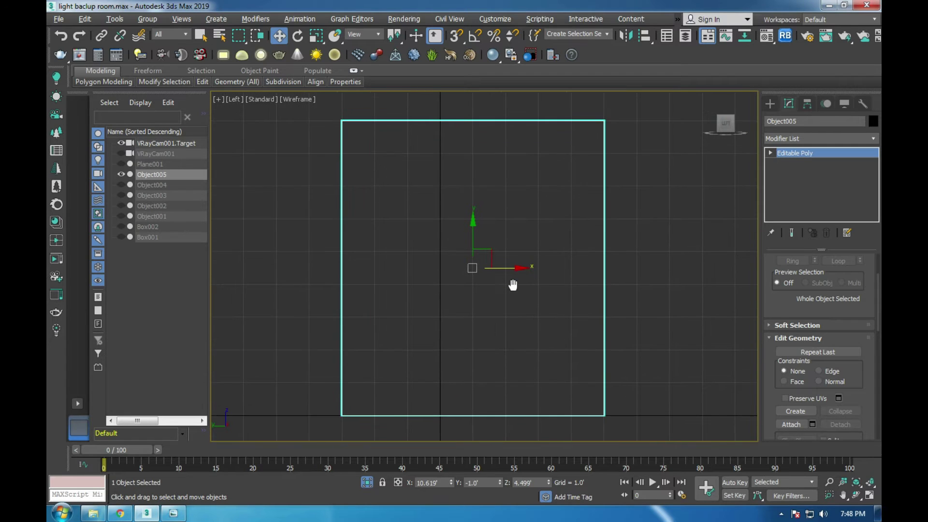
pyautogui.click(770, 153)
pyautogui.click(780, 173)
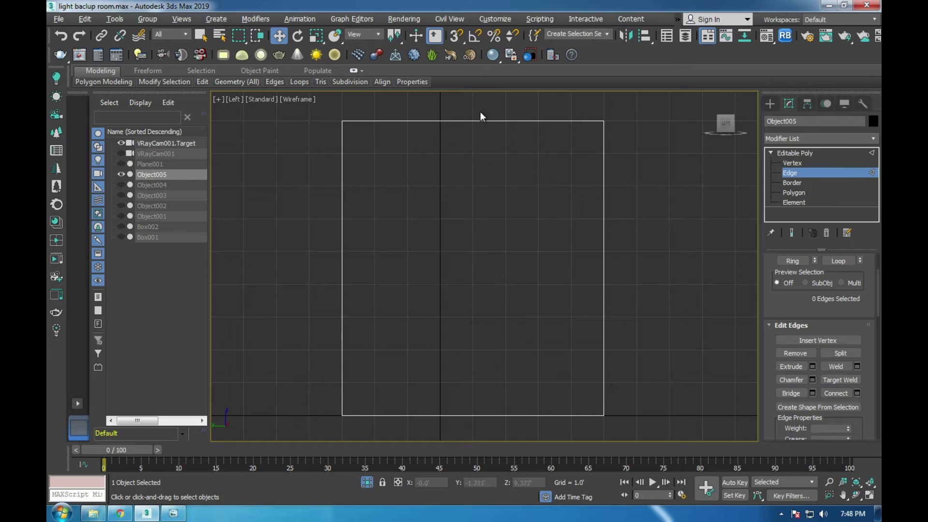
pyautogui.moveTo(481, 108); pyautogui.dragTo(485, 430)
pyautogui.click(858, 391)
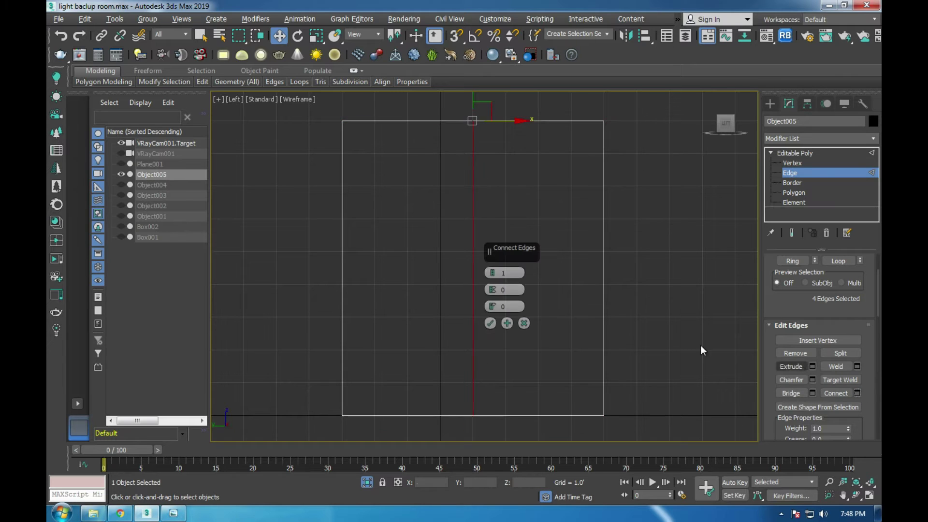
pyautogui.click(490, 323)
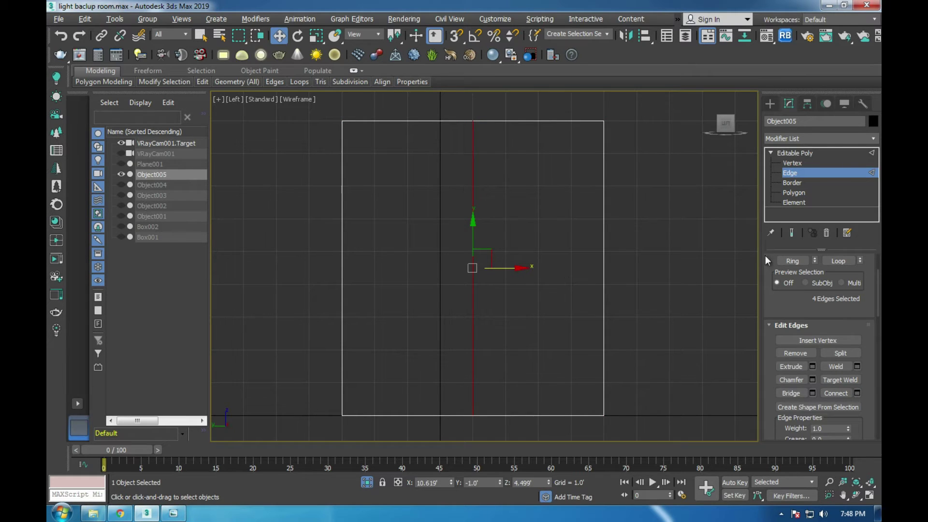
pyautogui.click(790, 193)
pyautogui.click(511, 224)
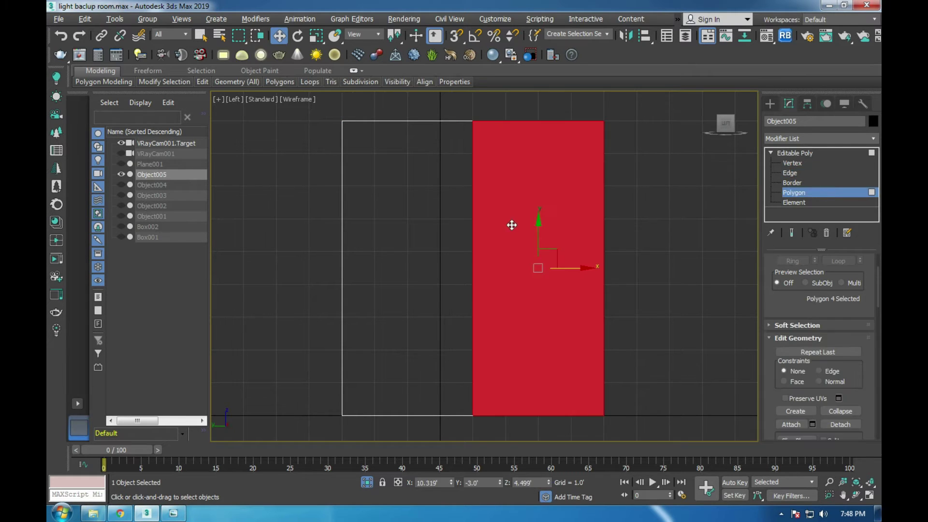
# - Add the remaining door faces of Object005 to the polygon selection
pyautogui.keyDown('ctrl'); pyautogui.click(440, 240); pyautogui.keyUp('ctrl')
pyautogui.hotkey('alt', 'w')
pyautogui.hotkey('alt', 'w')
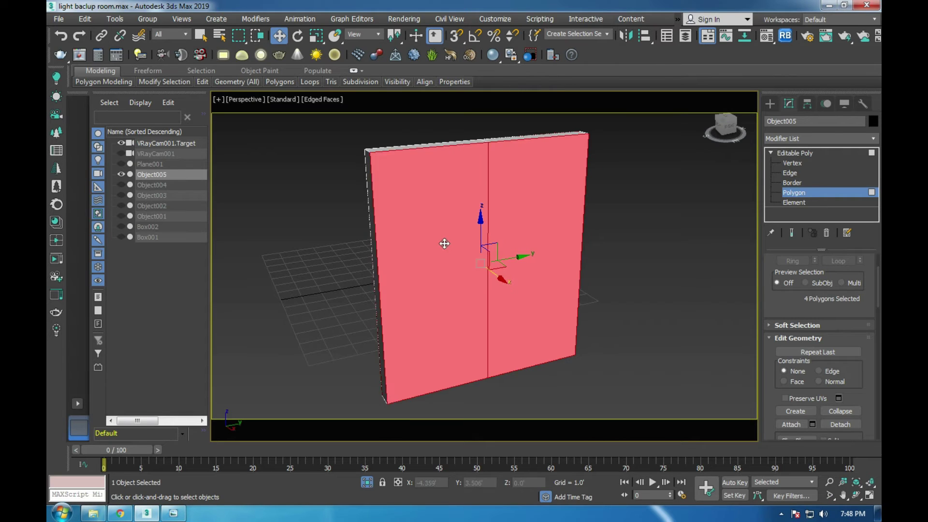
pyautogui.hotkey('alt', 'w')
pyautogui.press('l')
pyautogui.hotkey('alt', 'w')
pyautogui.keyDown('ctrl'); pyautogui.click(543, 188); pyautogui.keyUp('ctrl')
pyautogui.scroll(2, 580, 161)
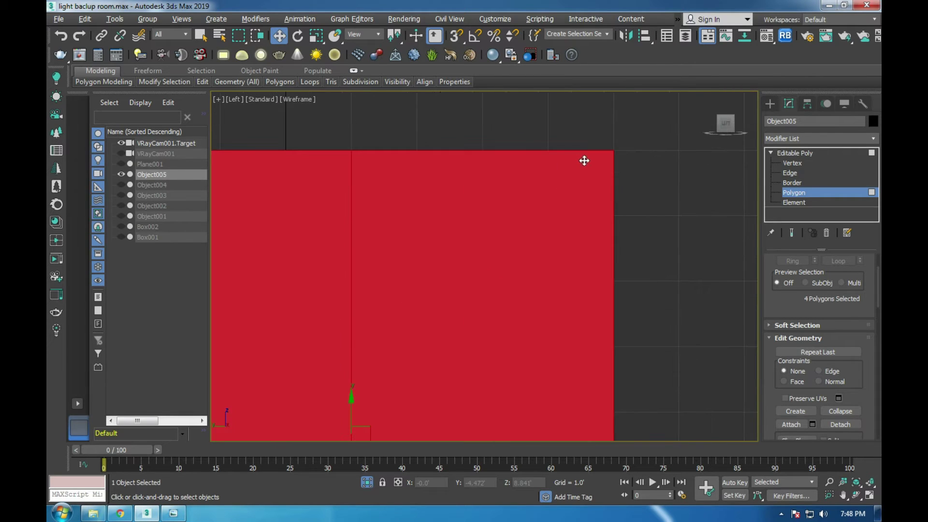
pyautogui.scroll(-2, 848, 364)
pyautogui.scroll(-5, 862, 358)
pyautogui.scroll(-3, 861, 357)
# - Inset the door faces By Polygon by 0.2' so each gets its own border
pyautogui.click(857, 321)
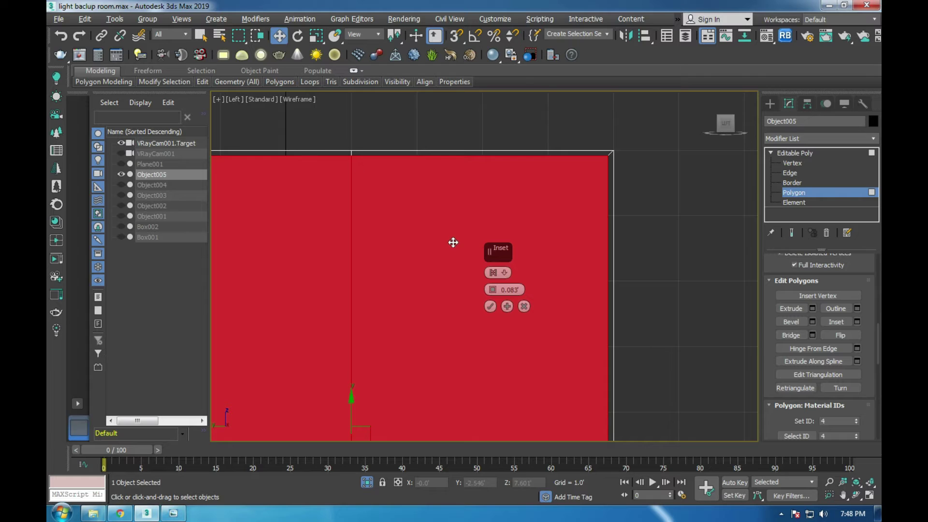
pyautogui.moveTo(481, 157); pyautogui.dragTo(660, 140, button='middle')
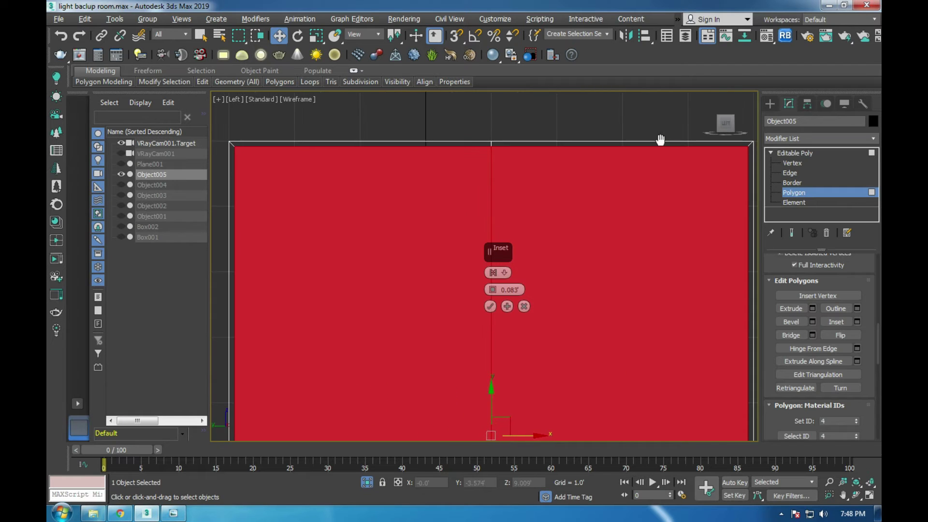
pyautogui.click(504, 272)
pyautogui.click(526, 295)
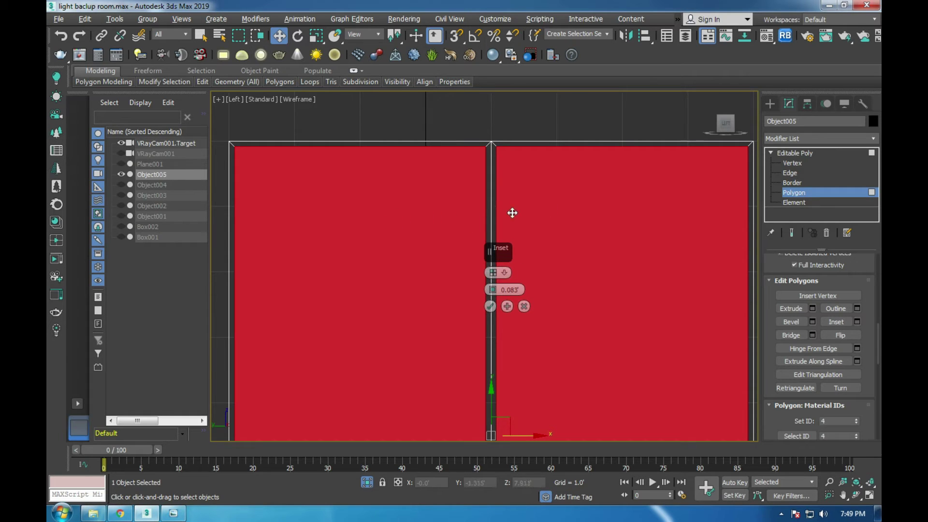
pyautogui.click(505, 273)
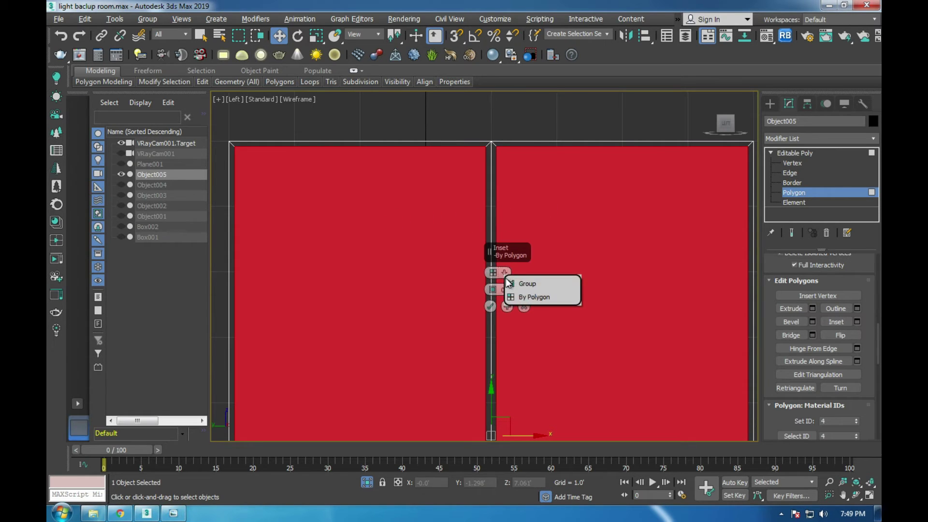
pyautogui.click(526, 284)
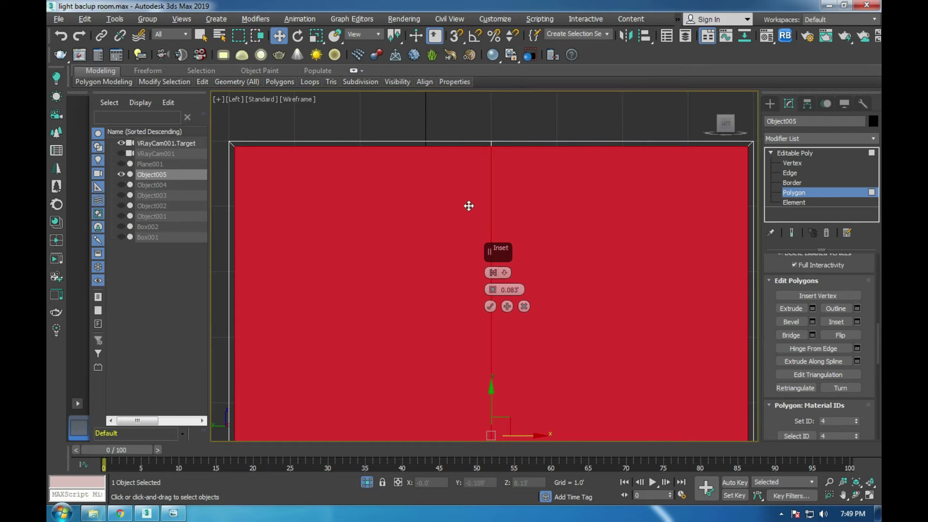
pyautogui.click(504, 273)
pyautogui.click(520, 296)
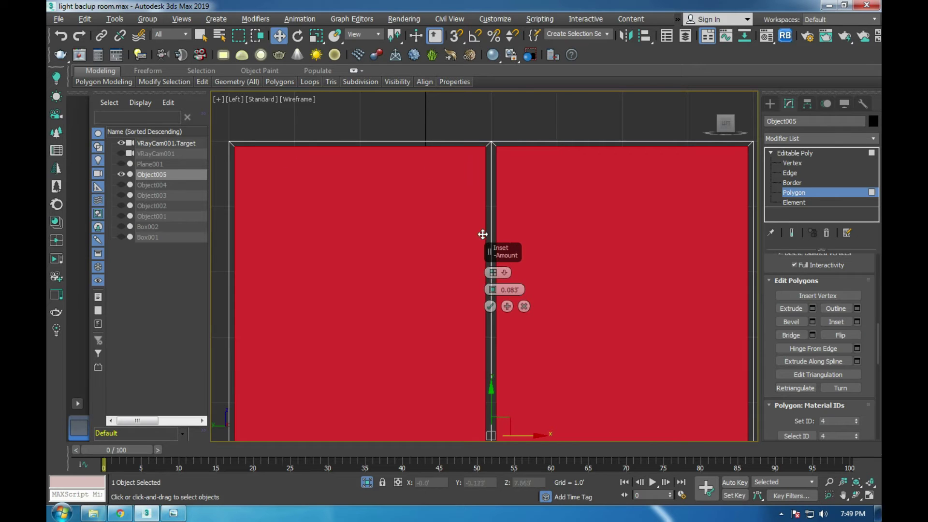
pyautogui.moveTo(493, 290); pyautogui.dragTo(522, 289)
pyautogui.doubleClick(505, 288)
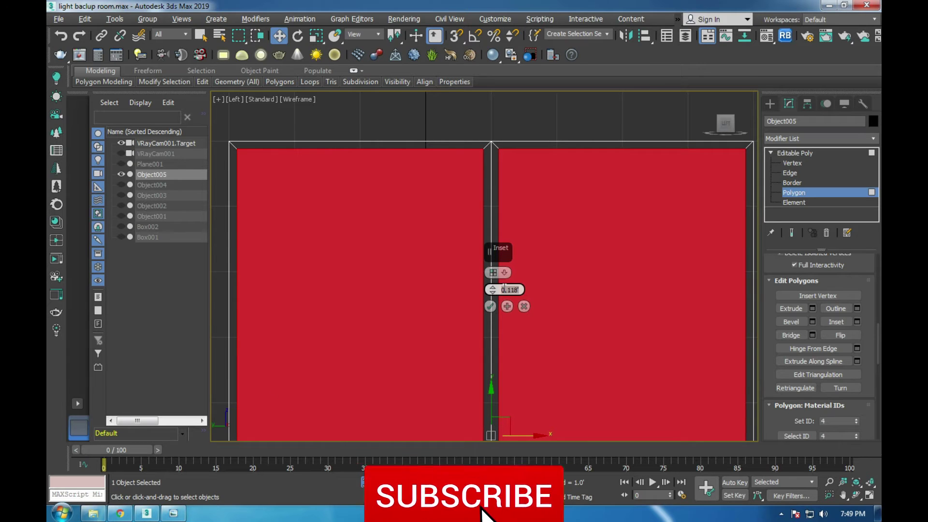
pyautogui.write('0.1')
pyautogui.press('Return')
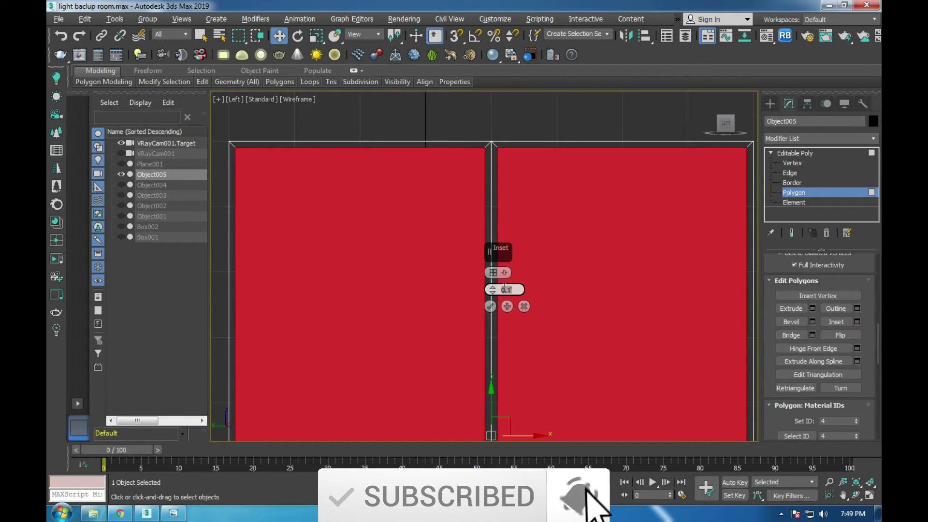
pyautogui.write('2')
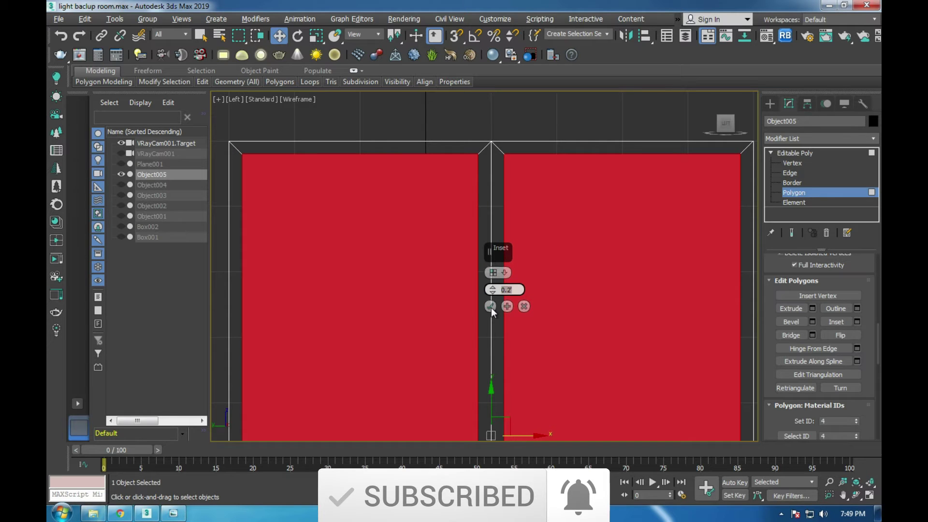
pyautogui.click(491, 308)
pyautogui.press('p')
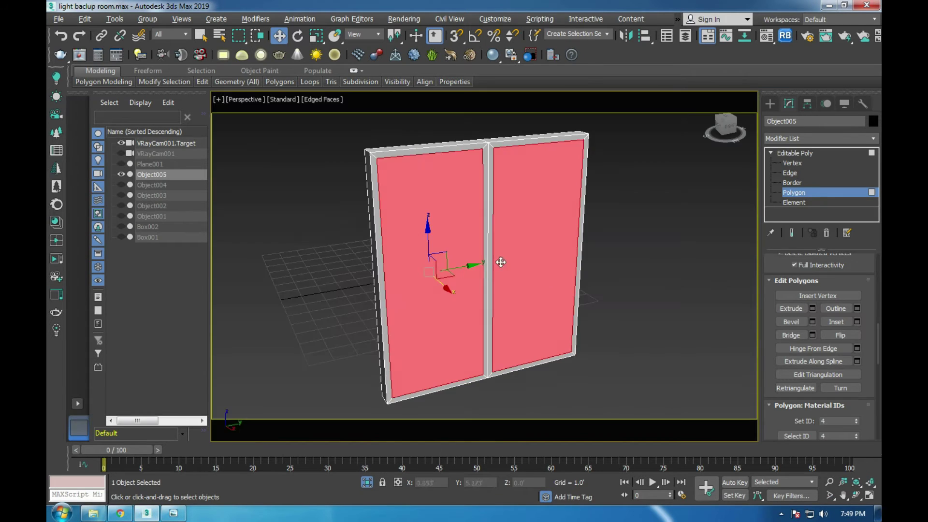
pyautogui.scroll(3, 510, 275)
# - Recess the inset door panels with a -0.163' extrusion
pyautogui.press('t')
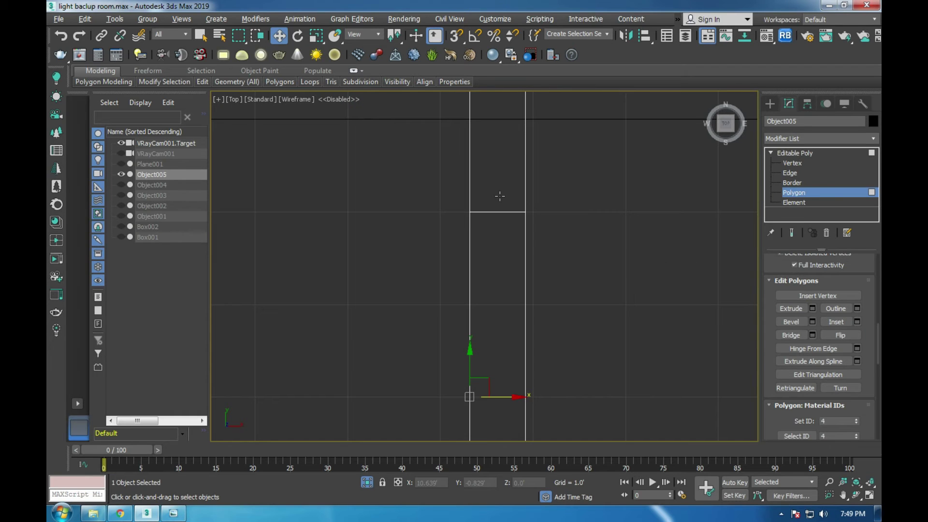
pyautogui.click(813, 308)
pyautogui.moveTo(490, 292); pyautogui.dragTo(492, 389)
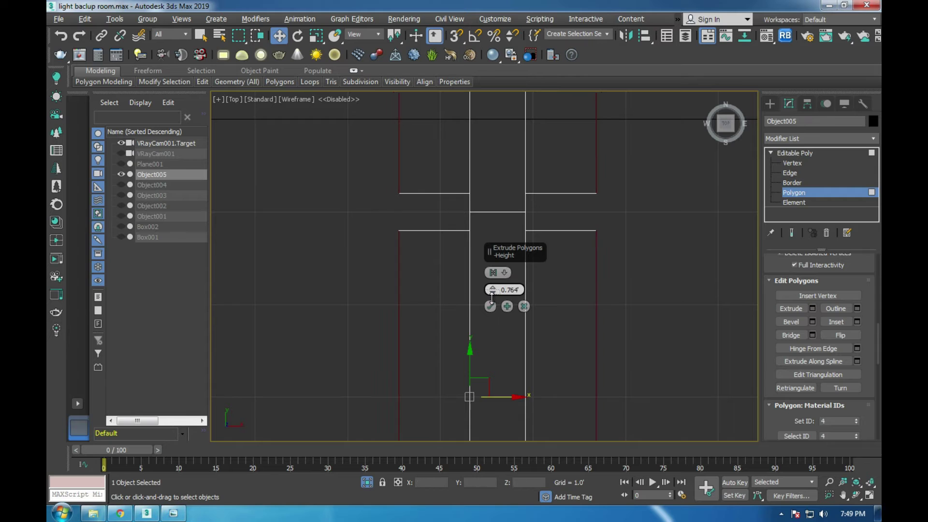
pyautogui.moveTo(493, 390); pyautogui.dragTo(489, 384)
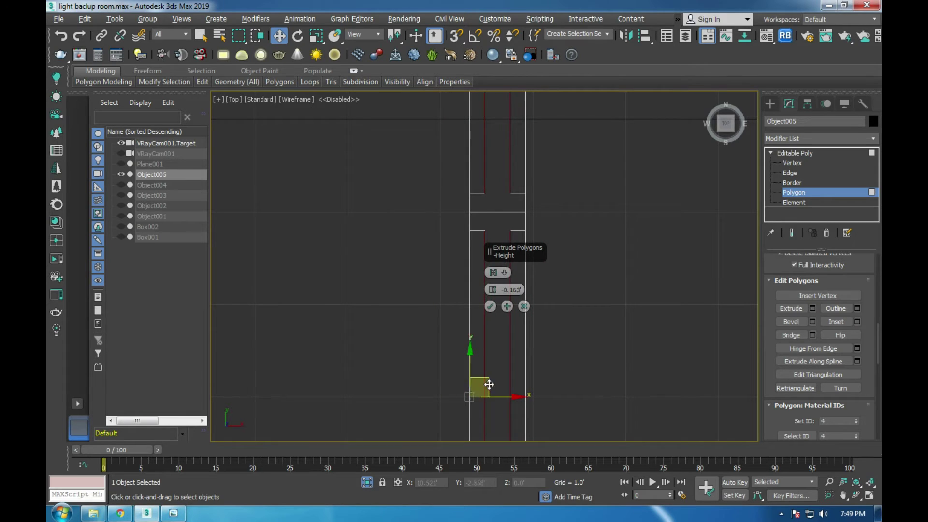
pyautogui.click(490, 306)
pyautogui.hotkey('alt', 'w')
pyautogui.hotkey('alt', 'w')
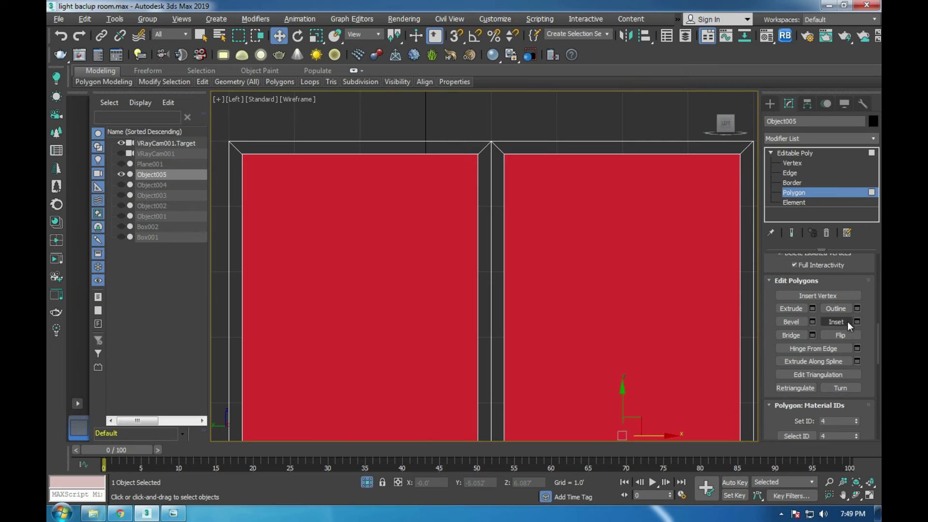
# - Inset the recessed panels again by 0.118'
pyautogui.click(857, 321)
pyautogui.moveTo(491, 290); pyautogui.dragTo(491, 293)
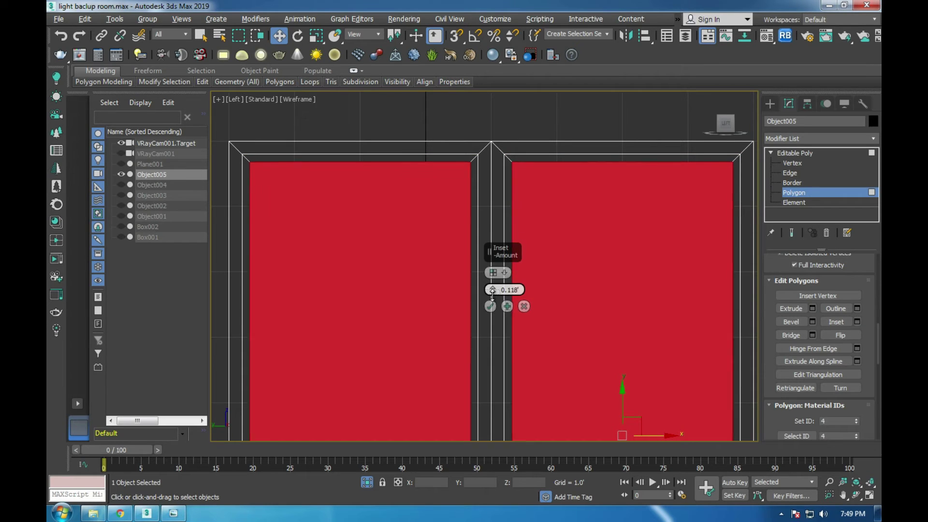
pyautogui.click(490, 306)
pyautogui.hotkey('alt', 'w')
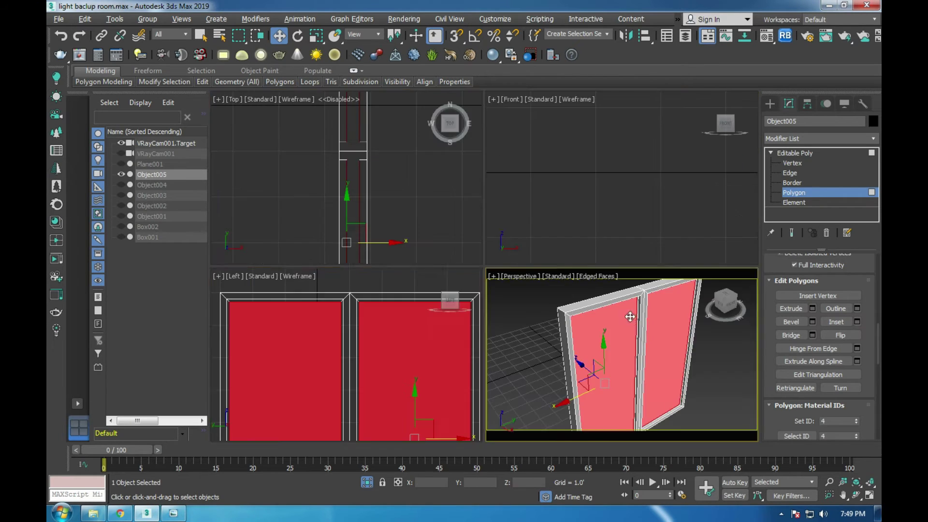
pyautogui.hotkey('alt', 'w')
# - Delete the inner door panels, leaving two open framed openings
pyautogui.press('Delete')
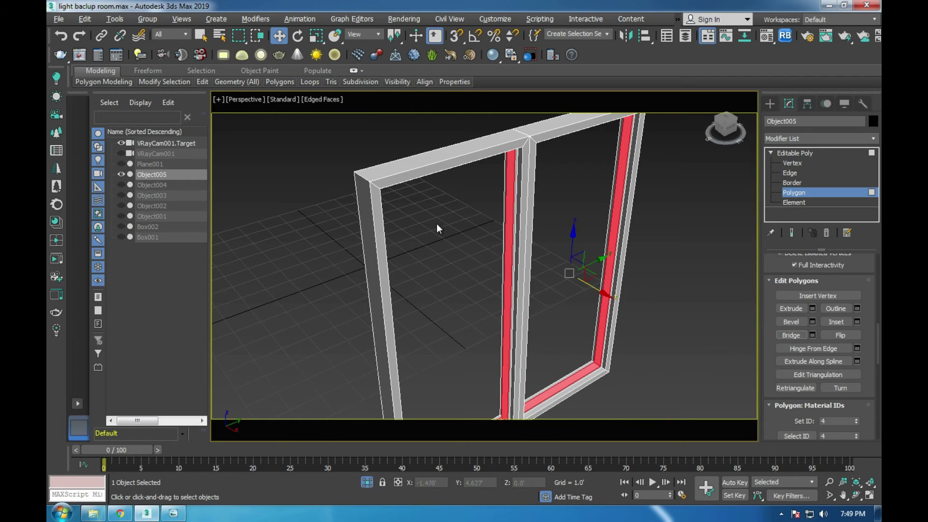
pyautogui.keyDown('alt'); pyautogui.moveTo(436, 224); pyautogui.dragTo(547, 187, button='middle'); pyautogui.keyUp('alt')
pyautogui.scroll(5, 547, 187)
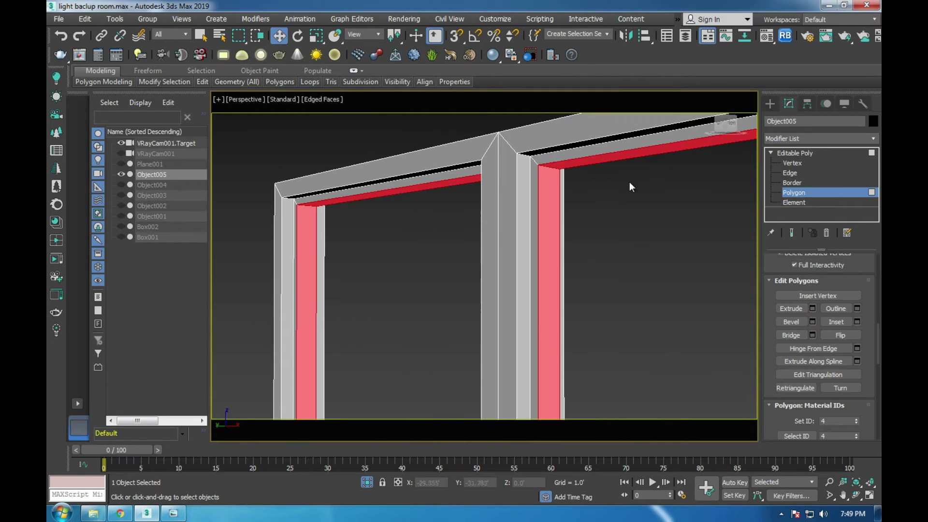
pyautogui.click(780, 163)
# - Chamfer the frame's edge loops by 0.083' with 6 segments, then exit Edge mode
pyautogui.doubleClick(518, 172)
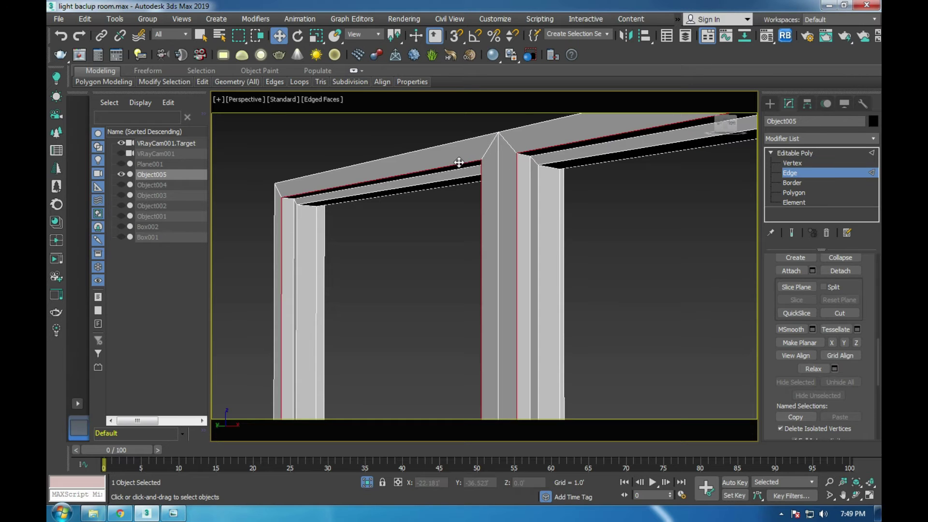
pyautogui.scroll(6, 478, 207)
pyautogui.scroll(-3, 458, 192)
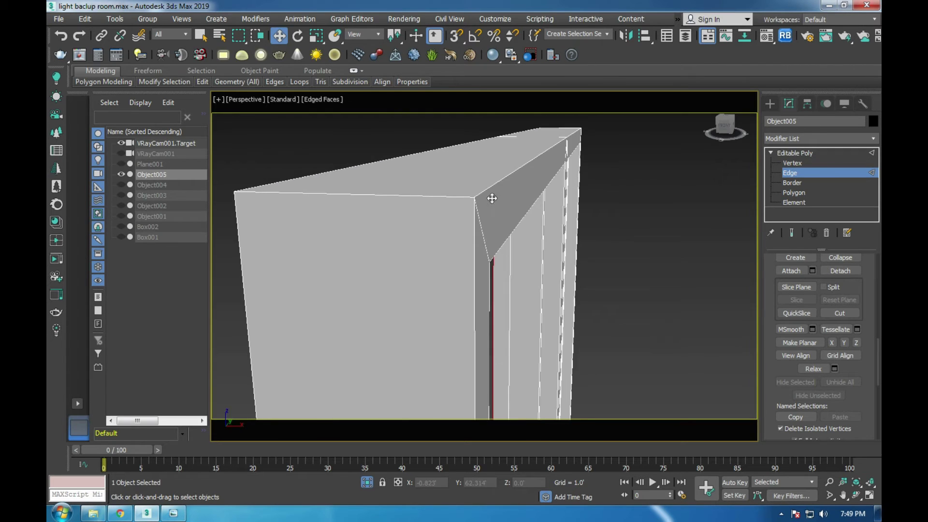
pyautogui.scroll(-3, 491, 198)
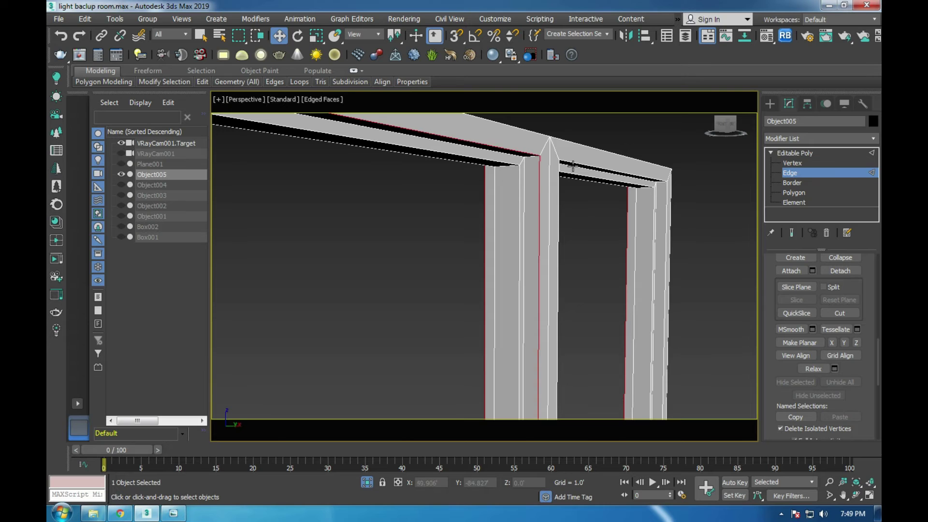
pyautogui.scroll(2, 534, 148)
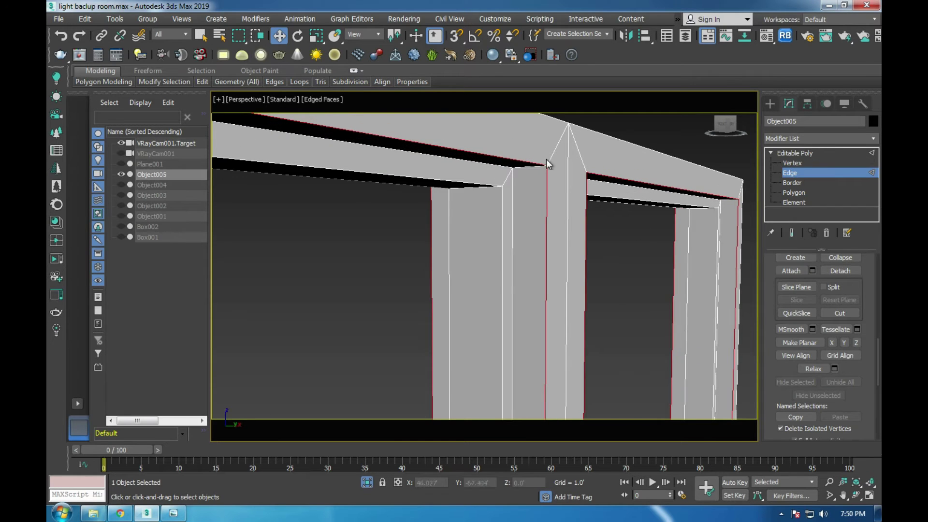
pyautogui.scroll(3, 768, 286)
pyautogui.scroll(3, 791, 390)
pyautogui.scroll(3, 790, 359)
pyautogui.scroll(2, 809, 337)
pyautogui.click(812, 329)
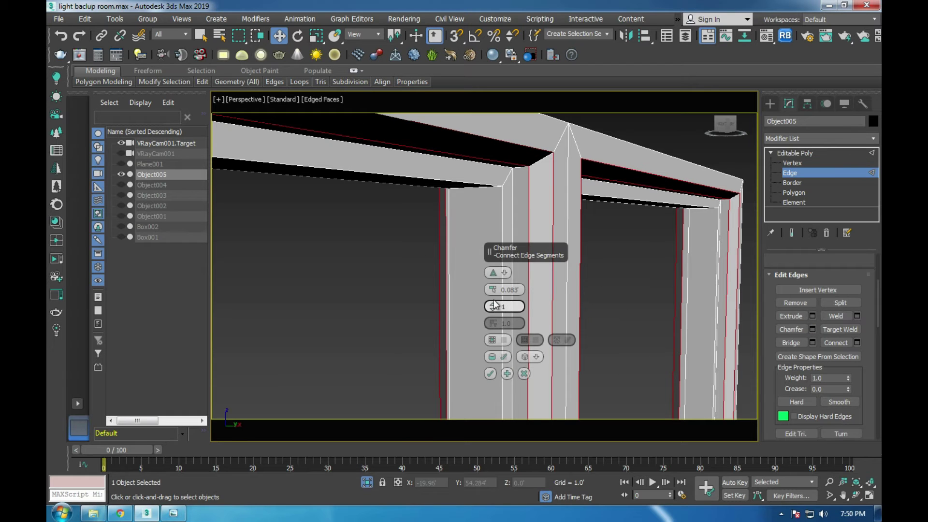
pyautogui.moveTo(493, 306); pyautogui.dragTo(500, 286)
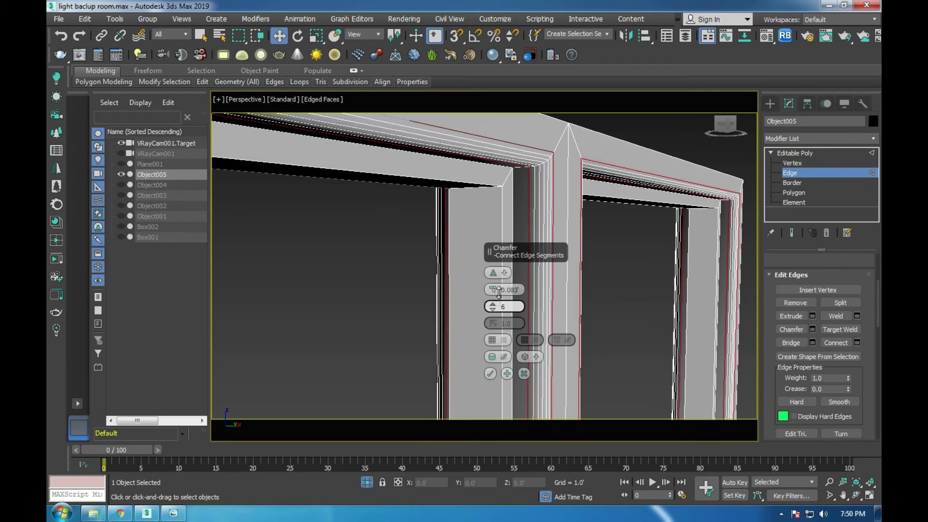
pyautogui.click(490, 374)
pyautogui.moveTo(487, 370)
pyautogui.keyDown('alt'); pyautogui.mouseDown(button='middle')
pyautogui.moveTo(547, 290)
pyautogui.moveTo(512, 263)
pyautogui.mouseUp(button='middle'); pyautogui.keyUp('alt')
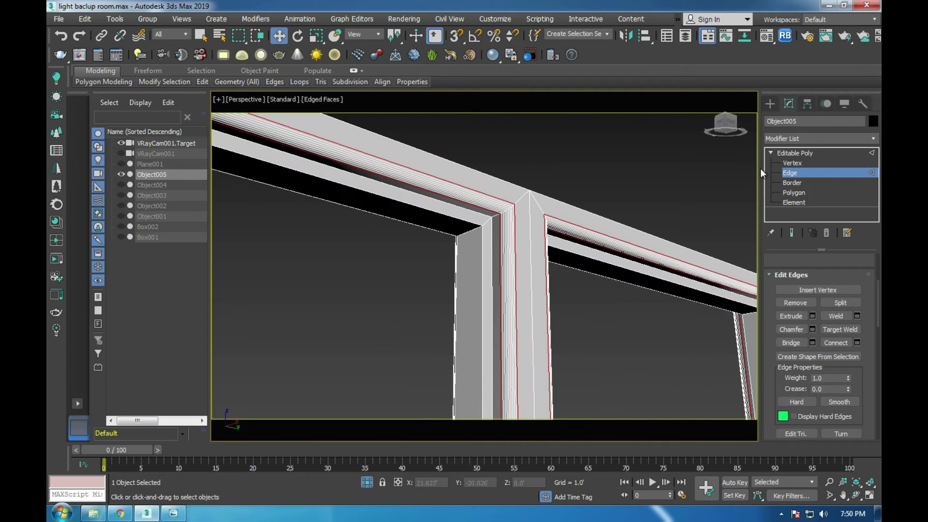
pyautogui.click(805, 152)
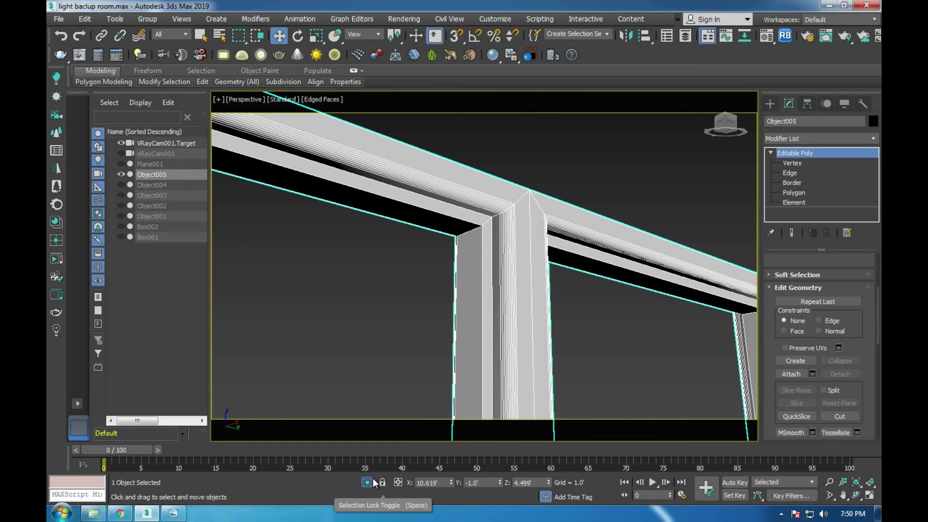
# - Select the centre edge of the middle post in the Perspective view
pyautogui.hotkey('alt', 'w')
pyautogui.hotkey('alt', 'w')
pyautogui.scroll(2, 495, 249)
pyautogui.scroll(3, 490, 242)
pyautogui.scroll(2, 490, 241)
pyautogui.click(790, 173)
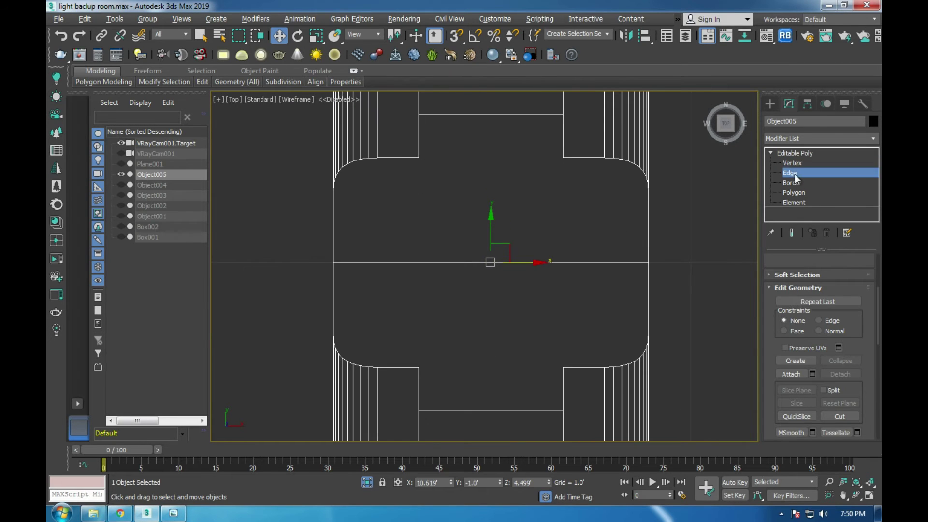
pyautogui.hotkey('alt', 'w')
pyautogui.hotkey('alt', 'w')
pyautogui.scroll(3, 653, 300)
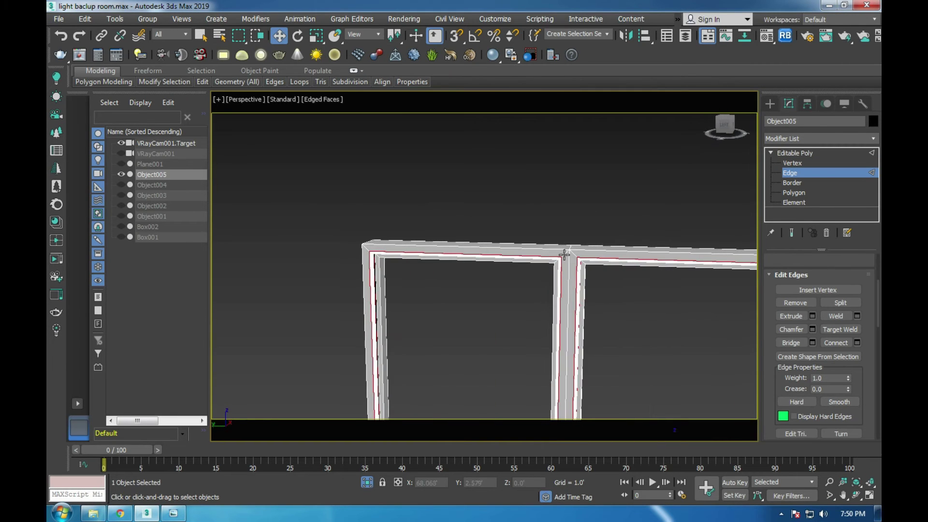
pyautogui.scroll(3, 564, 255)
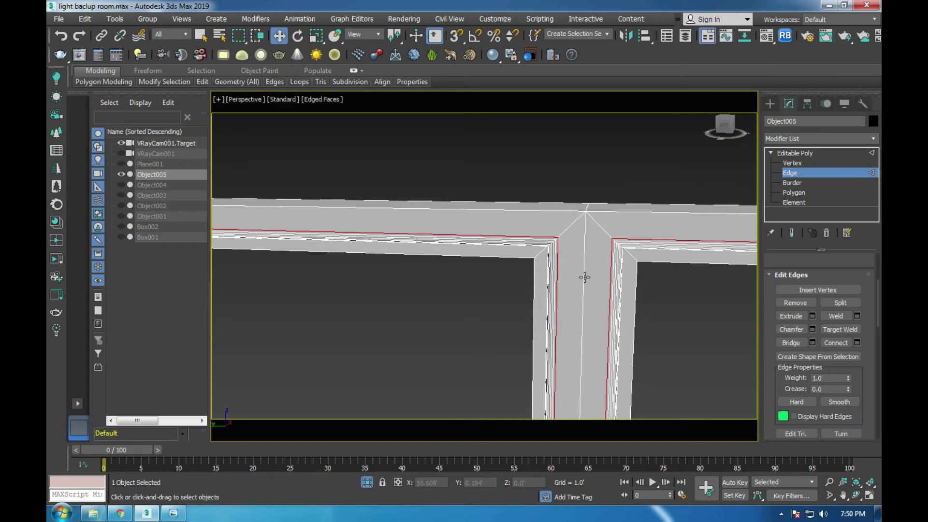
pyautogui.hotkey('alt', 'w')
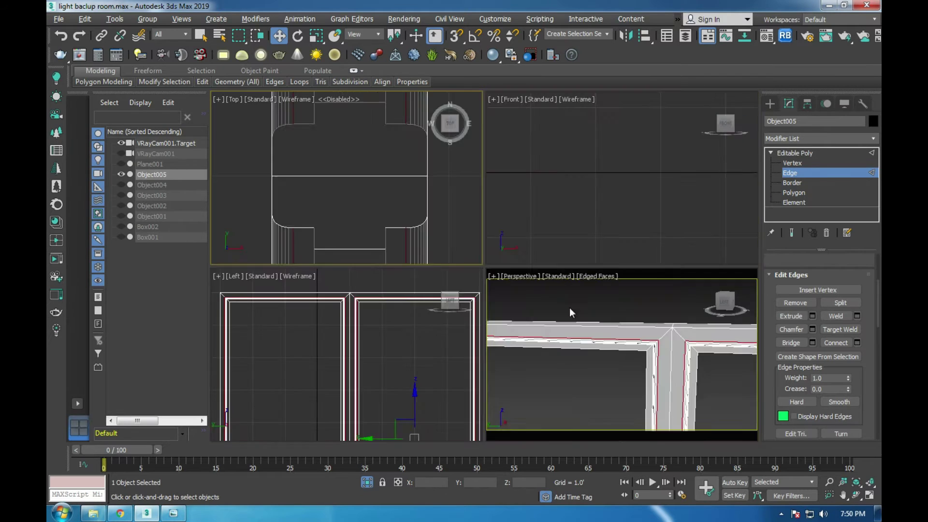
pyautogui.hotkey('alt', 'w')
pyautogui.click(583, 286)
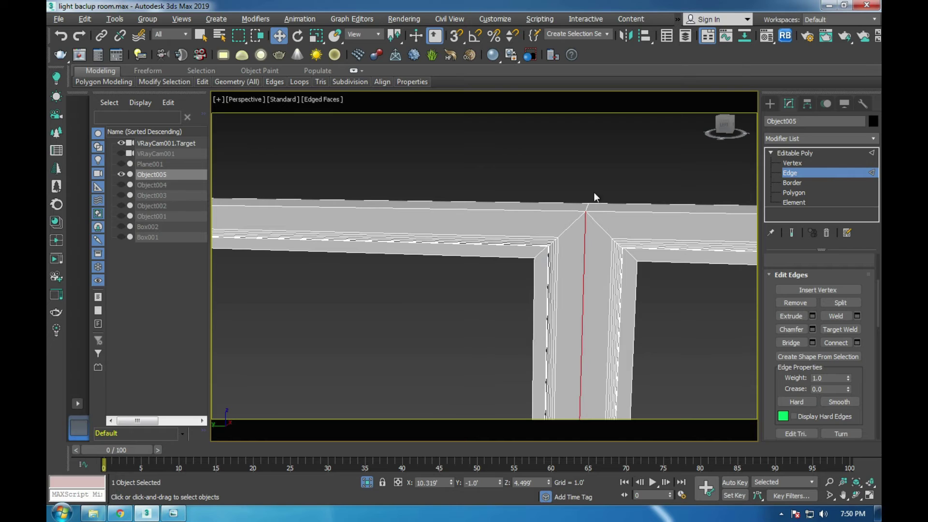
# - In the Top view, box-select the middle edges, then deselect the side verticals to keep only the centre edge
pyautogui.hotkey('alt', 'w')
pyautogui.hotkey('alt', 'w')
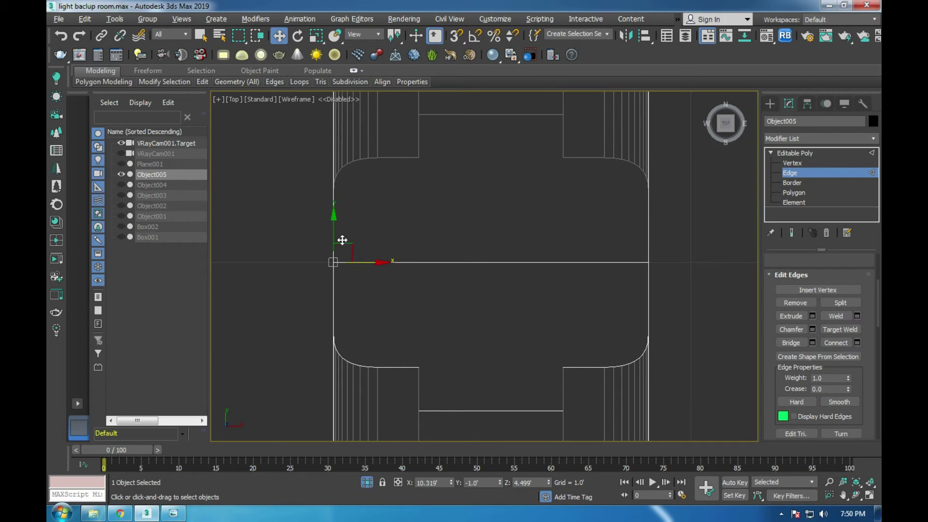
pyautogui.moveTo(715, 302); pyautogui.dragTo(715, 302)
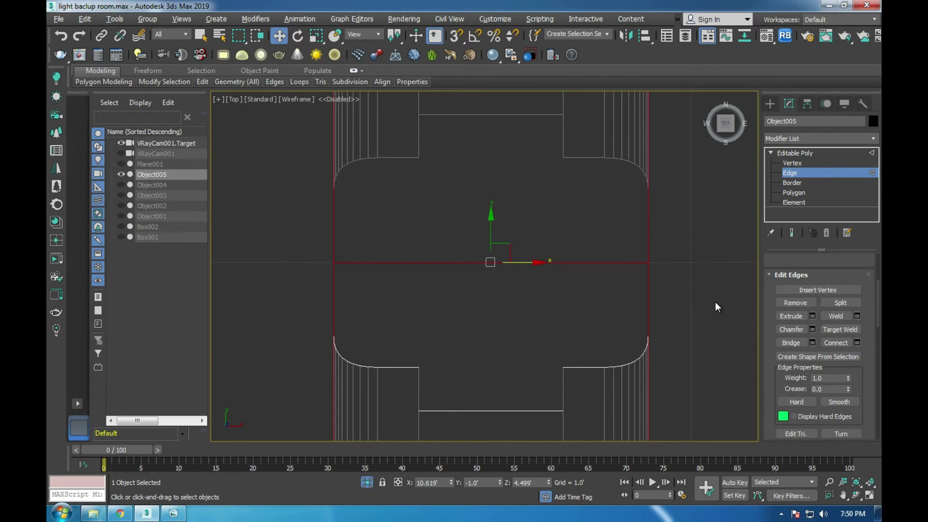
pyautogui.moveTo(625, 449); pyautogui.dragTo(697, 429)
pyautogui.keyDown('alt'); pyautogui.moveTo(471, 222); pyautogui.dragTo(724, 236); pyautogui.keyUp('alt')
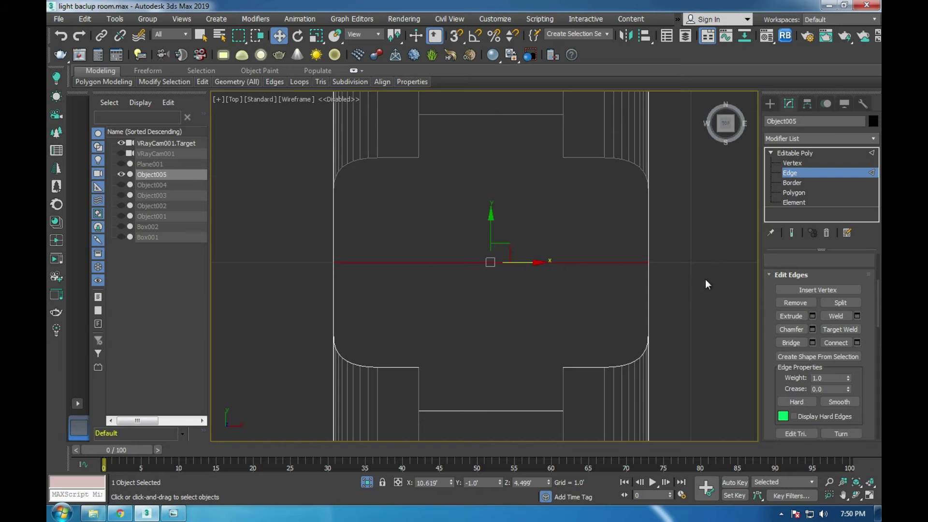
pyautogui.press('p')
pyautogui.keyDown('alt'); pyautogui.moveTo(578, 246); pyautogui.dragTo(554, 236, button='middle'); pyautogui.keyUp('alt')
pyautogui.scroll(-5, 555, 237)
pyautogui.scroll(3, 546, 231)
pyautogui.scroll(3, 560, 183)
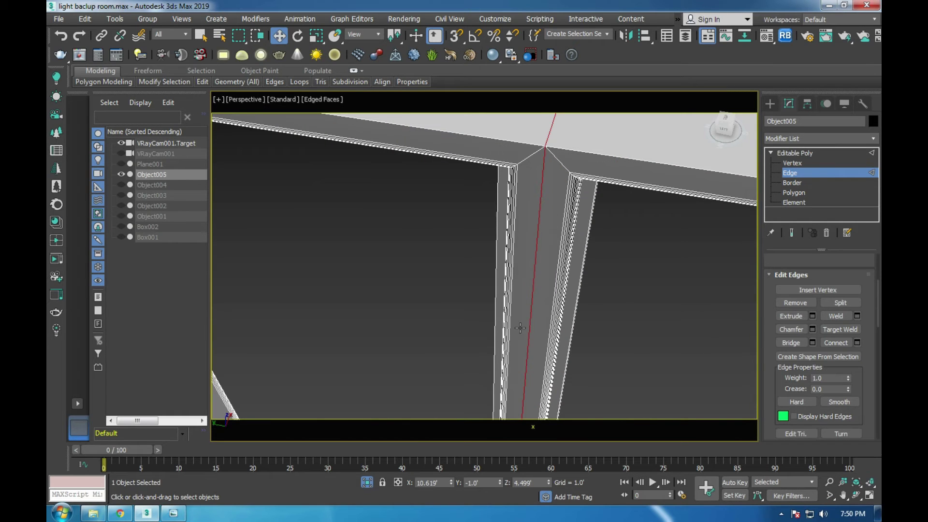
pyautogui.hotkey('alt', 'w')
pyautogui.hotkey('alt', 'w')
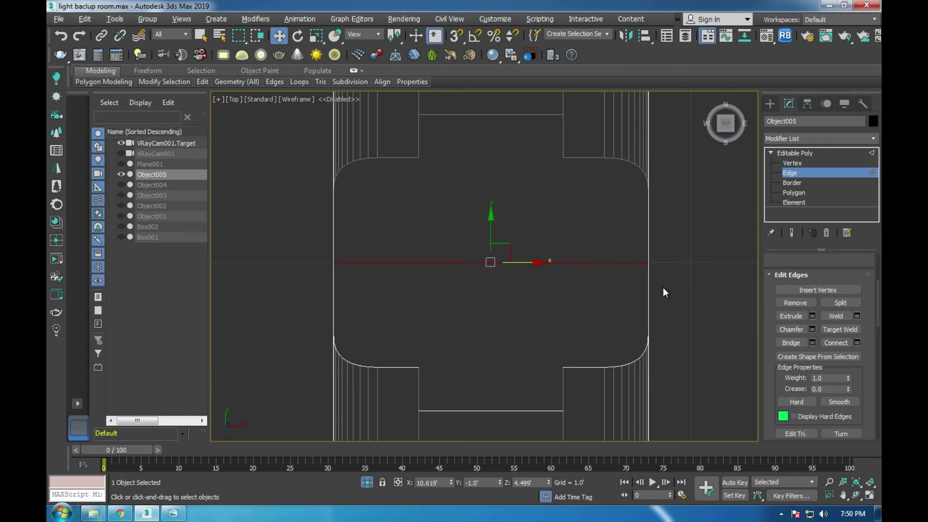
# - Chamfer the centre edge with 1 segment, a small amount and Open Chamfer enabled
pyautogui.click(813, 329)
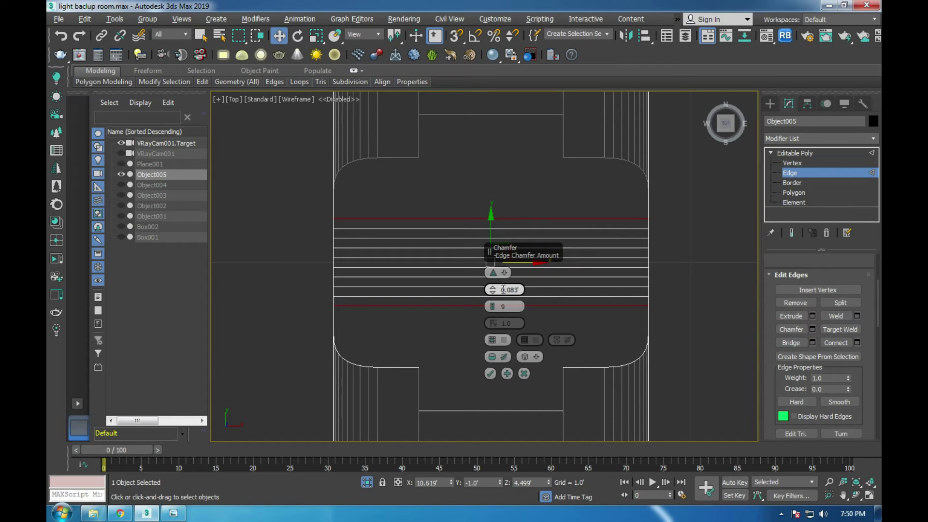
pyautogui.rightClick(491, 310)
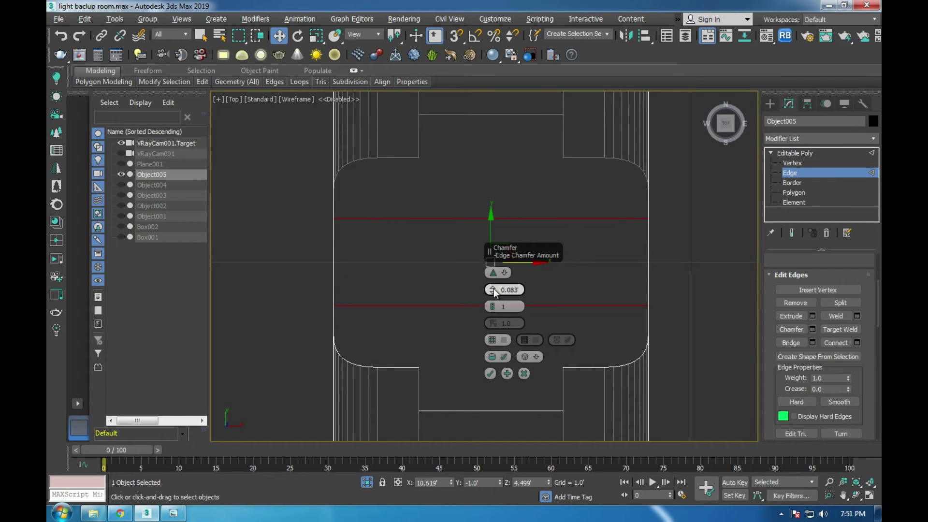
pyautogui.moveTo(494, 288); pyautogui.dragTo(493, 285)
pyautogui.scroll(5, 339, 271)
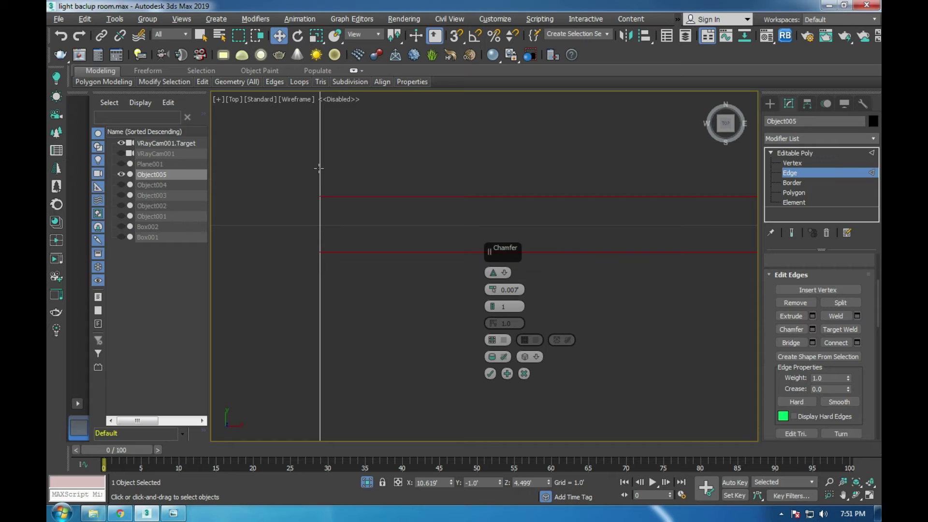
pyautogui.click(492, 341)
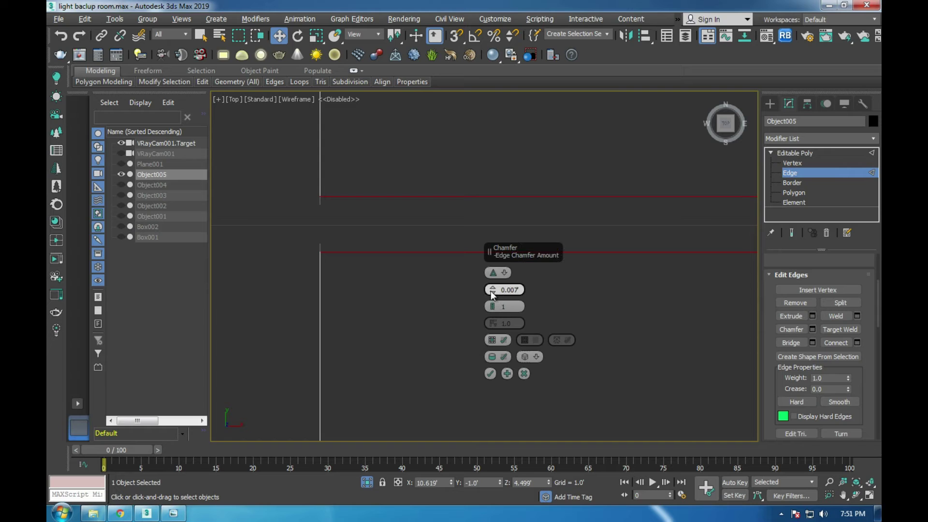
pyautogui.moveTo(492, 292); pyautogui.dragTo(493, 285)
pyautogui.moveTo(500, 323); pyautogui.dragTo(500, 306)
pyautogui.click(490, 373)
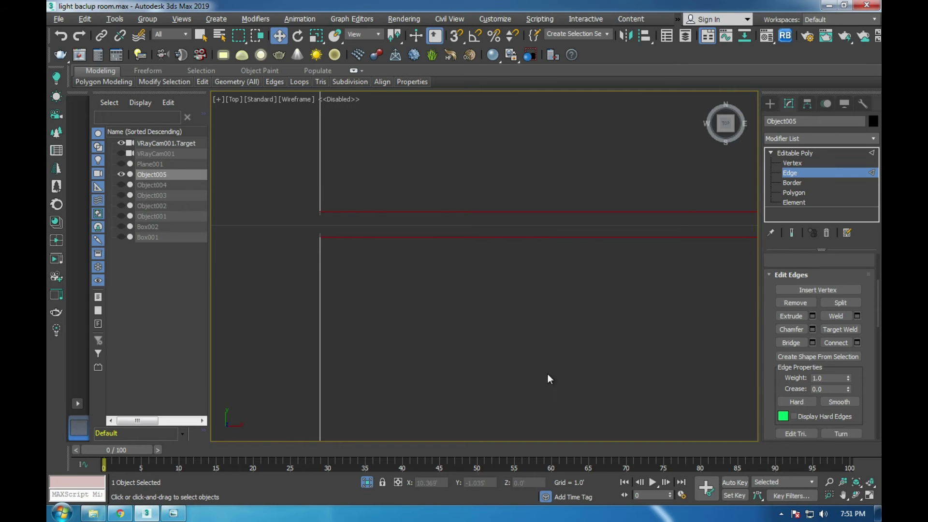
# - Orbit around the middle post in Perspective to inspect the narrow chamfer gap
pyautogui.press('p')
pyautogui.scroll(3, 554, 184)
pyautogui.moveTo(578, 162)
pyautogui.keyDown('alt'); pyautogui.mouseDown(button='middle')
pyautogui.moveTo(551, 198)
pyautogui.moveTo(549, 327)
pyautogui.moveTo(565, 300)
pyautogui.moveTo(553, 280)
pyautogui.mouseUp(button='middle'); pyautogui.keyUp('alt')
pyautogui.scroll(-3, 550, 288)
pyautogui.scroll(-2, 550, 288)
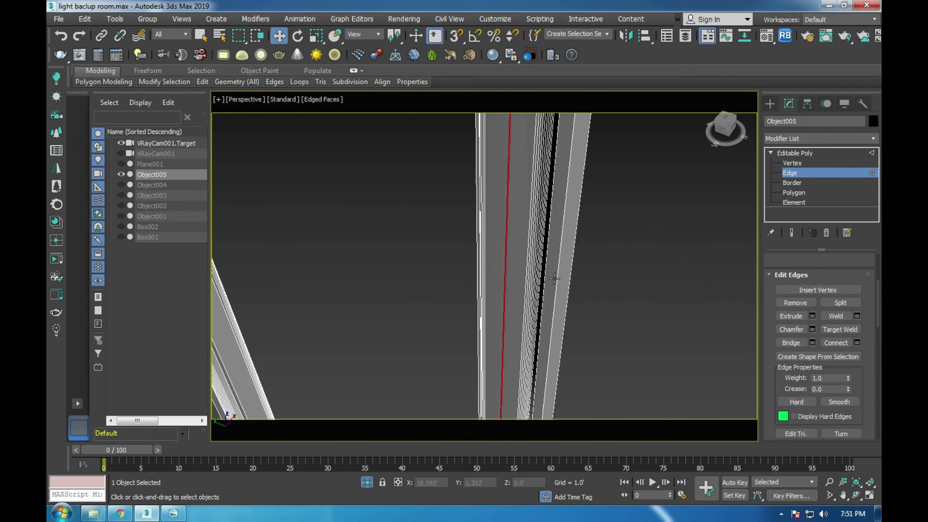
pyautogui.scroll(-3, 553, 280)
pyautogui.scroll(3, 550, 192)
pyautogui.scroll(2, 550, 191)
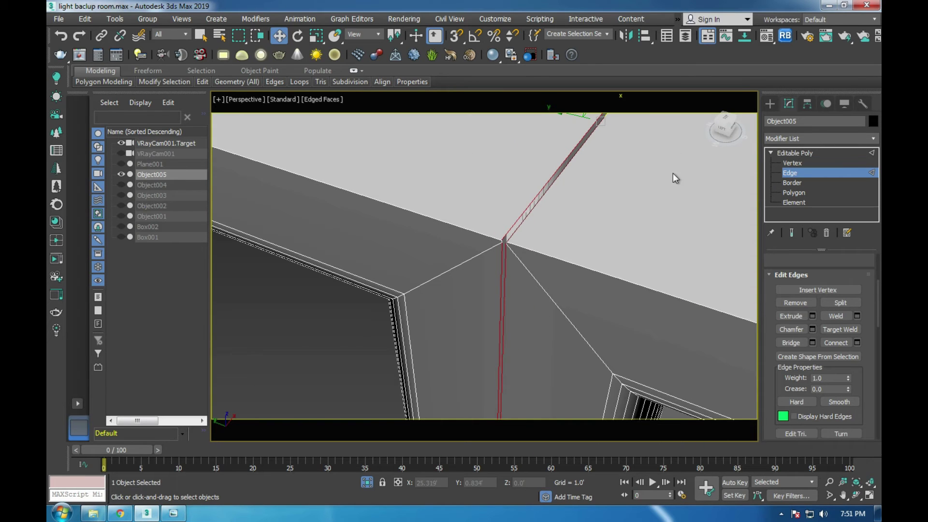
# - Select the open border along the middle post and cap it with a face
pyautogui.click(789, 182)
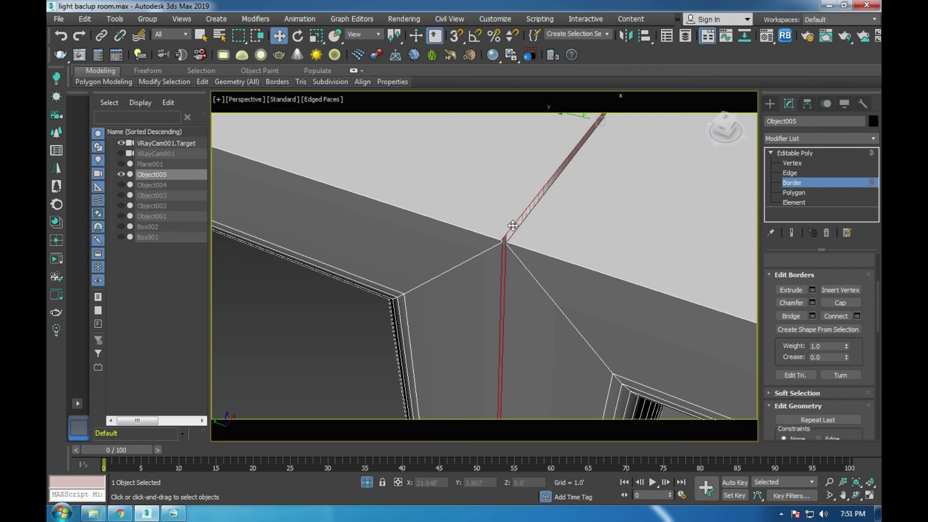
pyautogui.click(512, 225)
pyautogui.rightClick(512, 225)
pyautogui.click(488, 254)
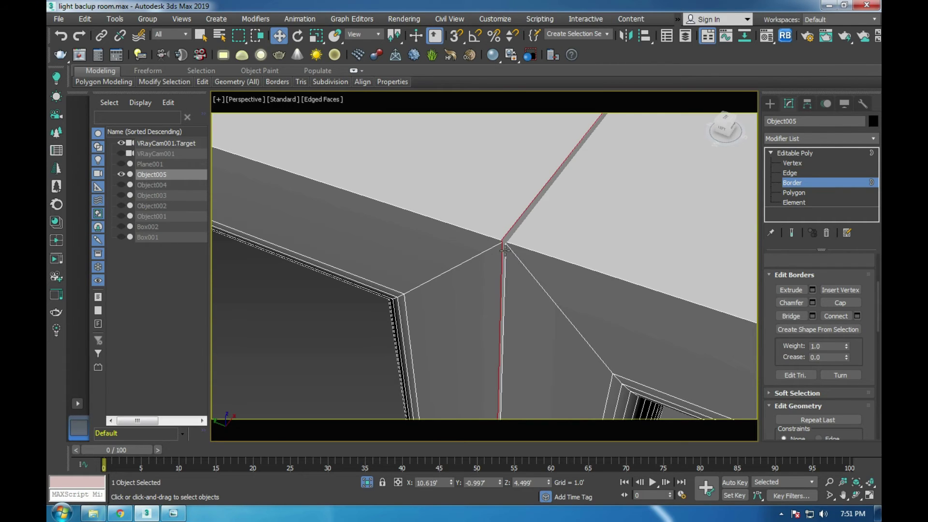
pyautogui.rightClick(504, 250)
pyautogui.click(490, 278)
# - Select the new cap polygon in the Top view
pyautogui.press('t')
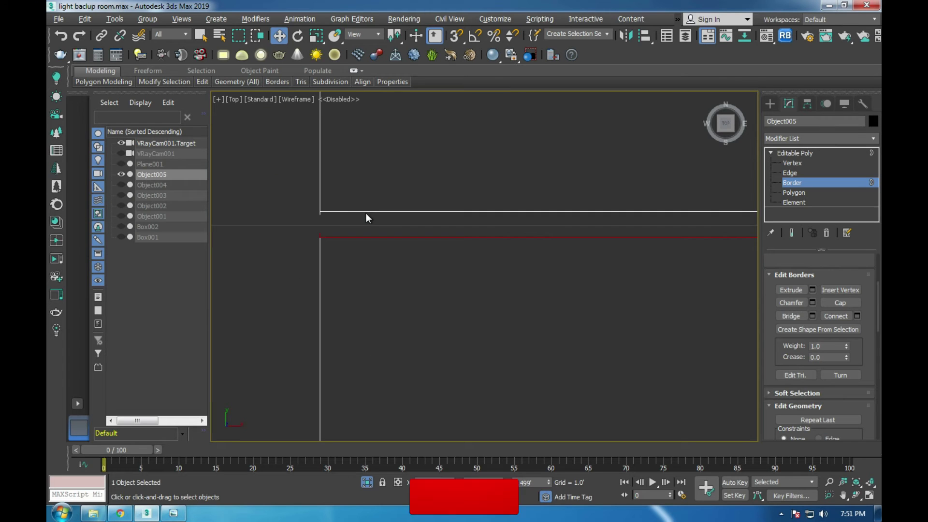
pyautogui.moveTo(366, 213); pyautogui.dragTo(315, 247, button='middle')
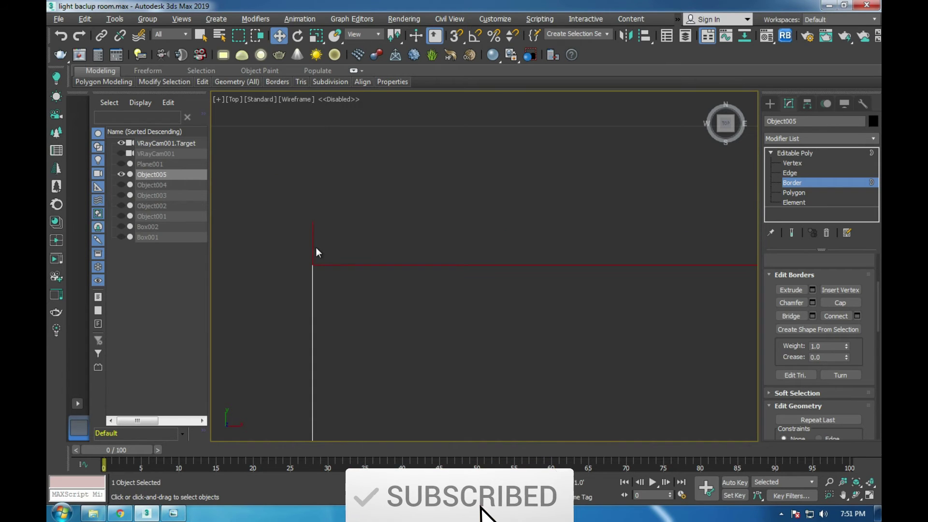
pyautogui.click(793, 192)
pyautogui.click(375, 182)
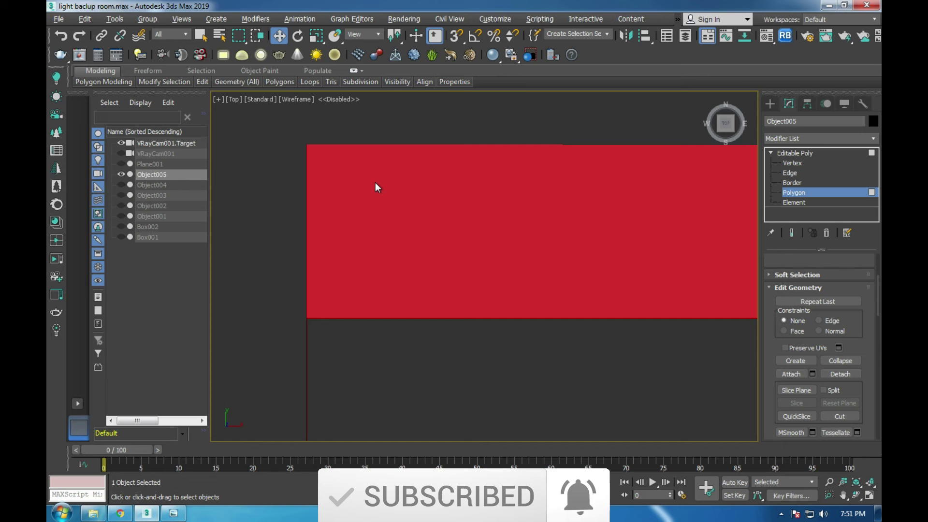
pyautogui.hotkey('alt', 'w')
pyautogui.hotkey('alt', 'w')
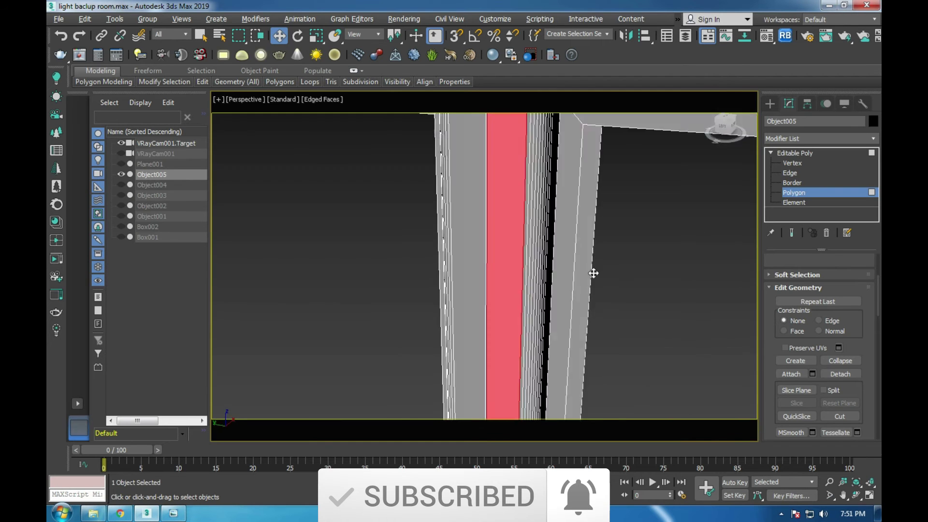
pyautogui.scroll(-5, 593, 273)
pyautogui.press('t')
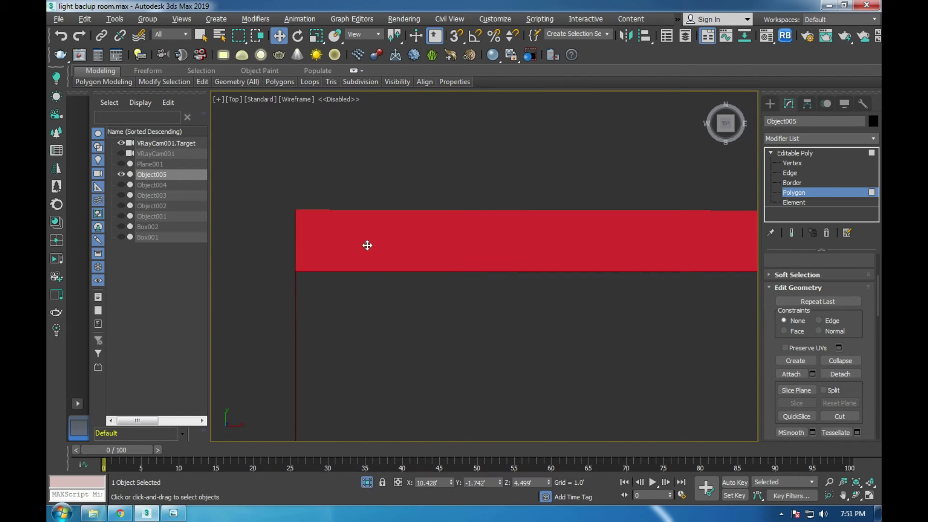
pyautogui.scroll(-5, 367, 245)
pyautogui.click(792, 163)
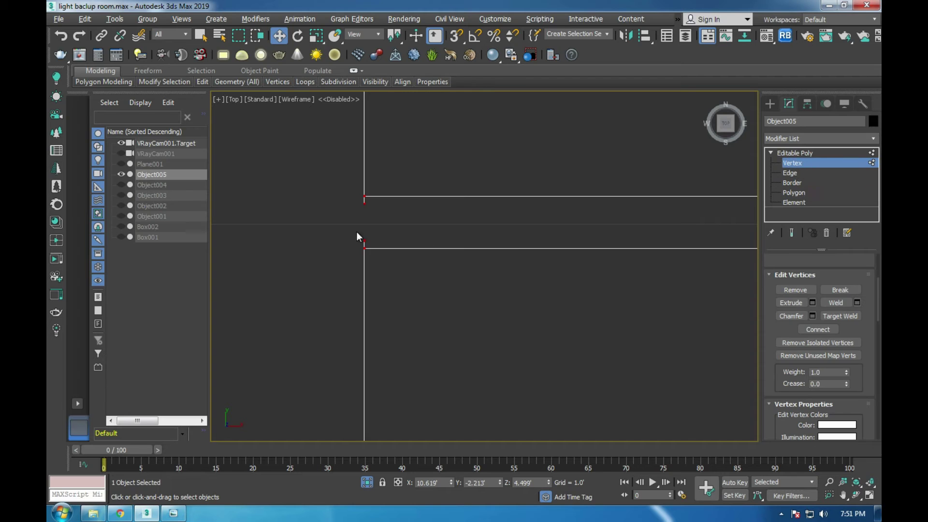
# - Select the gap's end vertex and nudge it along Y in the Perspective view
pyautogui.moveTo(341, 244); pyautogui.dragTo(387, 251)
pyautogui.hotkey('alt', 'w')
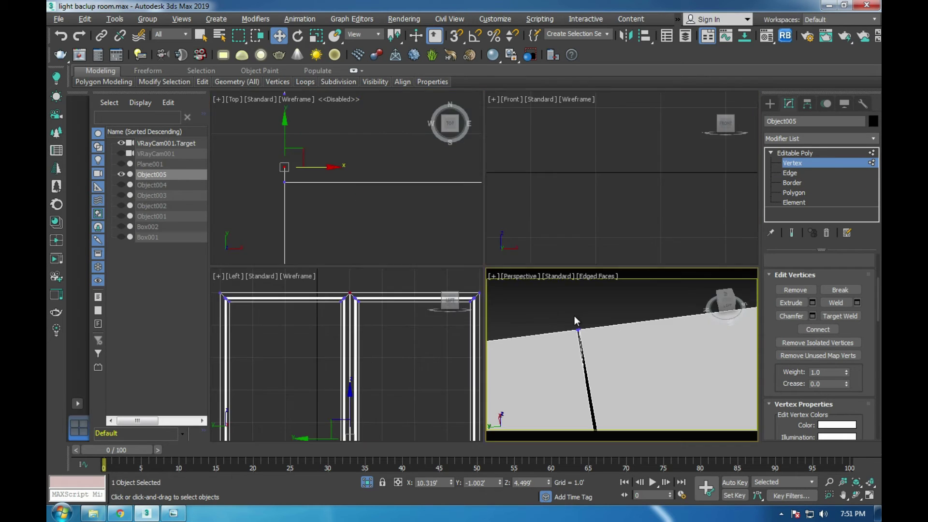
pyautogui.click(575, 315)
pyautogui.hotkey('alt', 'w')
pyautogui.scroll(-8, 497, 230)
pyautogui.scroll(2, 498, 227)
pyautogui.scroll(5, 493, 290)
pyautogui.scroll(1, 528, 279)
pyautogui.keyDown('alt'); pyautogui.moveTo(528, 279); pyautogui.dragTo(526, 270, button='middle'); pyautogui.keyUp('alt')
pyautogui.moveTo(520, 280); pyautogui.dragTo(513, 280)
# - Select the frame's corner vertex at the gap's end in the Top view
pyautogui.hotkey('alt', 'w')
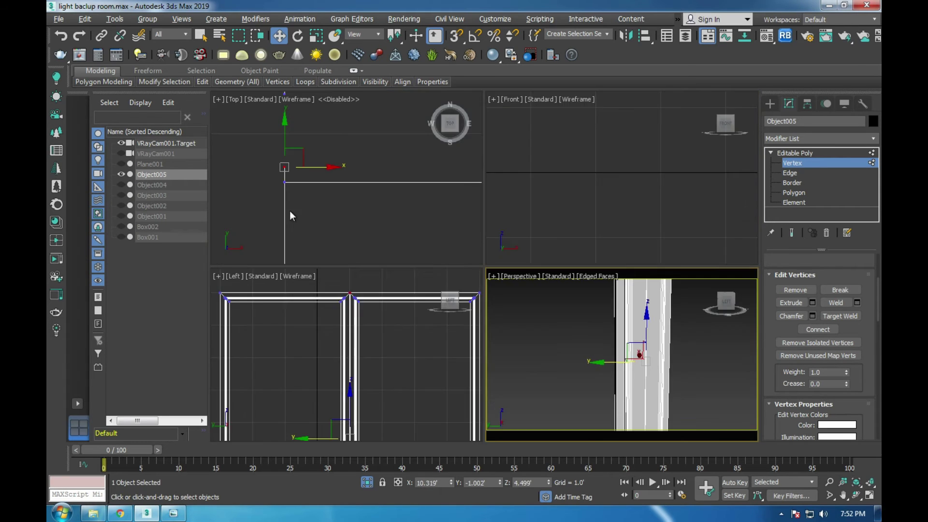
pyautogui.hotkey('alt', 'w')
pyautogui.scroll(-2, 275, 252)
pyautogui.scroll(-3, 277, 251)
pyautogui.scroll(8, 580, 246)
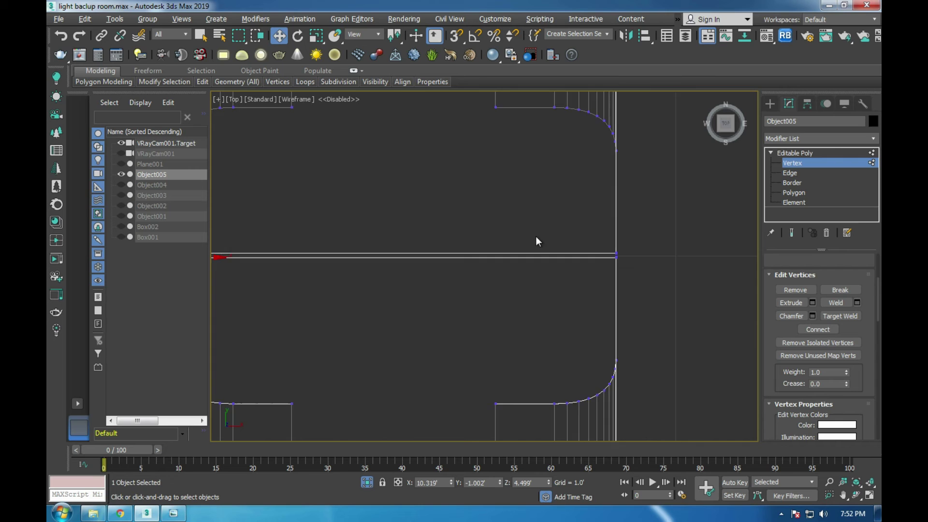
pyautogui.scroll(3, 694, 279)
pyautogui.moveTo(637, 272); pyautogui.dragTo(700, 293)
pyautogui.scroll(-5, 700, 294)
pyautogui.scroll(-2, 700, 293)
pyautogui.scroll(3, 486, 295)
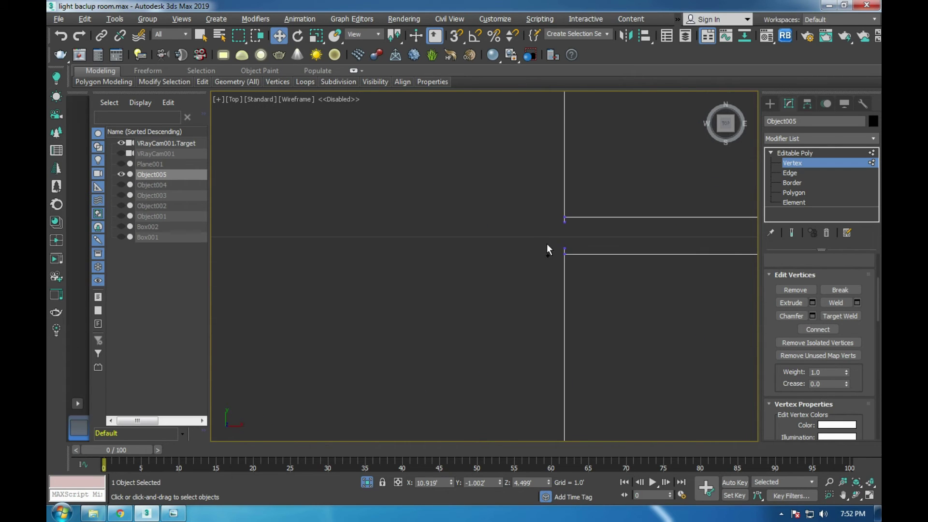
# - Frame the junction in the Perspective view and render a V-Ray test image
pyautogui.hotkey('alt', 'w')
pyautogui.rightClick(594, 300)
pyautogui.hotkey('alt', 'w')
pyautogui.scroll(-3, 536, 303)
pyautogui.scroll(-2, 522, 270)
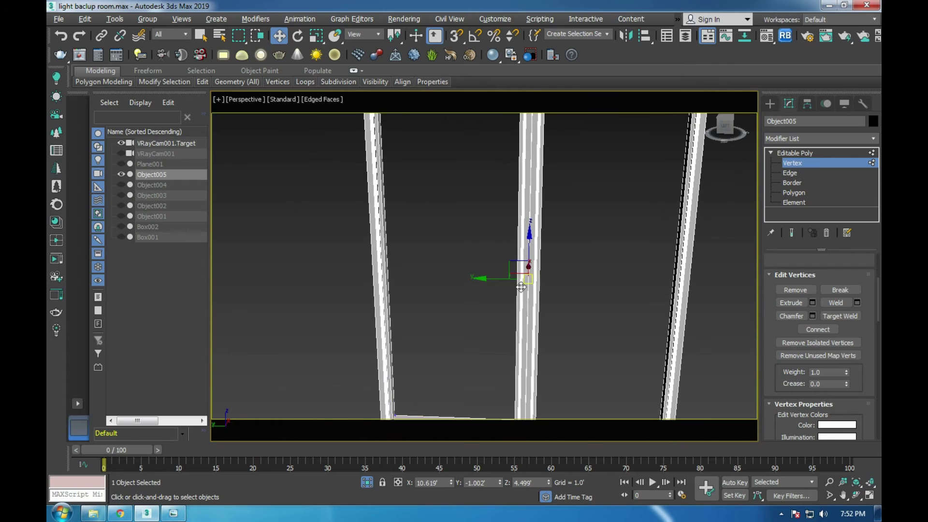
pyautogui.scroll(-3, 498, 198)
pyautogui.scroll(3, 498, 199)
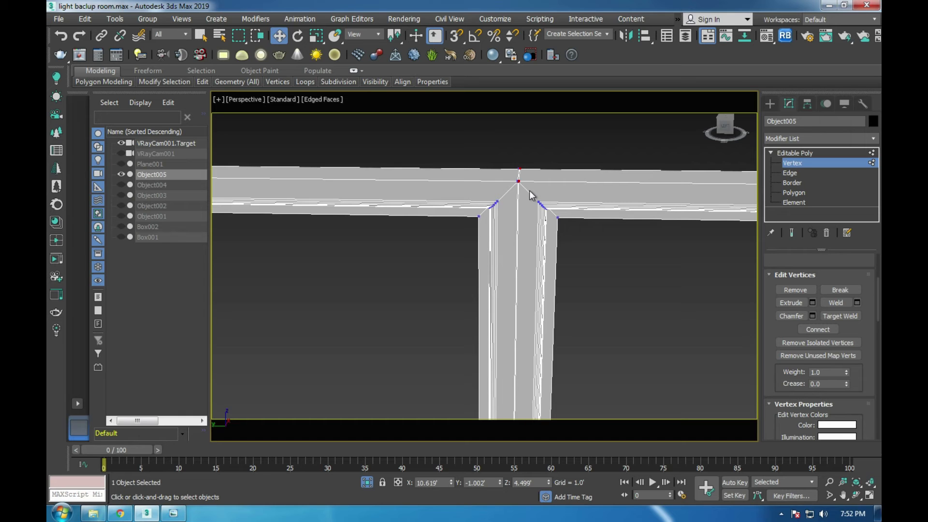
pyautogui.hotkey('shift', 'q')
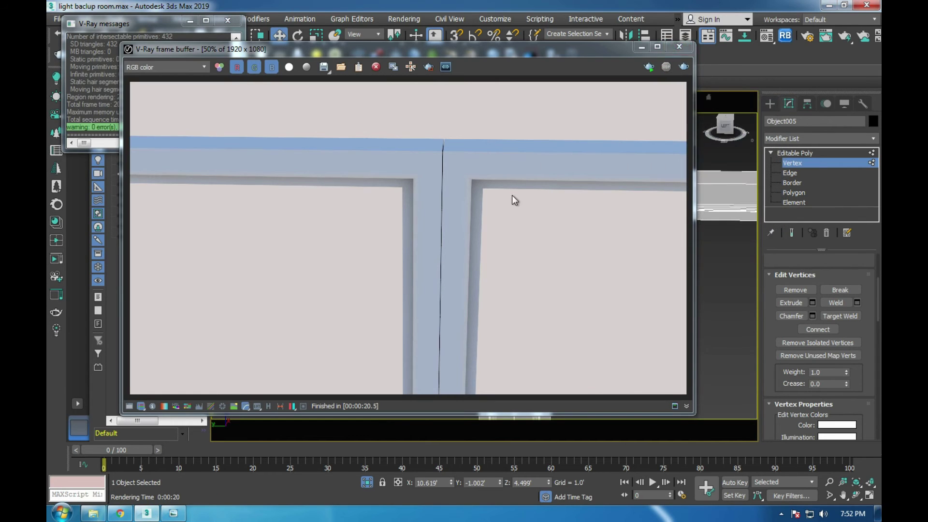
# - Close the V-Ray frame buffer after reviewing the test render of the T-junction
pyautogui.click(679, 46)
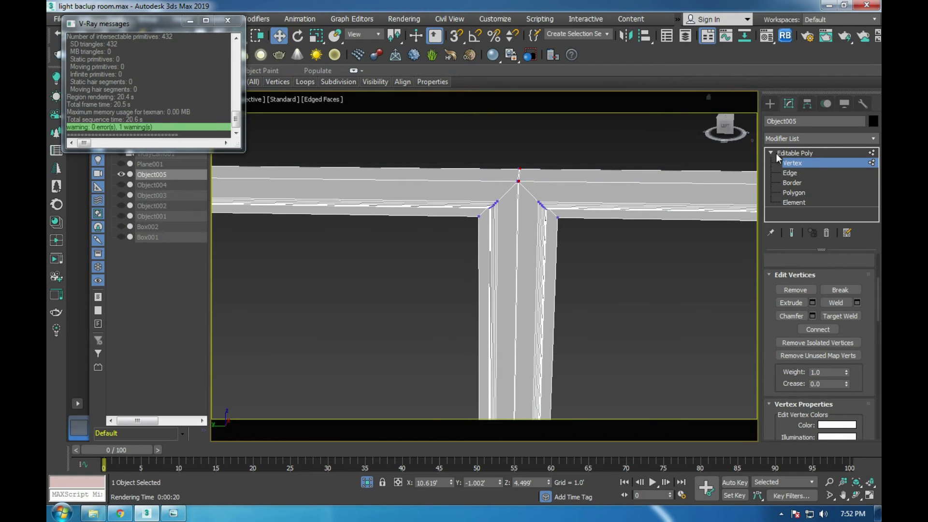
# - End isolation to show the whole room, select the floor and switch to the camera view
pyautogui.click(789, 153)
pyautogui.hotkey('alt', 'w')
pyautogui.hotkey('alt', 'w')
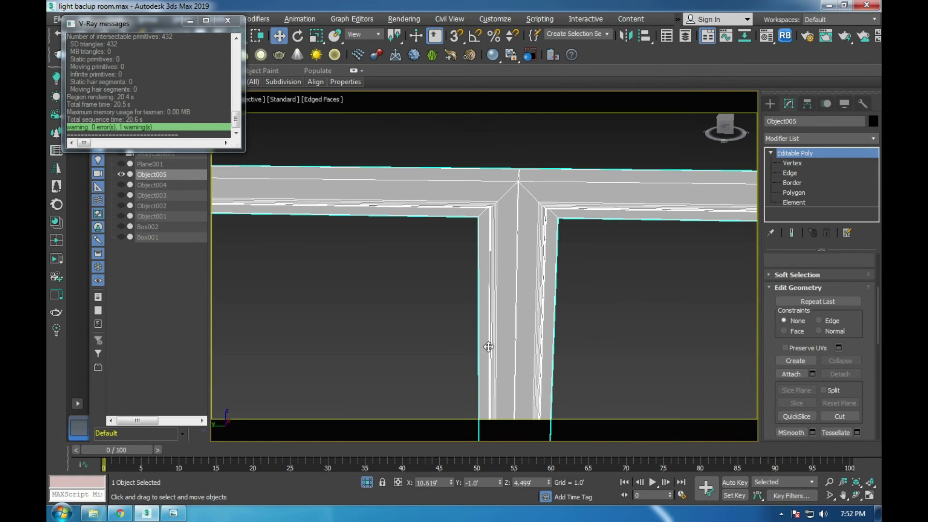
pyautogui.click(369, 480)
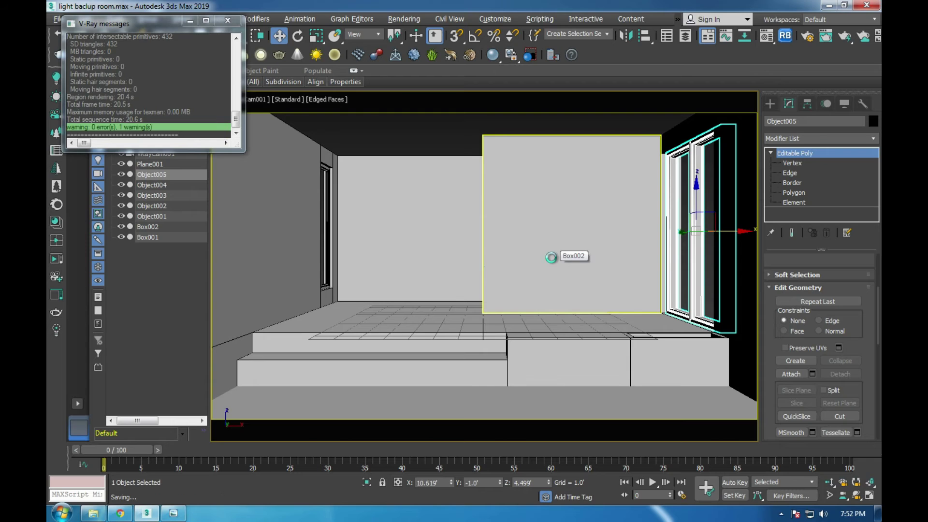
pyautogui.click(671, 328)
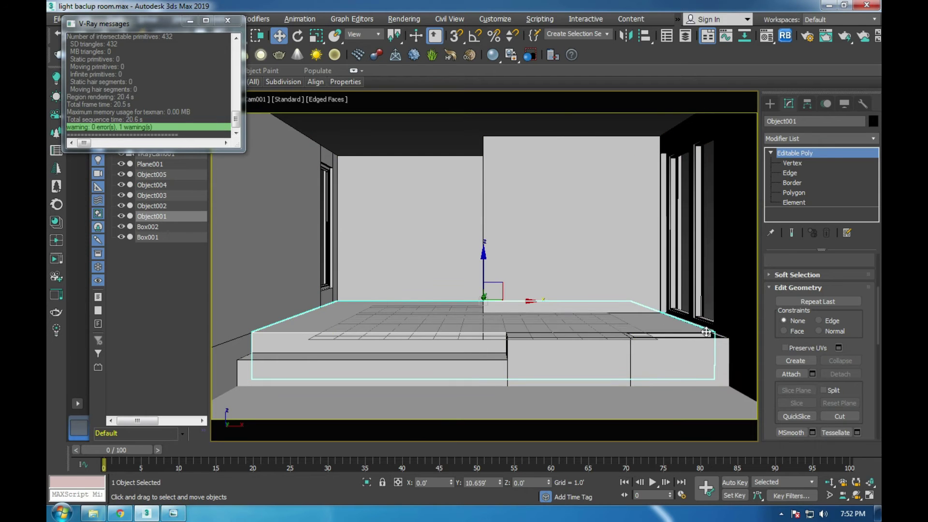
pyautogui.hotkey('alt', 'w')
pyautogui.hotkey('alt', 'w')
pyautogui.press('z')
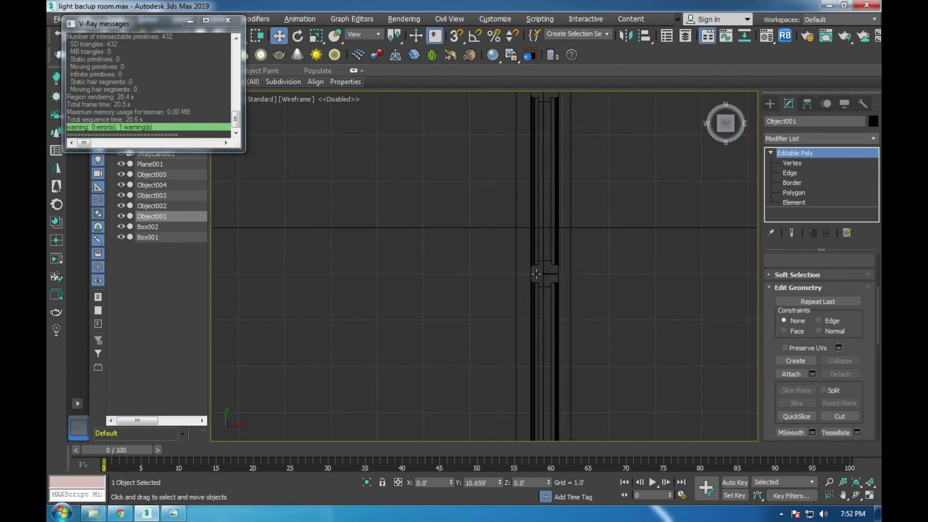
pyautogui.press('c')
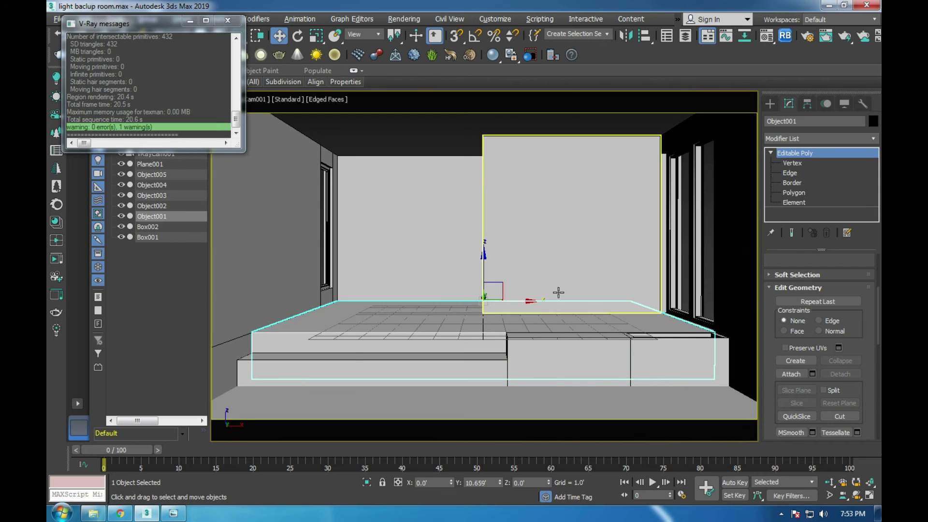
# - Close the V-Ray messages window and glance at the reference interior image
pyautogui.click(227, 20)
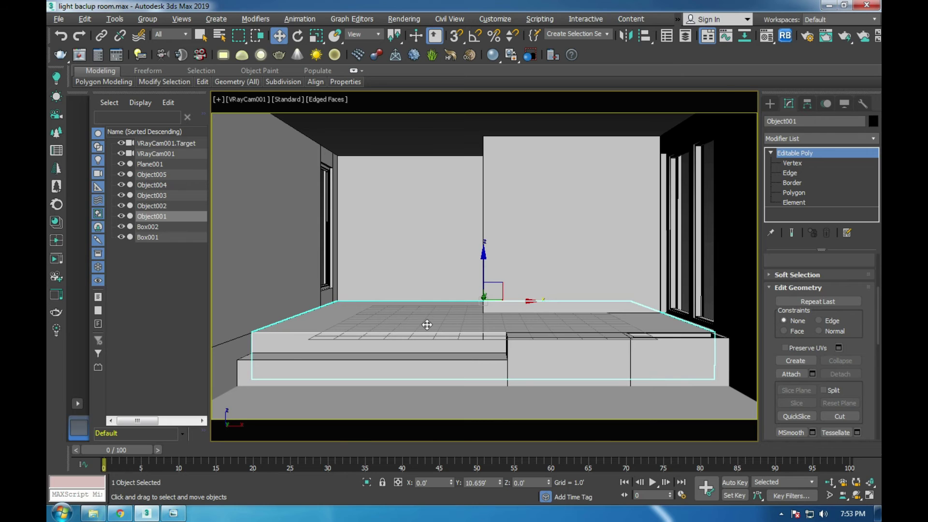
pyautogui.click(182, 516)
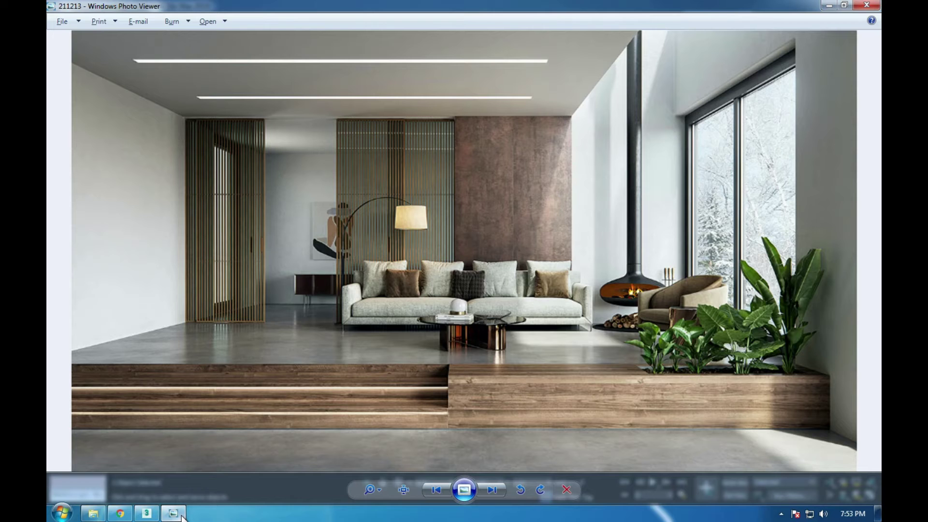
pyautogui.click(182, 516)
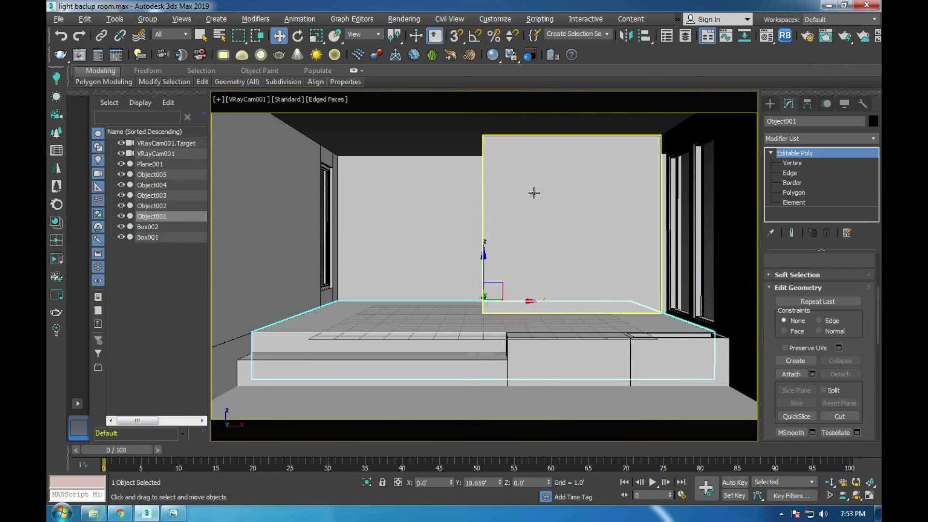
# - Shift-move Plane001 up to ceiling height in the Front view, cloning it as Plane002
pyautogui.hotkey('alt', 'w')
pyautogui.hotkey('alt', 'w')
pyautogui.scroll(3, 471, 278)
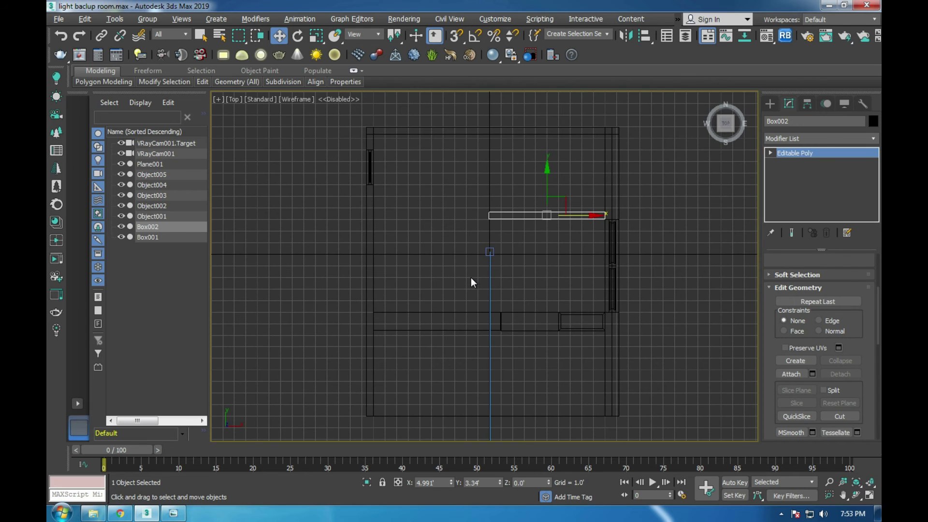
pyautogui.hotkey('alt', 'w')
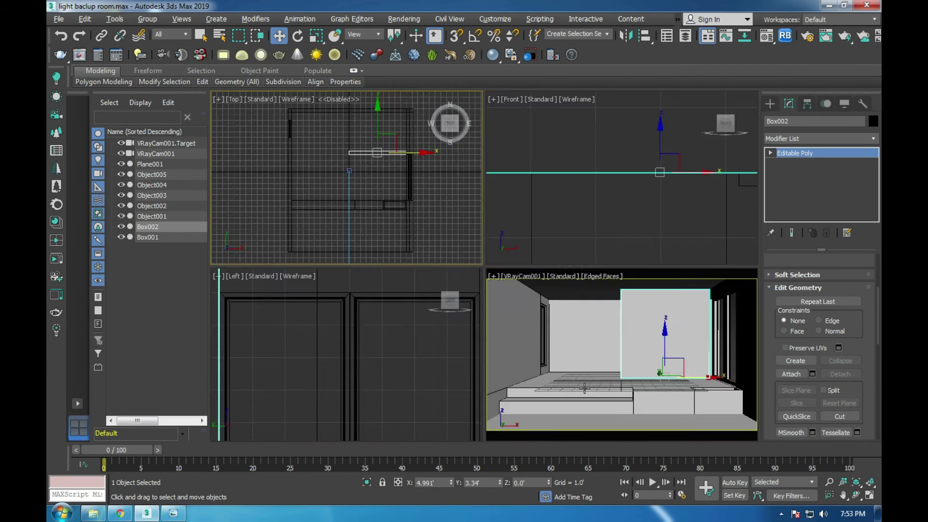
pyautogui.hotkey('alt', 'w')
pyautogui.click(569, 361)
pyautogui.hotkey('alt', 'w')
pyautogui.hotkey('alt', 'w')
pyautogui.scroll(-3, 544, 249)
pyautogui.moveTo(544, 252); pyautogui.dragTo(575, 358, button='middle')
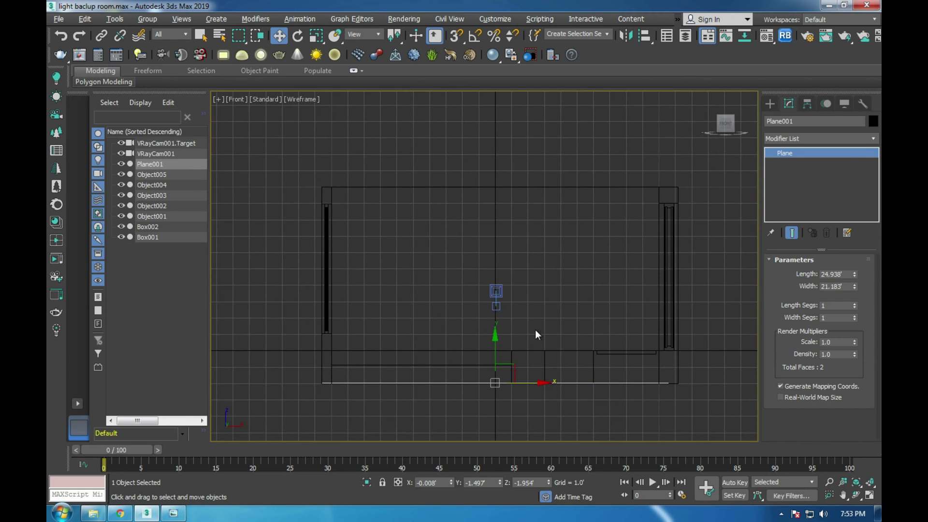
pyautogui.moveTo(495, 345); pyautogui.dragTo(499, 155)
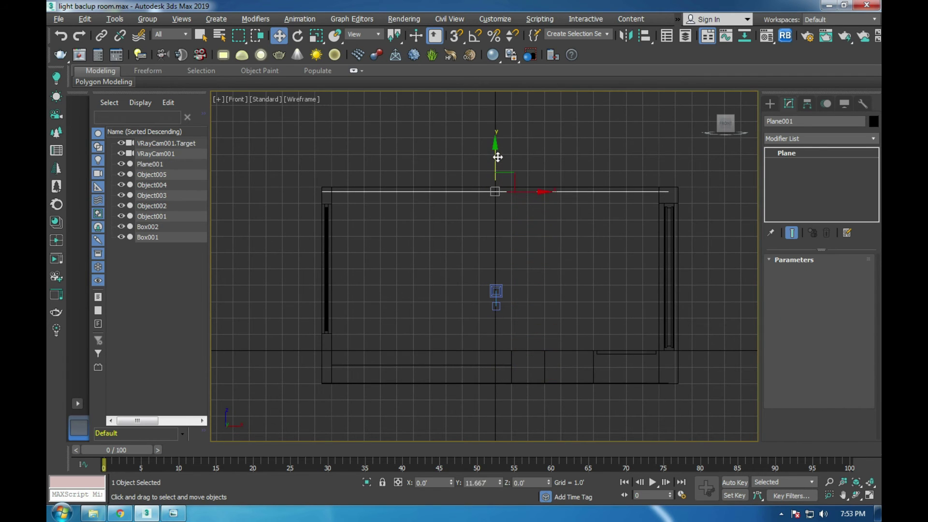
pyautogui.keyDown('shift'); pyautogui.moveTo(498, 155); pyautogui.dragTo(498, 151); pyautogui.keyUp('shift')
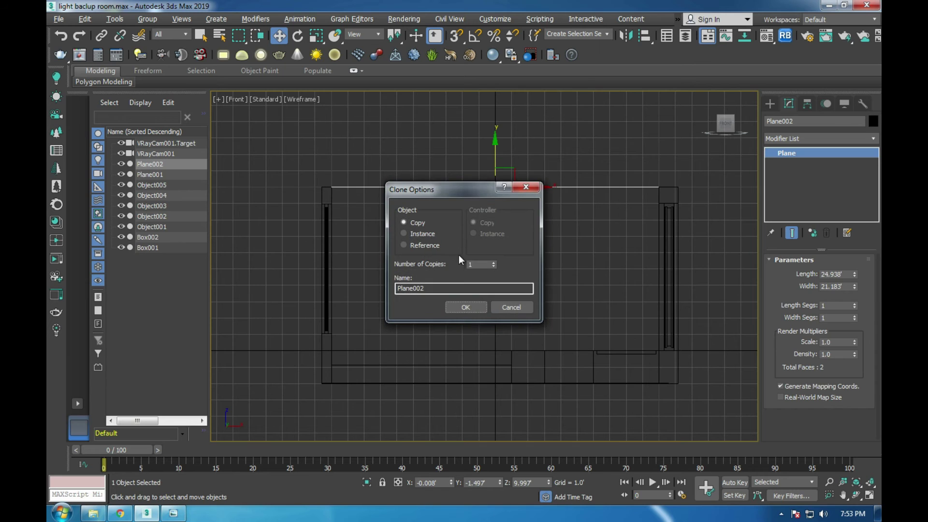
pyautogui.click(458, 309)
pyautogui.hotkey('alt', 'w')
pyautogui.rightClick(555, 332)
pyautogui.hotkey('alt', 'w')
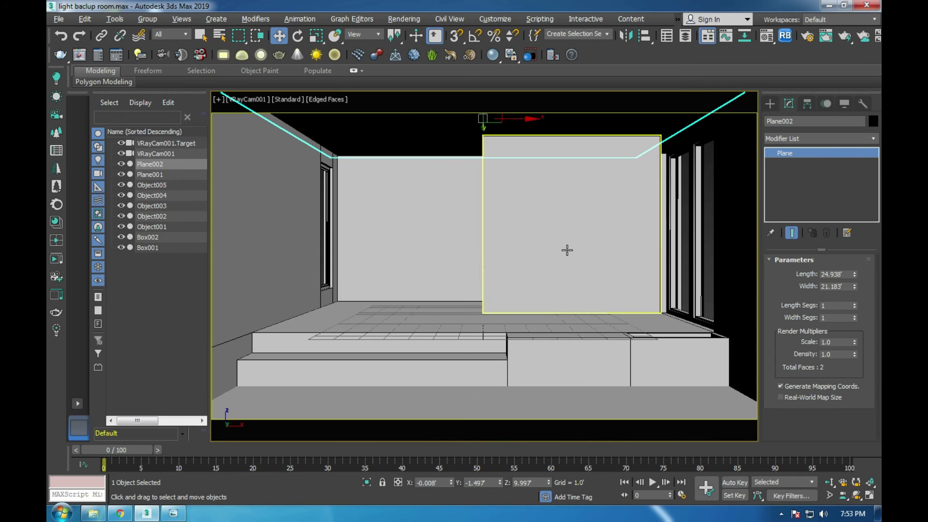
# - Add a Shell modifier to Plane002 with an Outer Amount of 1.0'
pyautogui.click(810, 141)
pyautogui.write('sh')
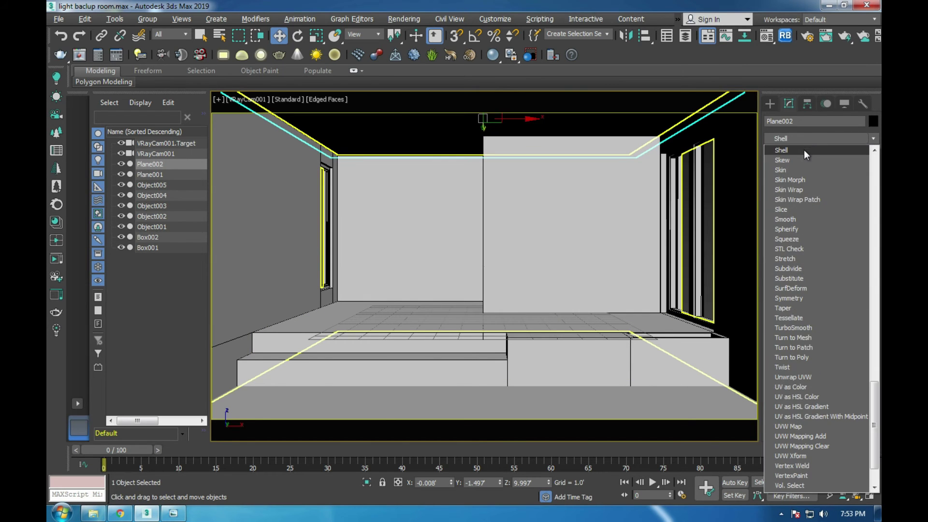
pyautogui.click(804, 150)
pyautogui.hotkey('alt', 'w')
pyautogui.rightClick(498, 181)
pyautogui.hotkey('alt', 'w')
pyautogui.scroll(-5, 528, 227)
pyautogui.scroll(8, 547, 160)
pyautogui.scroll(-2, 547, 161)
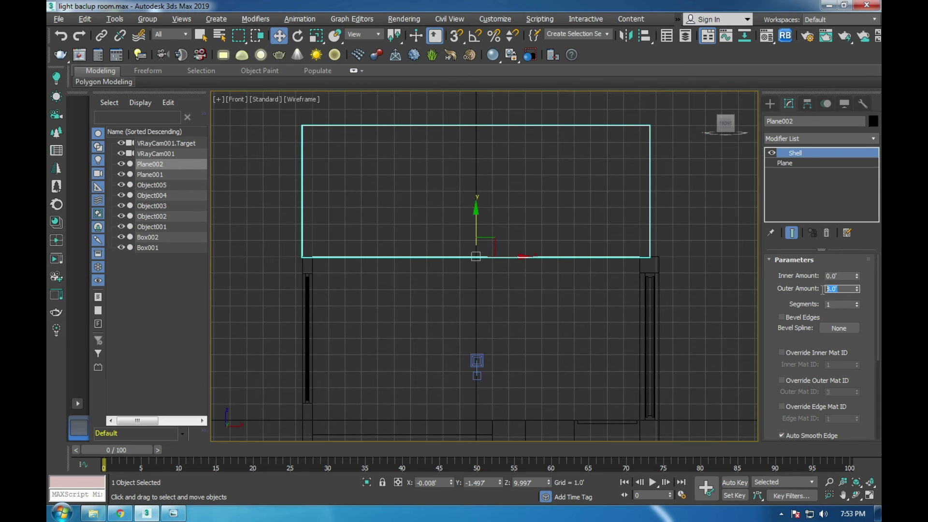
pyautogui.write('1')
pyautogui.press('Return')
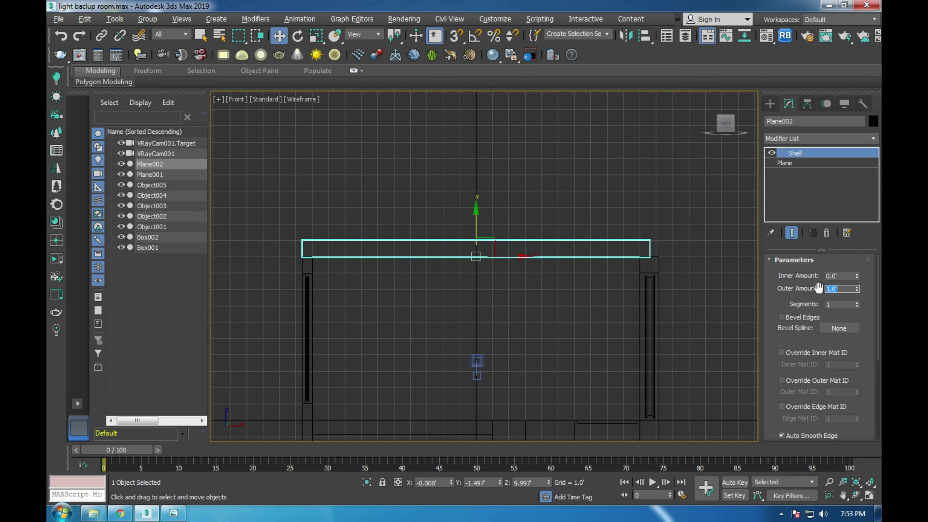
pyautogui.rightClick(615, 226)
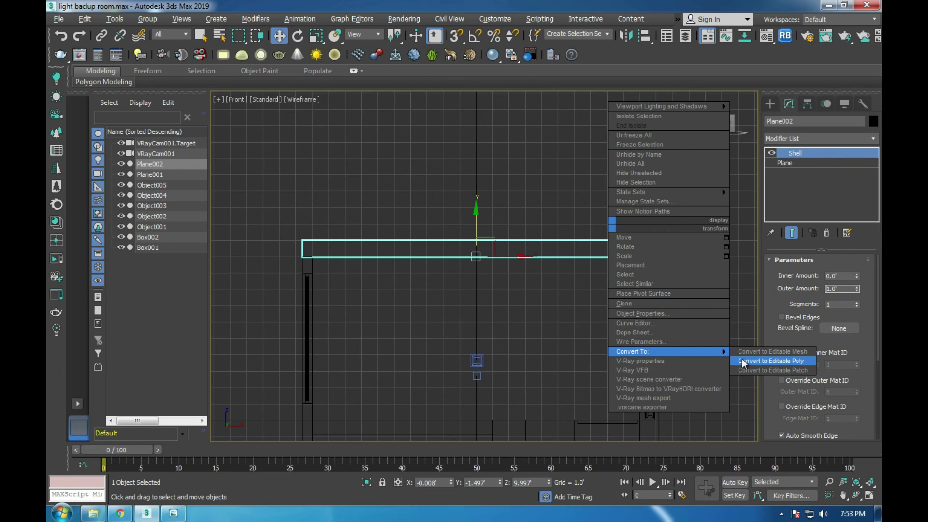
# - Convert Plane002 to Editable Poly and move its right-end vertices further right along X
pyautogui.click(742, 359)
pyautogui.press('1')
pyautogui.moveTo(641, 196); pyautogui.dragTo(678, 291)
pyautogui.scroll(5, 652, 245)
pyautogui.scroll(2, 613, 240)
pyautogui.moveTo(613, 240); pyautogui.dragTo(642, 240)
pyautogui.click(669, 245)
pyautogui.moveTo(546, 197); pyautogui.dragTo(674, 334)
pyautogui.moveTo(598, 175); pyautogui.dragTo(712, 403)
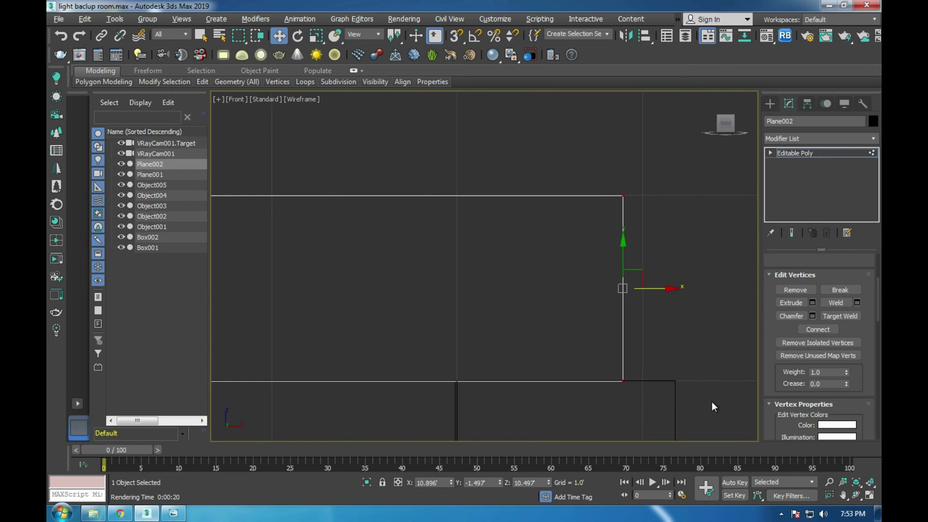
pyautogui.moveTo(656, 288); pyautogui.dragTo(706, 293)
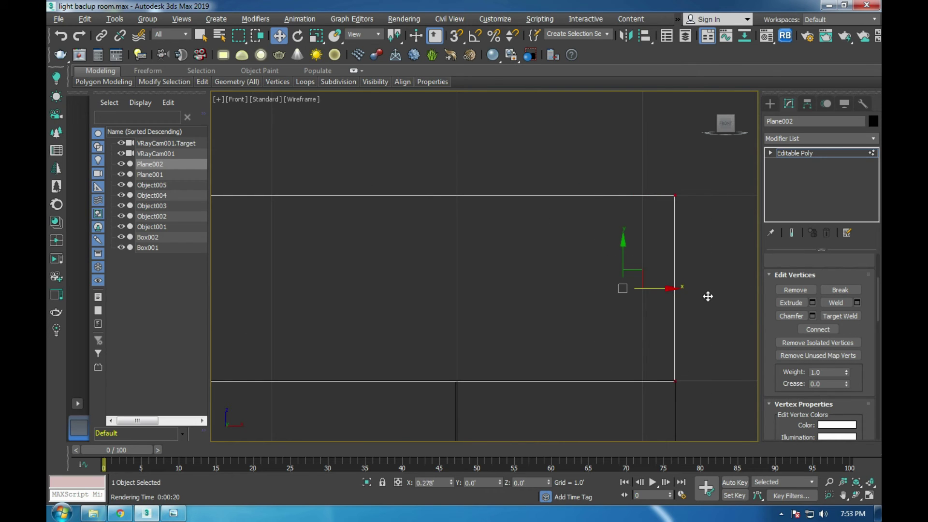
# - Return to object level in the camera view and compare against the reference interior render
pyautogui.hotkey('alt', 'w')
pyautogui.click(698, 358)
pyautogui.hotkey('alt', 'w')
pyautogui.click(792, 153)
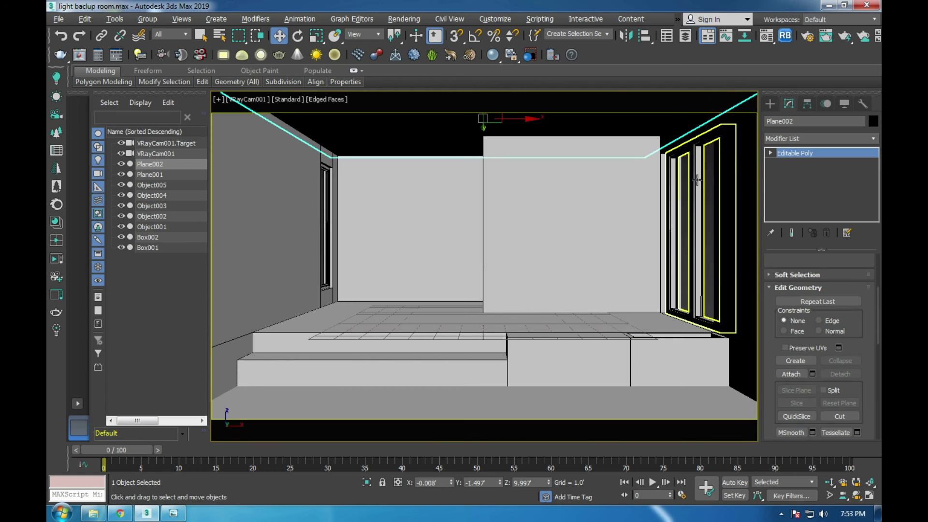
pyautogui.click(179, 515)
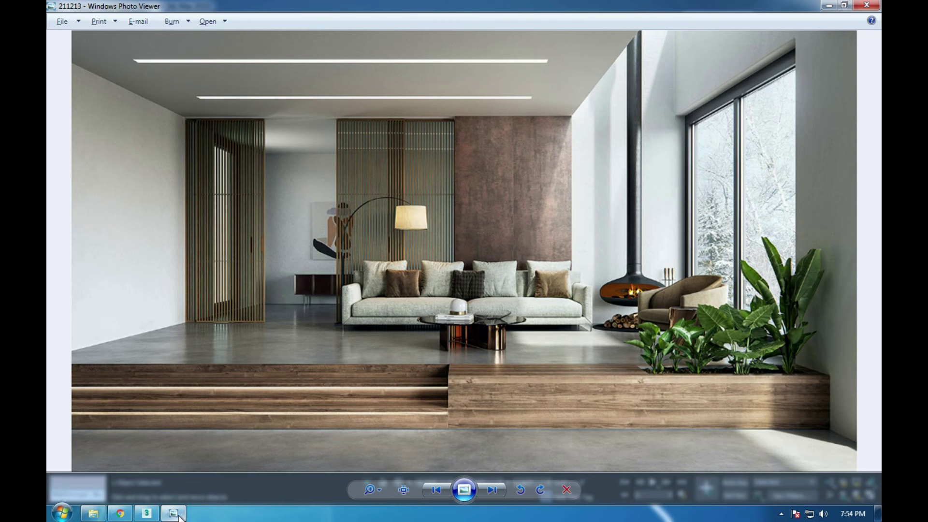
pyautogui.click(178, 515)
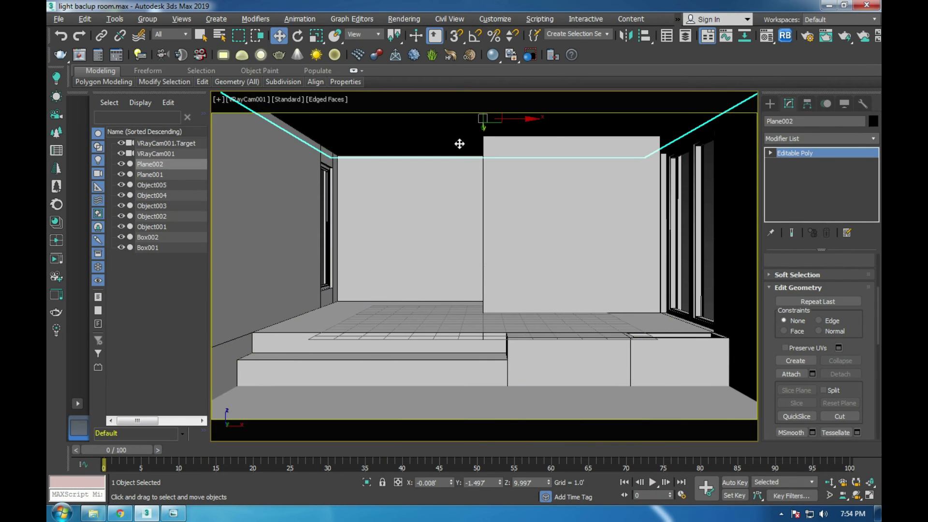
pyautogui.press('t')
pyautogui.press('F3')
# - Connect the ceiling plane's left and right edges with 4 new cross edges
pyautogui.click(770, 153)
pyautogui.click(786, 172)
pyautogui.moveTo(651, 260); pyautogui.dragTo(660, 263)
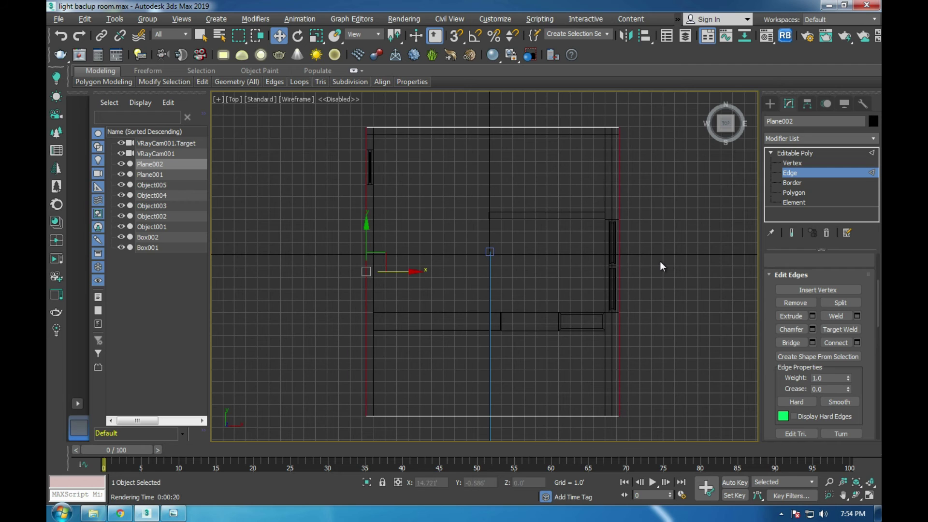
pyautogui.click(857, 342)
pyautogui.moveTo(494, 271); pyautogui.dragTo(494, 256)
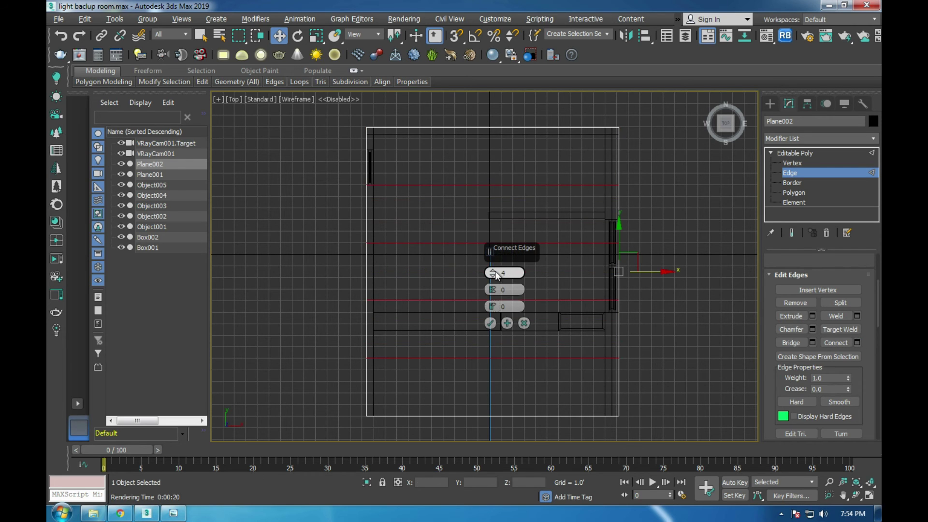
pyautogui.click(490, 322)
# - At Vertex level, select the upper row of new vertices and move it down
pyautogui.click(787, 163)
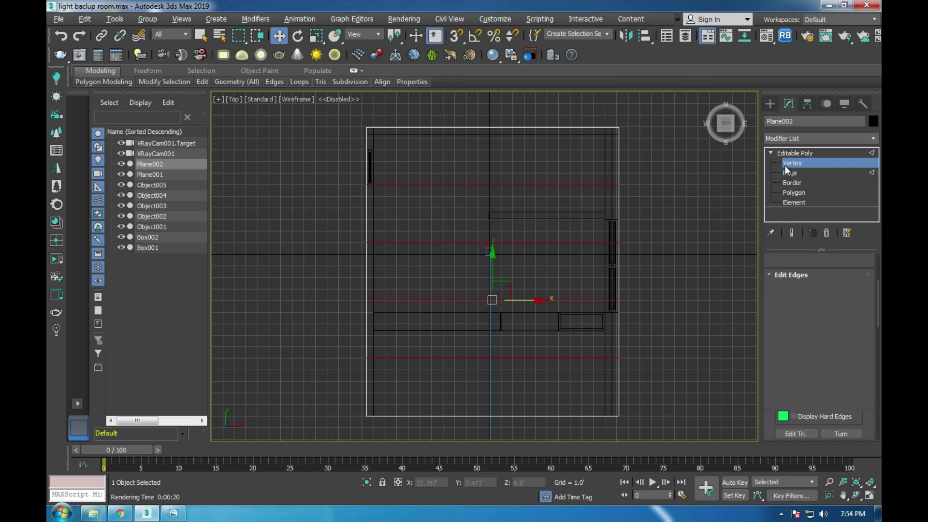
pyautogui.moveTo(590, 209); pyautogui.dragTo(687, 209)
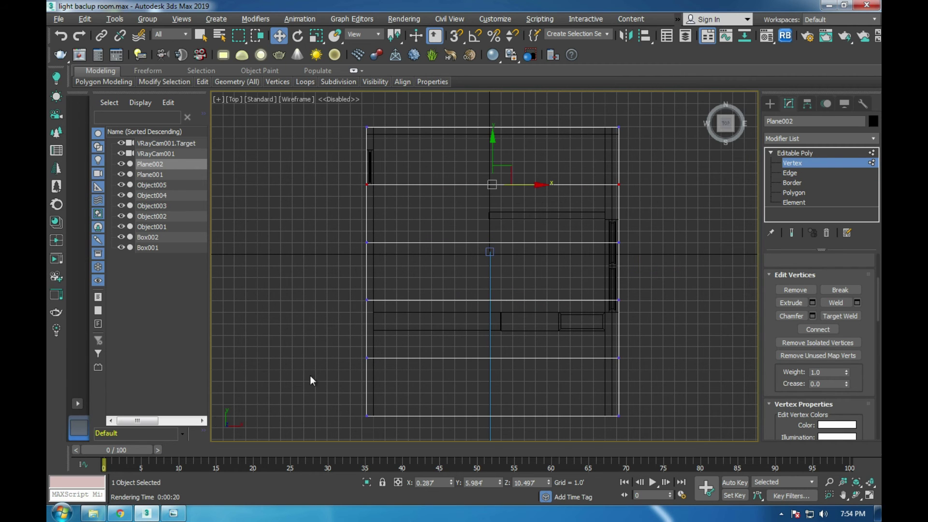
pyautogui.click(173, 514)
pyautogui.click(173, 514)
pyautogui.scroll(-2, 523, 223)
pyautogui.scroll(5, 483, 222)
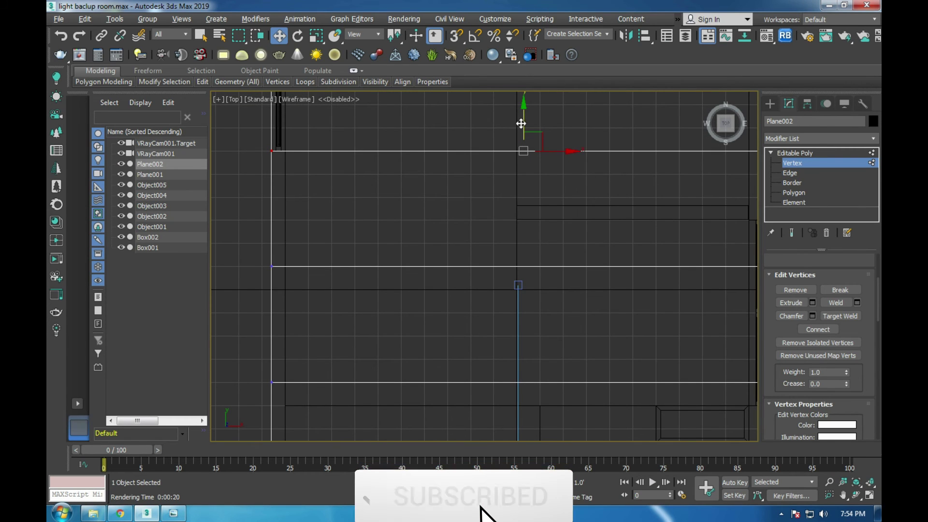
pyautogui.moveTo(523, 152); pyautogui.dragTo(524, 226)
# - Select the lower row of new vertices and move it up to its strip position
pyautogui.scroll(-3, 521, 268)
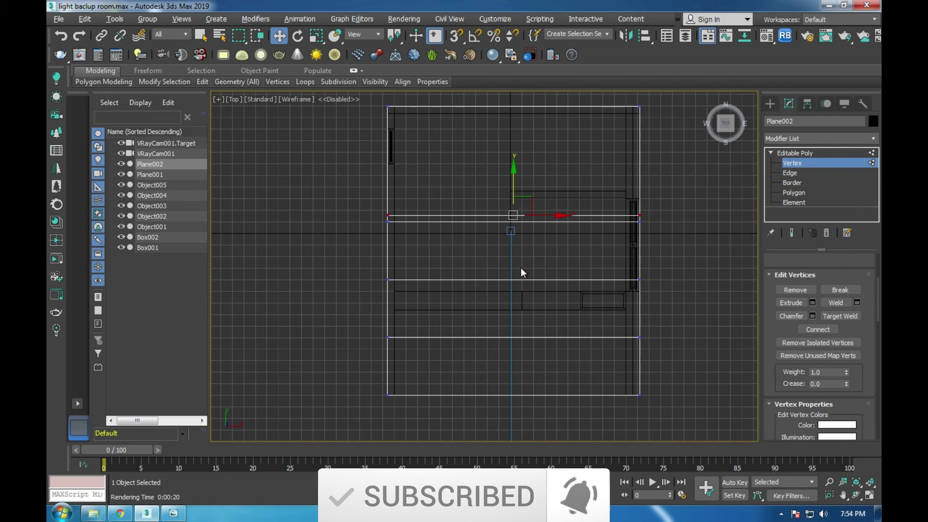
pyautogui.scroll(2, 392, 286)
pyautogui.moveTo(455, 415); pyautogui.dragTo(701, 399)
pyautogui.moveTo(510, 333); pyautogui.dragTo(517, 260)
pyautogui.scroll(2, 517, 260)
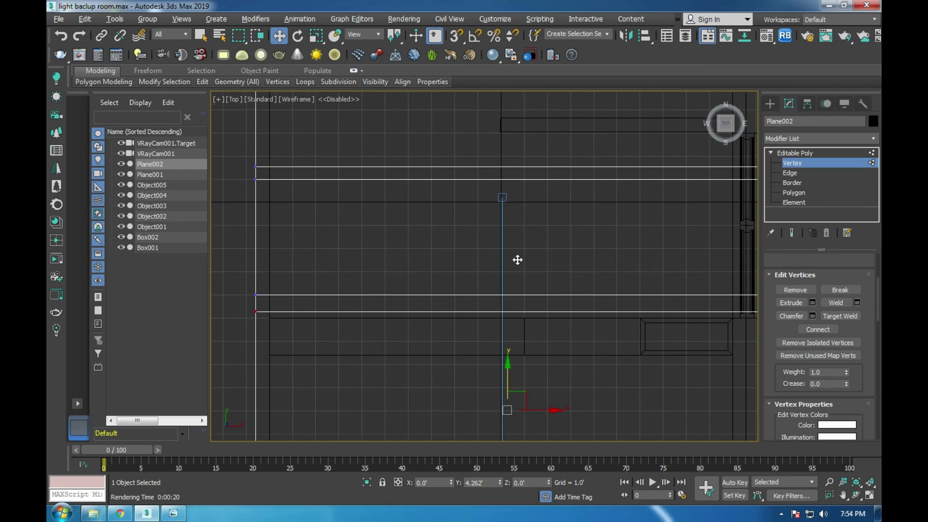
pyautogui.moveTo(511, 302); pyautogui.dragTo(512, 273)
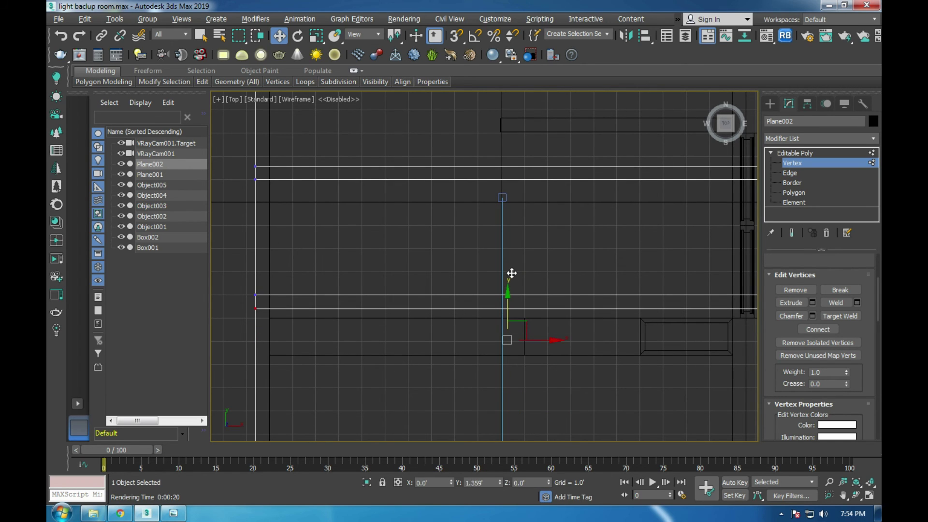
pyautogui.hotkey('alt', 'w')
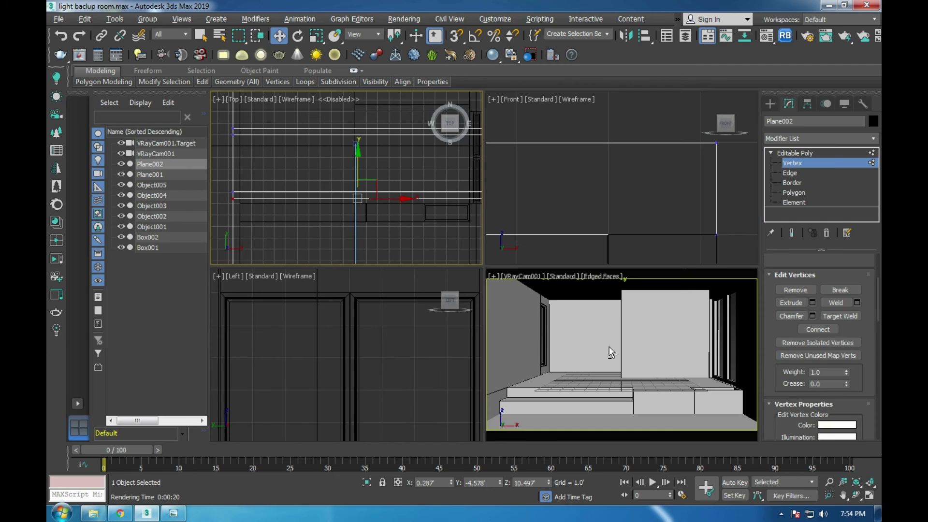
# - In the Top view, move the bottom ceiling vertex row up and check it from the camera
pyautogui.rightClick(607, 346)
pyautogui.hotkey('alt', 'w')
pyautogui.hotkey('alt', 'w')
pyautogui.rightClick(385, 199)
pyautogui.hotkey('alt', 'w')
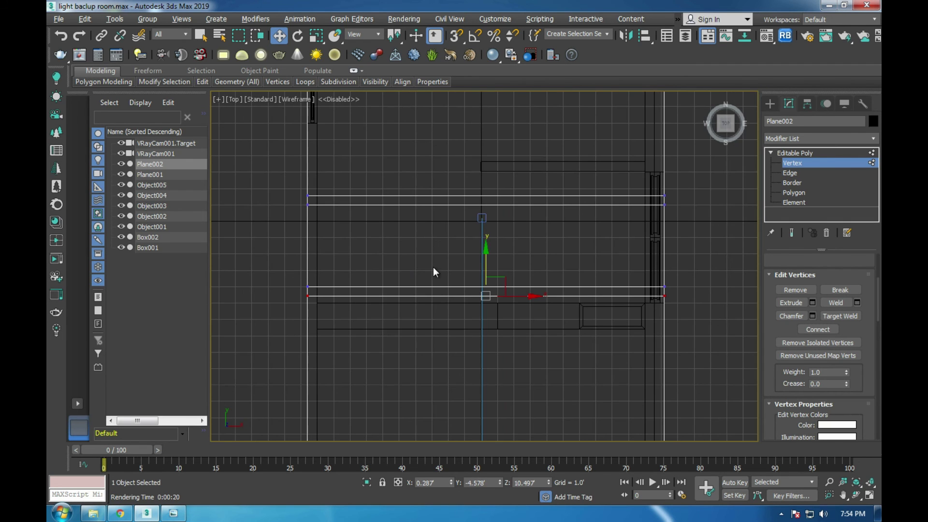
pyautogui.moveTo(684, 314); pyautogui.dragTo(685, 316)
pyautogui.moveTo(487, 260); pyautogui.dragTo(486, 222)
pyautogui.press('c')
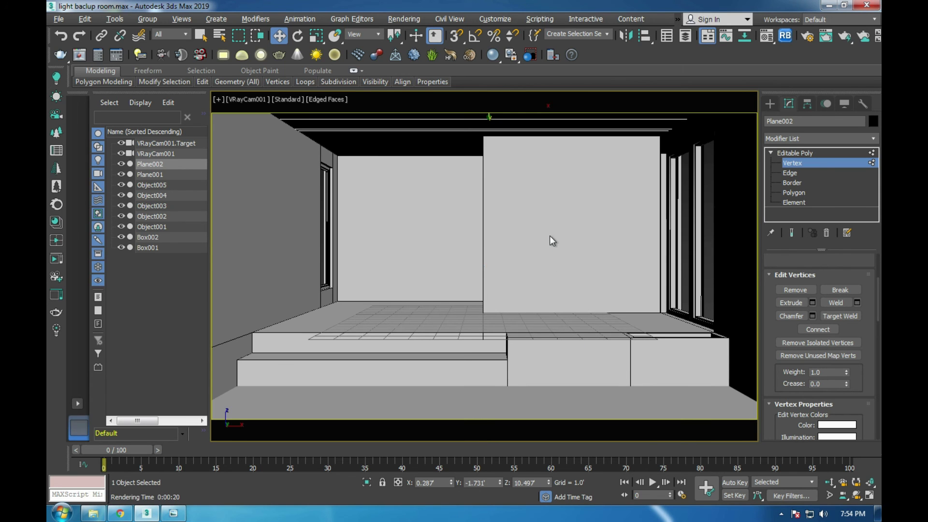
pyautogui.press('t')
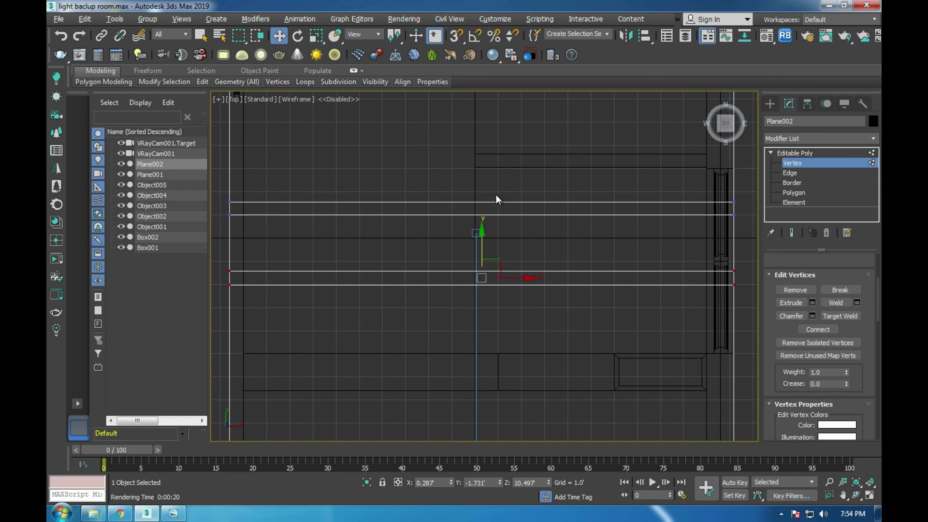
# - Move the strip's lower vertex rows up along Y and recheck the camera view
pyautogui.moveTo(512, 208); pyautogui.dragTo(512, 223, button='middle')
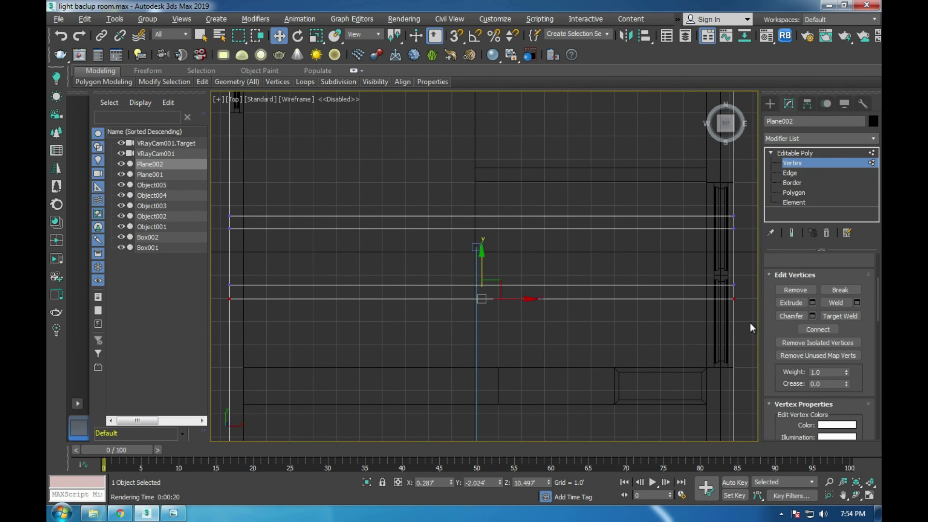
pyautogui.scroll(1, 466, 288)
pyautogui.scroll(1, 466, 288)
pyautogui.moveTo(510, 272); pyautogui.dragTo(510, 261)
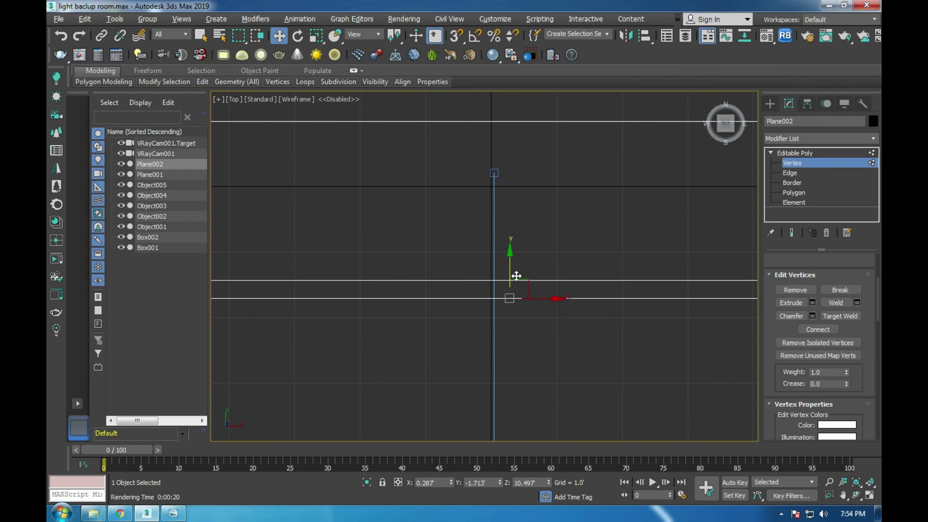
pyautogui.scroll(-3, 526, 321)
pyautogui.moveTo(335, 269)
pyautogui.mouseDown()
pyautogui.moveTo(436, 288)
pyautogui.moveTo(719, 289)
pyautogui.mouseUp()
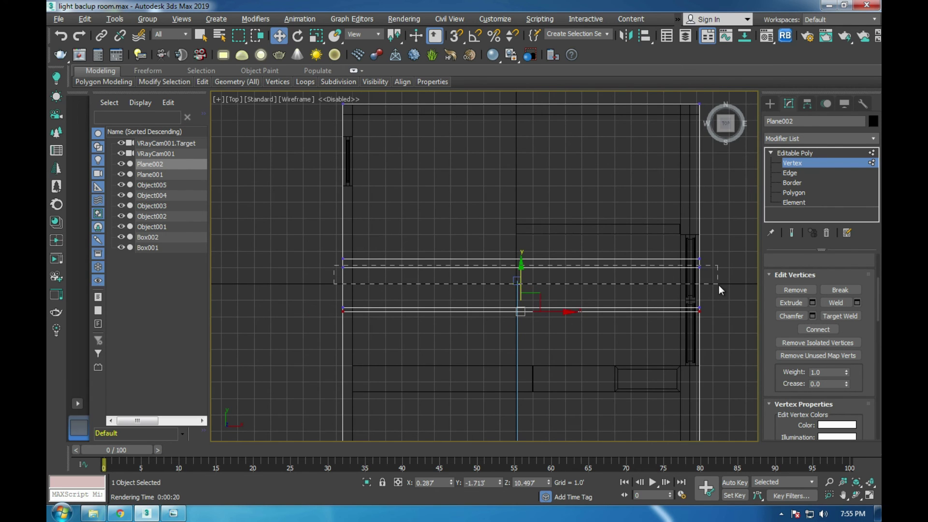
pyautogui.scroll(3, 464, 248)
pyautogui.moveTo(476, 253); pyautogui.dragTo(478, 232)
pyautogui.scroll(-1, 478, 233)
pyautogui.scroll(-1, 477, 222)
pyautogui.scroll(-1, 476, 208)
pyautogui.moveTo(473, 198); pyautogui.dragTo(474, 198)
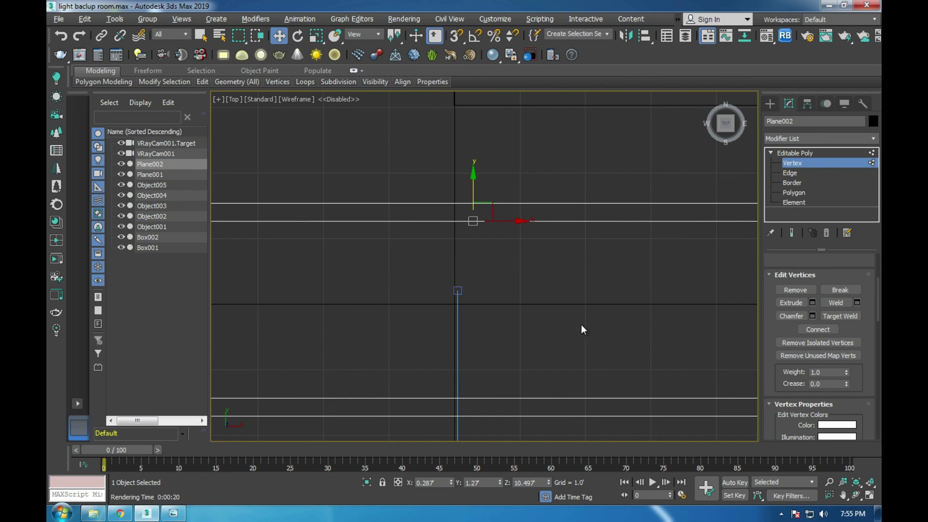
pyautogui.press('c')
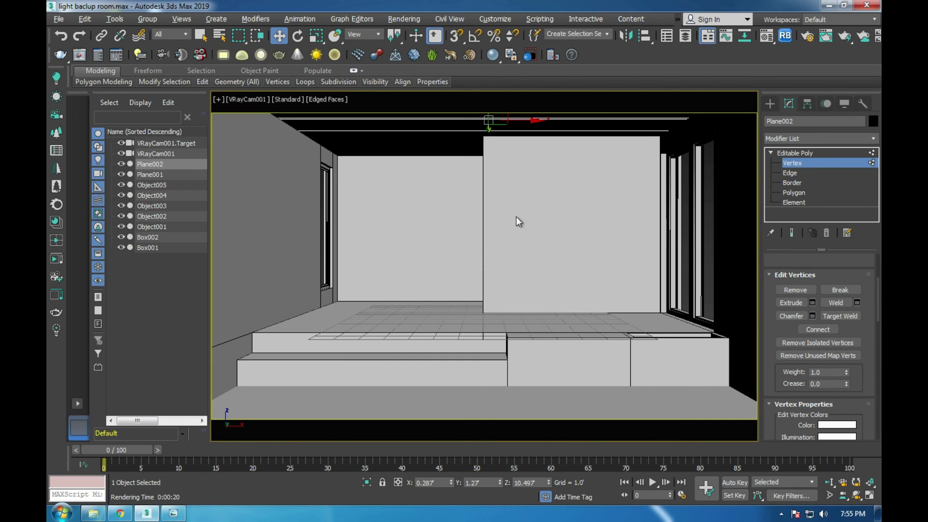
# - Move the lower edge's vertices down, then clear the vertex selection
pyautogui.hotkey('alt', 'w')
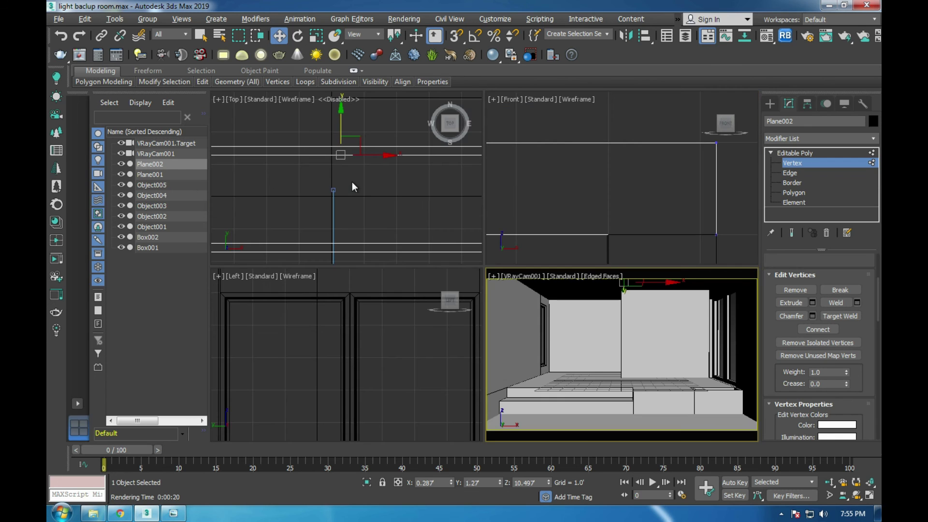
pyautogui.hotkey('alt', 'w')
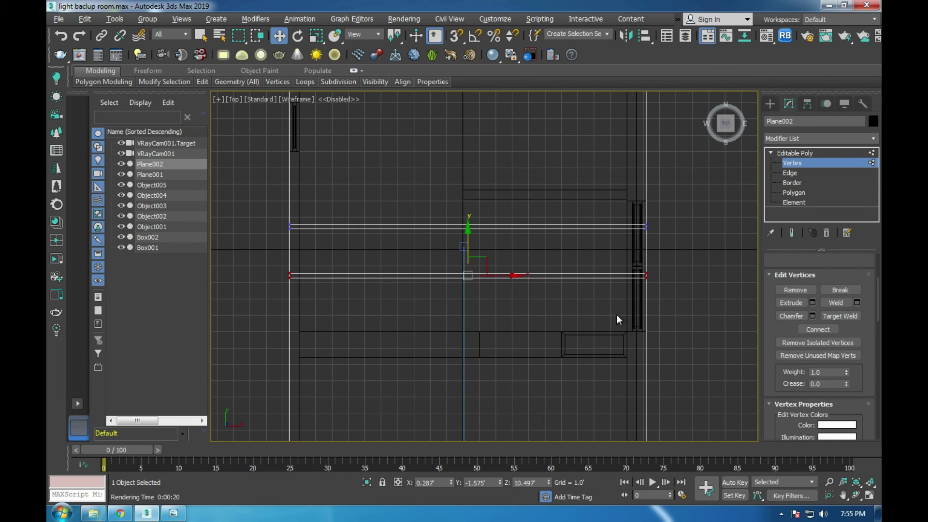
pyautogui.scroll(3, 493, 294)
pyautogui.moveTo(463, 247); pyautogui.dragTo(464, 286)
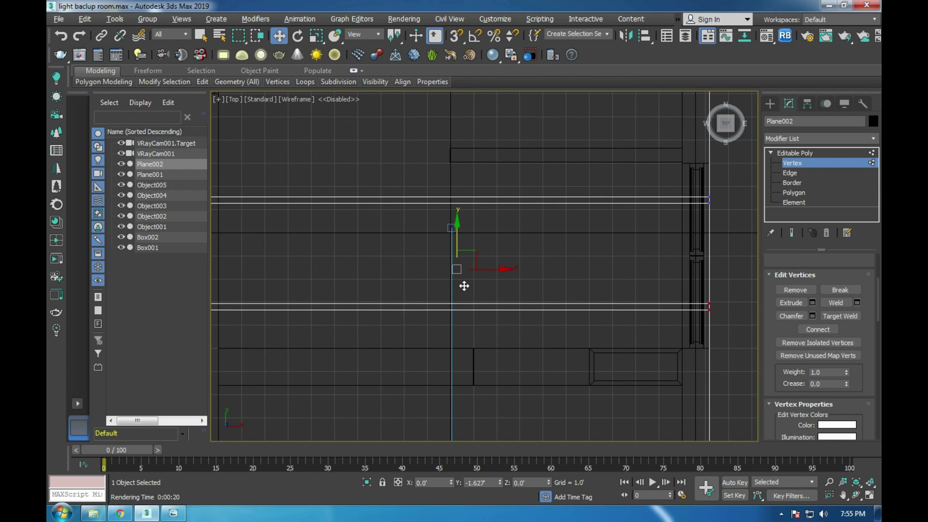
pyautogui.moveTo(470, 183)
pyautogui.mouseDown()
pyautogui.moveTo(550, 366)
pyautogui.moveTo(698, 341)
pyautogui.mouseUp()
# - Connect the strip edges with two widely pinched cross edges, then isolate Plane002
pyautogui.click(821, 173)
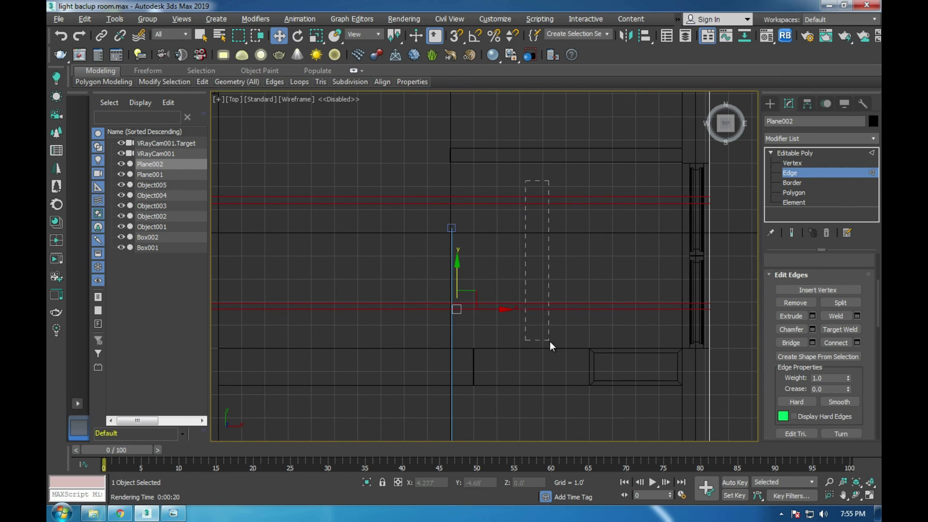
pyautogui.click(857, 343)
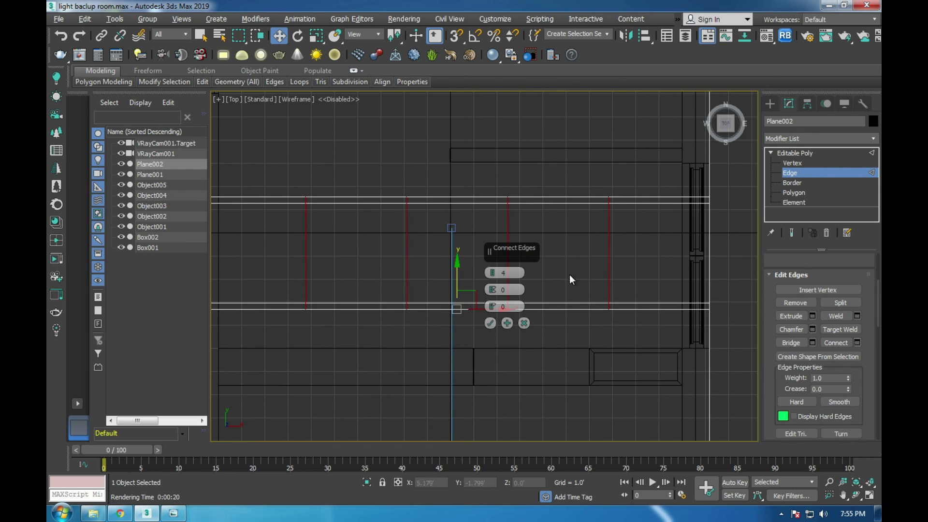
pyautogui.click(492, 272)
pyautogui.moveTo(492, 289)
pyautogui.mouseDown()
pyautogui.moveTo(488, 137)
pyautogui.moveTo(489, 152)
pyautogui.mouseUp()
pyautogui.click(491, 324)
pyautogui.press('c')
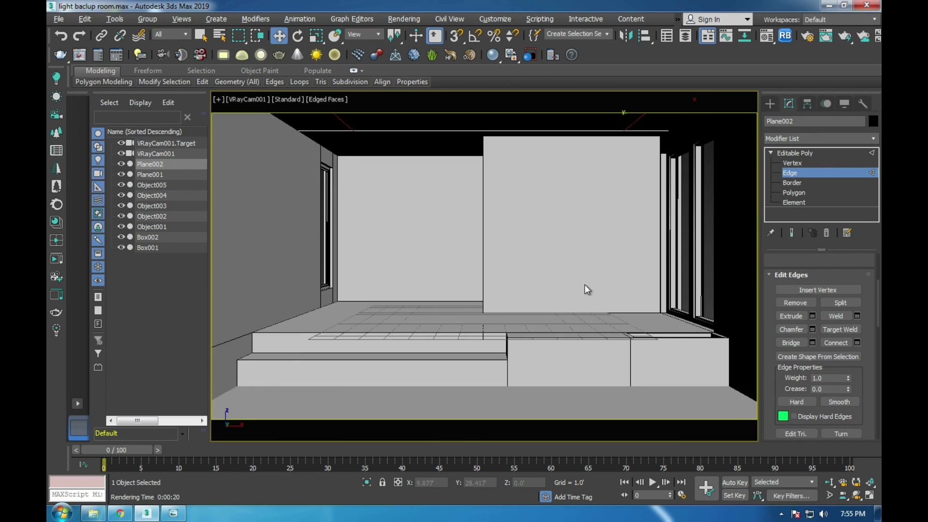
pyautogui.hotkey('alt', 'q')
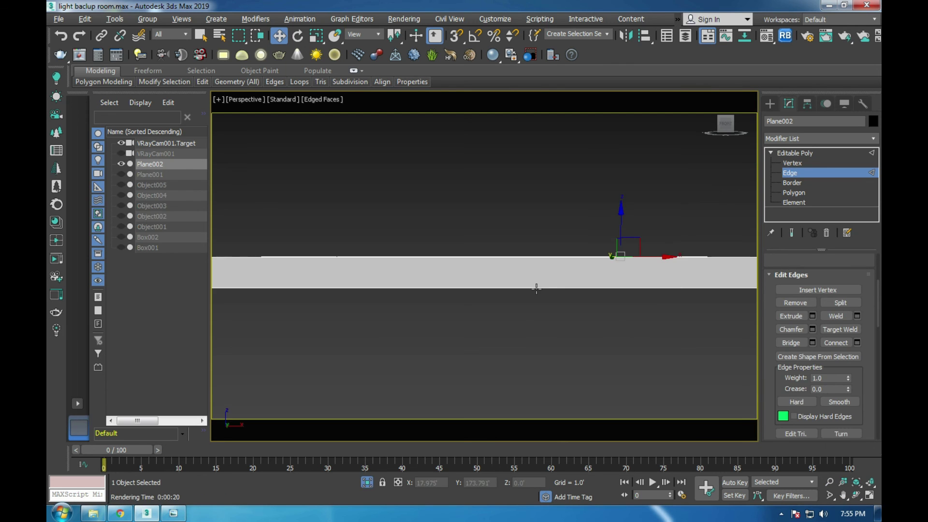
# - At Polygon level, select both thin ceiling strips and frame them in the Front view
pyautogui.click(784, 192)
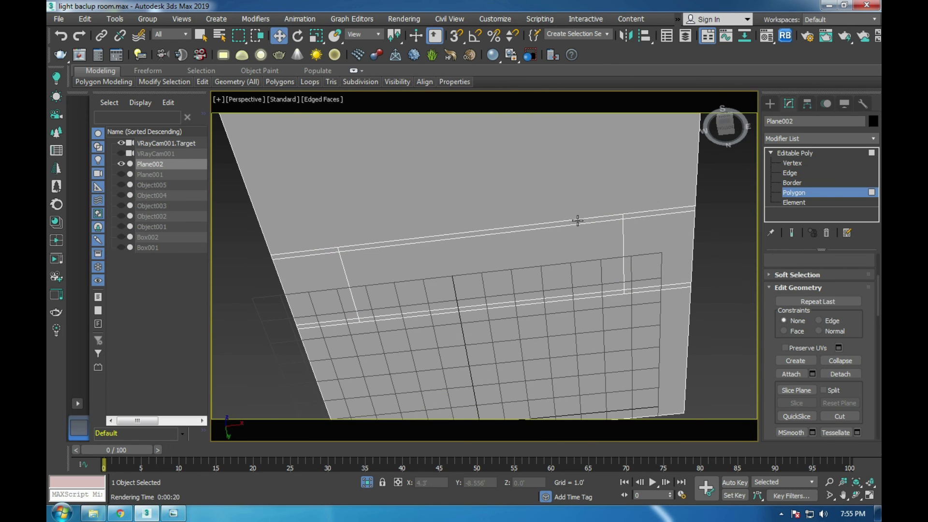
pyautogui.click(578, 230)
pyautogui.keyDown('ctrl'); pyautogui.click(574, 297); pyautogui.keyUp('ctrl')
pyautogui.press('f')
pyautogui.press('z')
pyautogui.scroll(5, 563, 283)
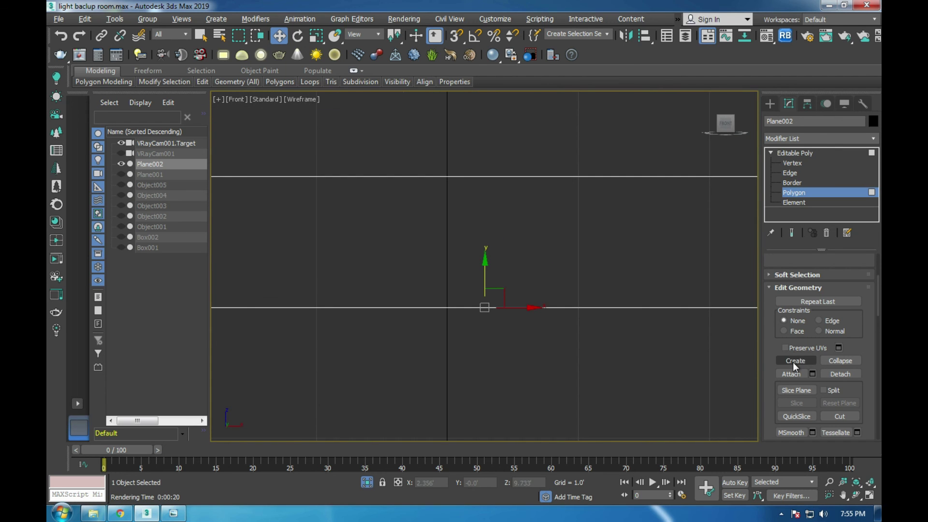
pyautogui.moveTo(776, 341); pyautogui.dragTo(783, 271)
pyautogui.scroll(-2, 777, 356)
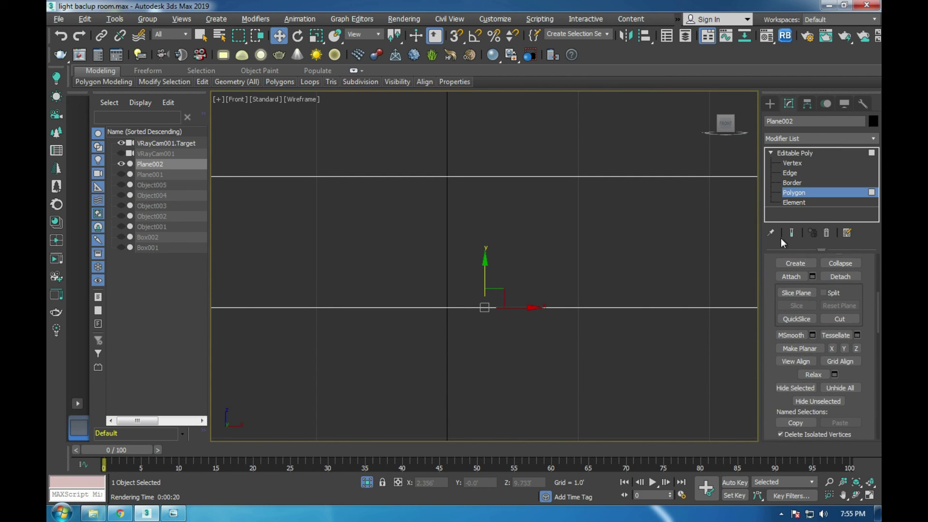
pyautogui.moveTo(777, 341); pyautogui.dragTo(770, 185)
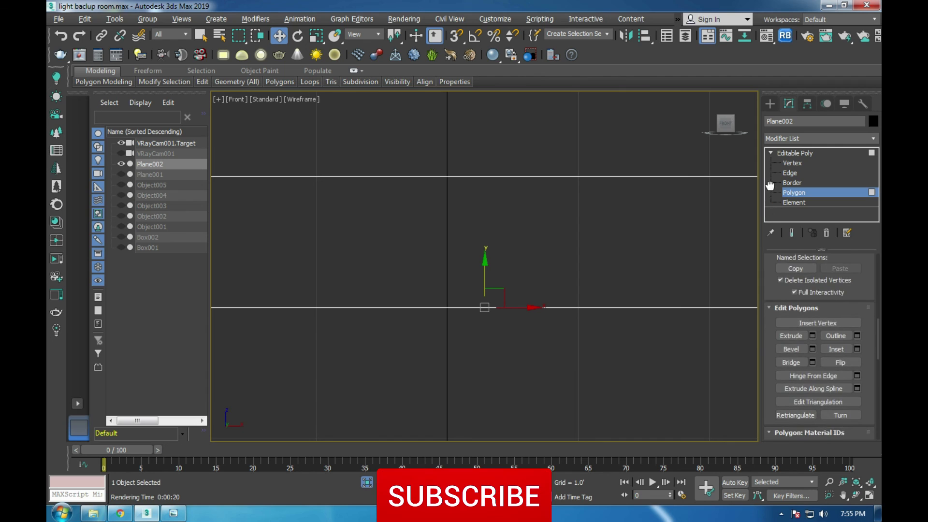
# - Extrude the two strips by 0.833', raise them, and return to object level
pyautogui.click(812, 336)
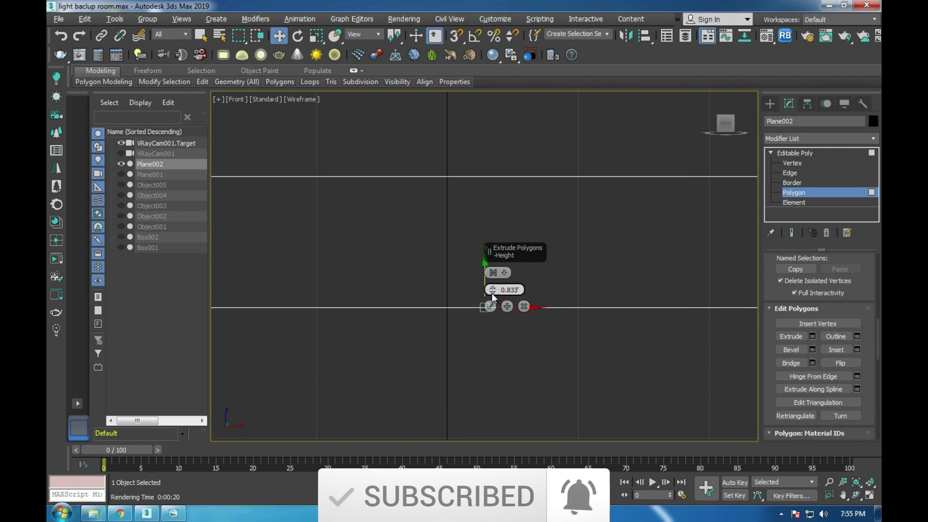
pyautogui.click(491, 305)
pyautogui.moveTo(488, 286); pyautogui.dragTo(487, 265)
pyautogui.press('p')
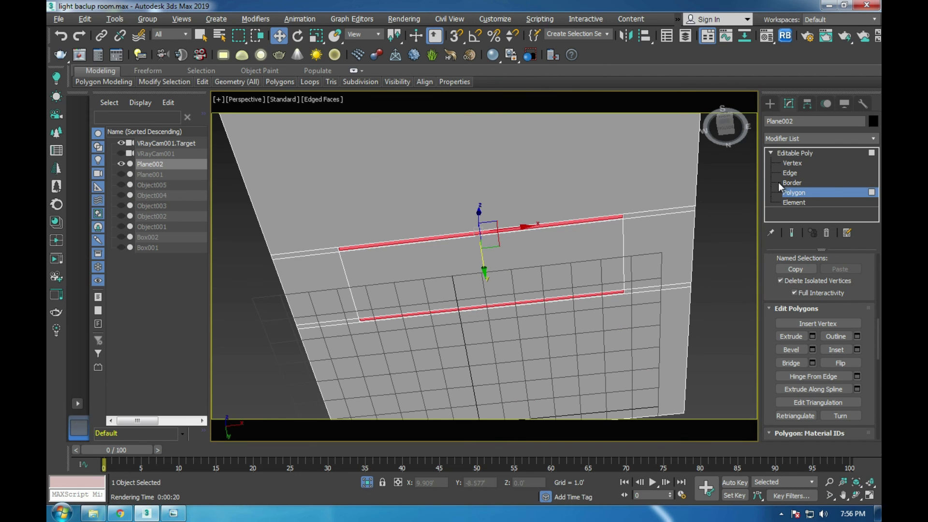
pyautogui.click(795, 153)
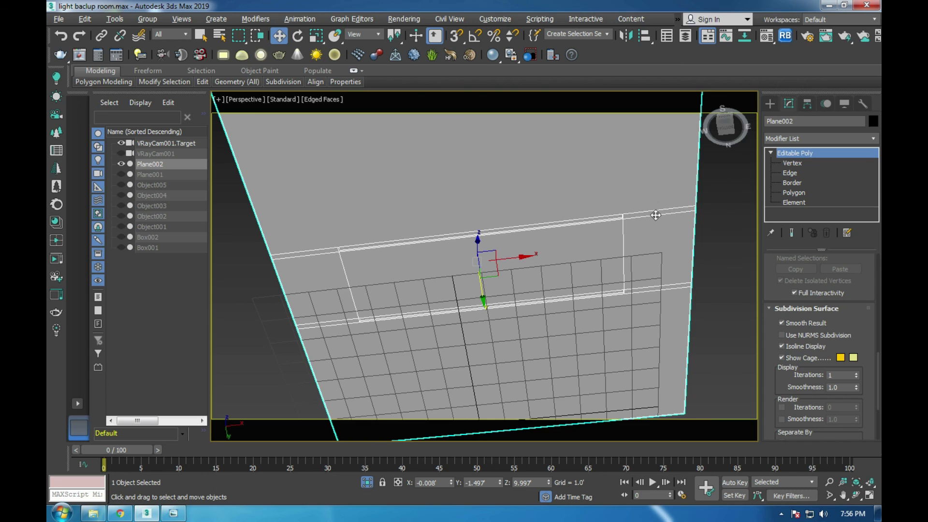
# - Switch to the VRayCam001 view and turn off Isolate Selection to show all room objects
pyautogui.press('c')
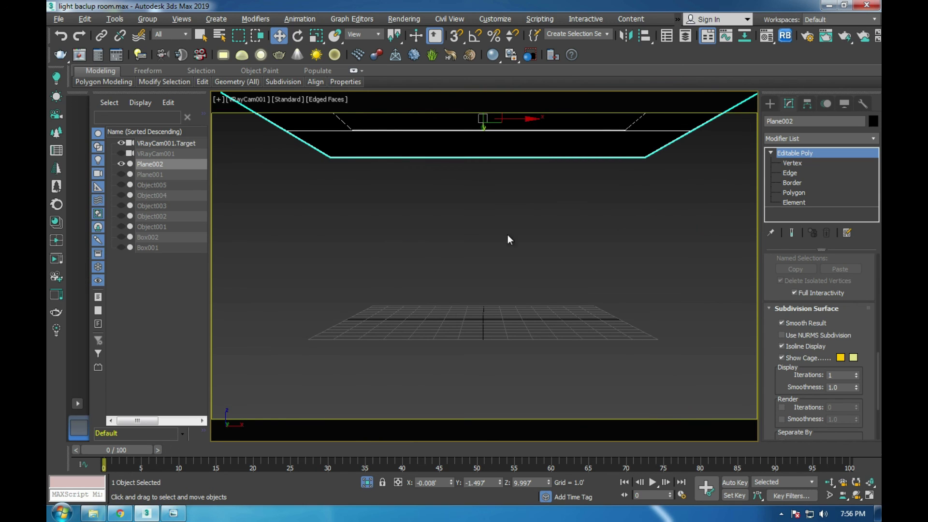
pyautogui.click(367, 482)
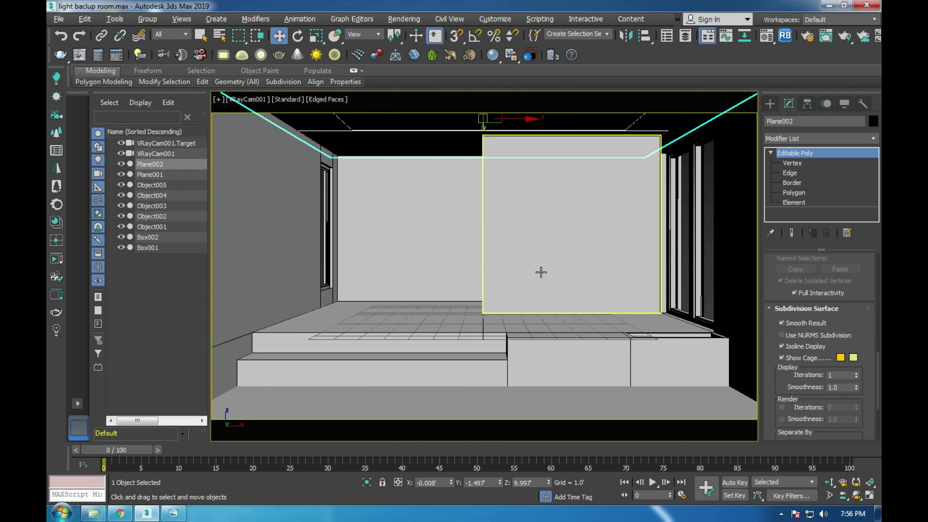